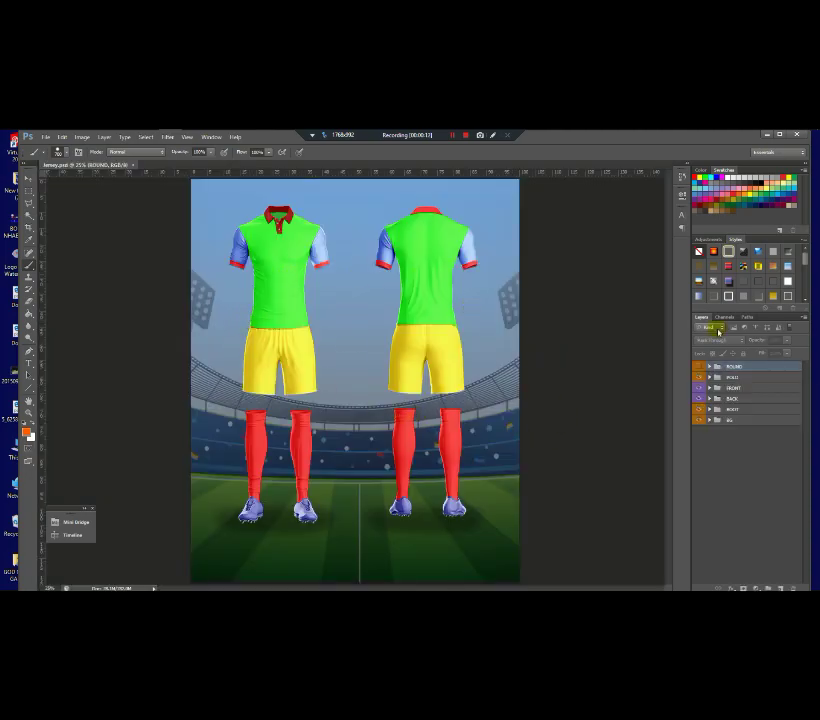
Hide the POLO group and show the ROUND group to give both jerseys round collars.
click(700, 377)
click(700, 367)
scroll(278, 219, up, 2)
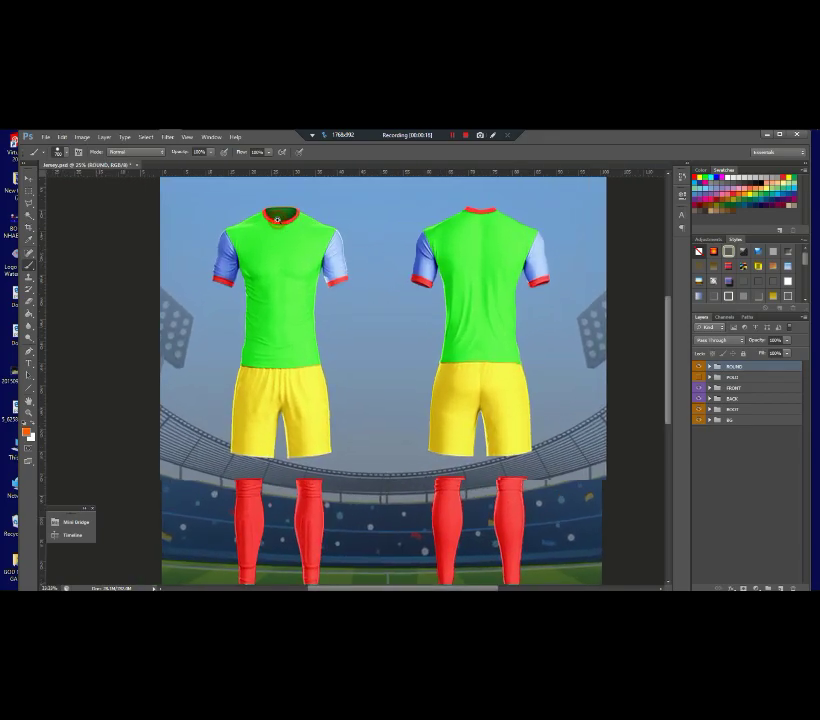
scroll(278, 219, down, 1)
scroll(278, 219, up, 1)
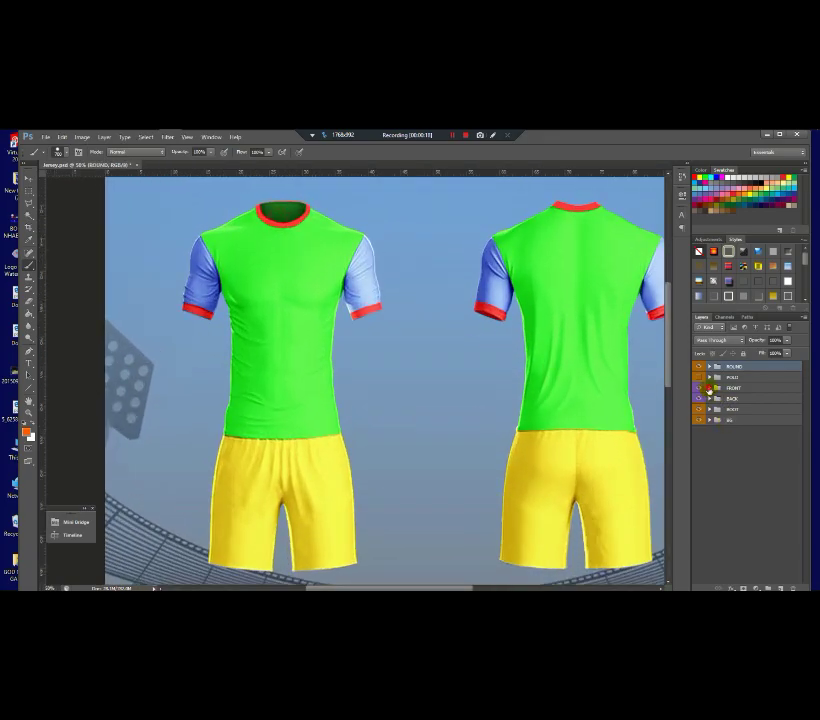
Open the contents of the Shirt color smart object inside the FRONT group's Shirt folder.
click(709, 388)
click(717, 409)
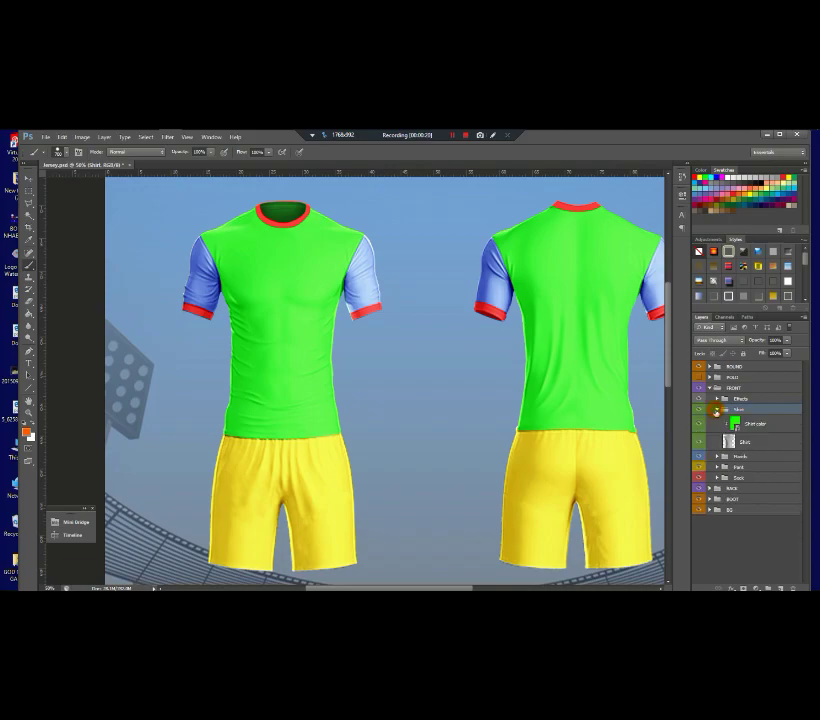
double_click(737, 428)
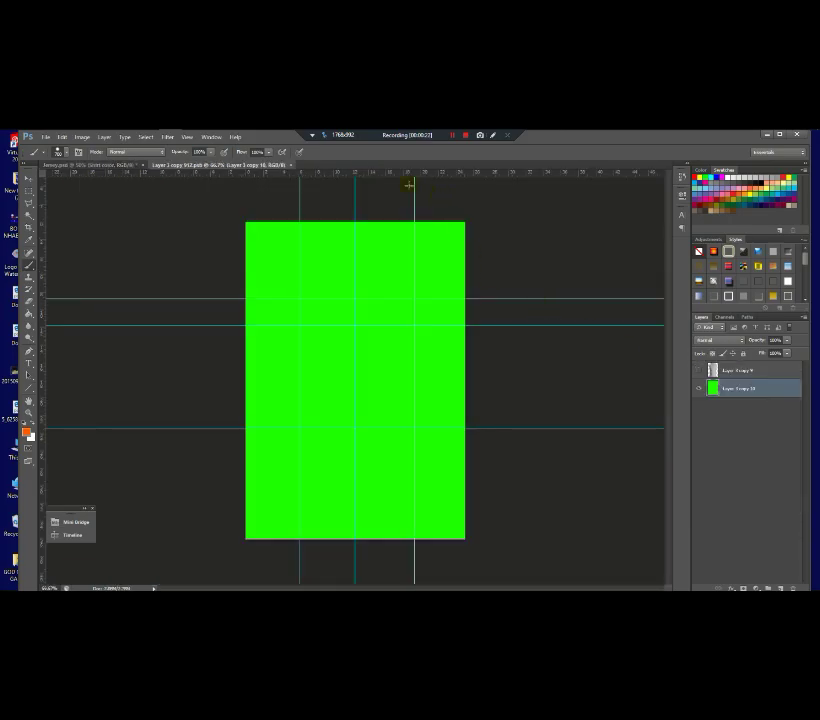
Place the blue hexagon image 9 from New folder (2) in the YOUTUBE folder into the shirt color document.
click(127, 138)
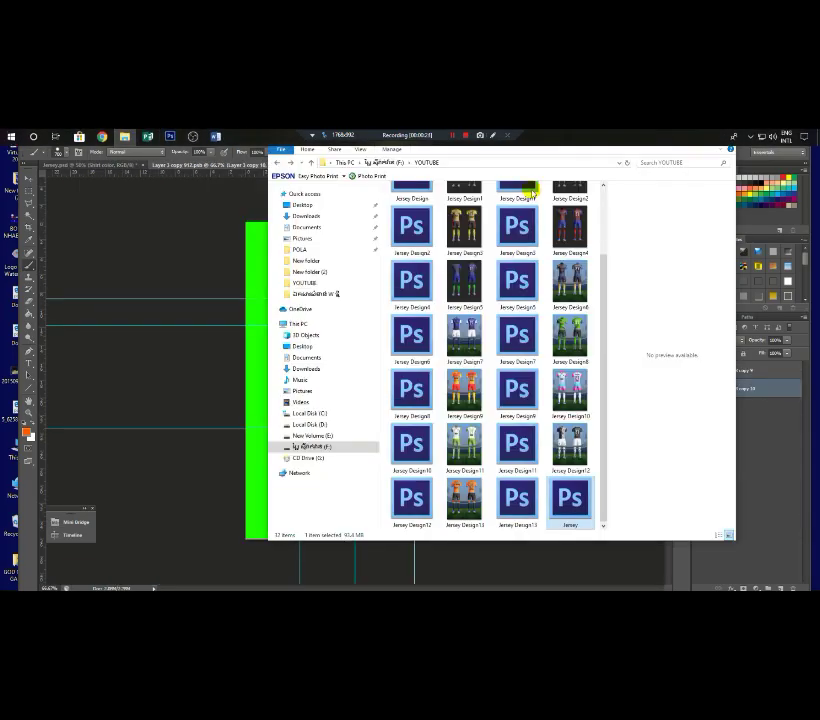
drag(600, 283, 589, 185)
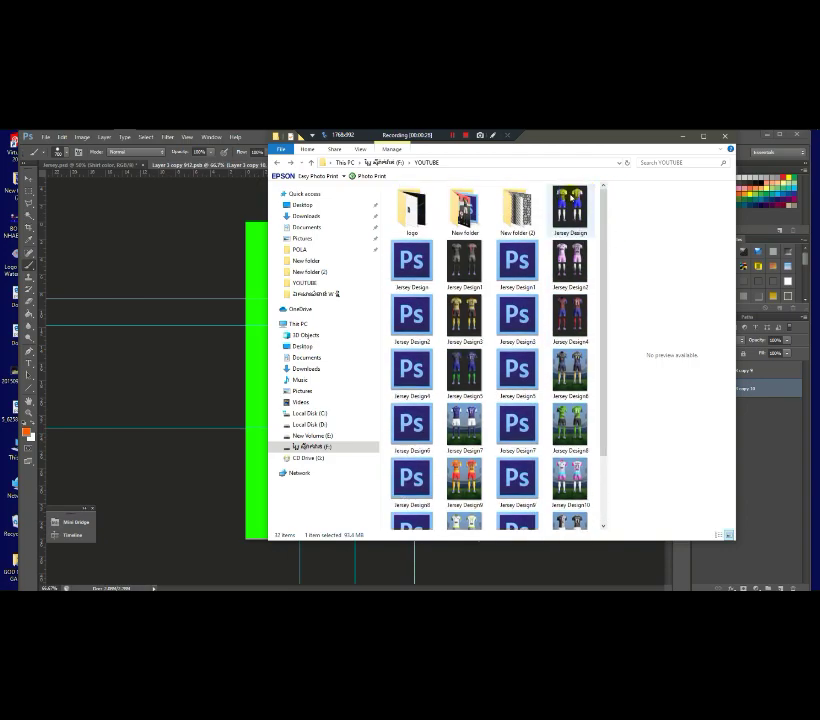
double_click(517, 212)
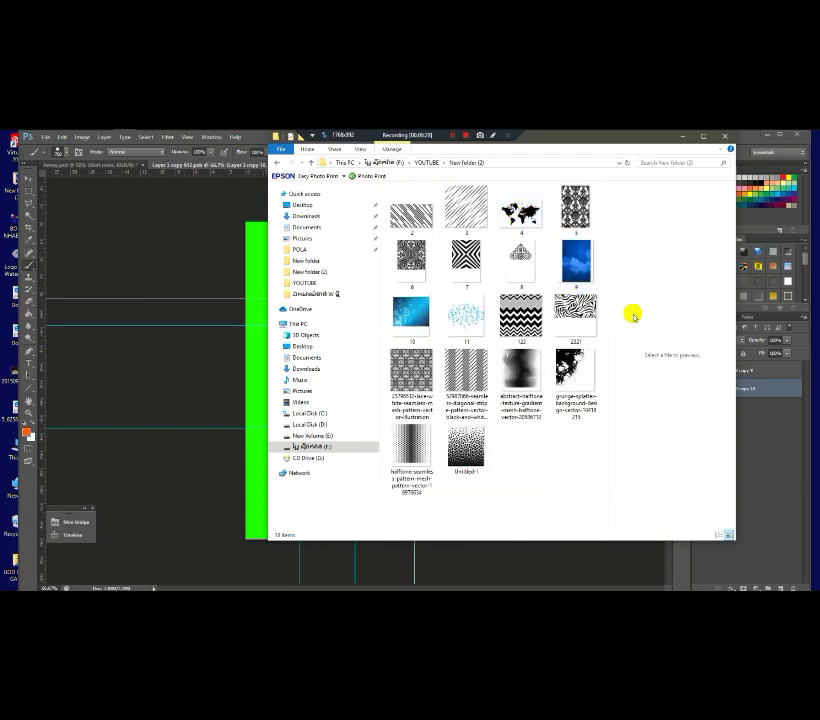
click(589, 287)
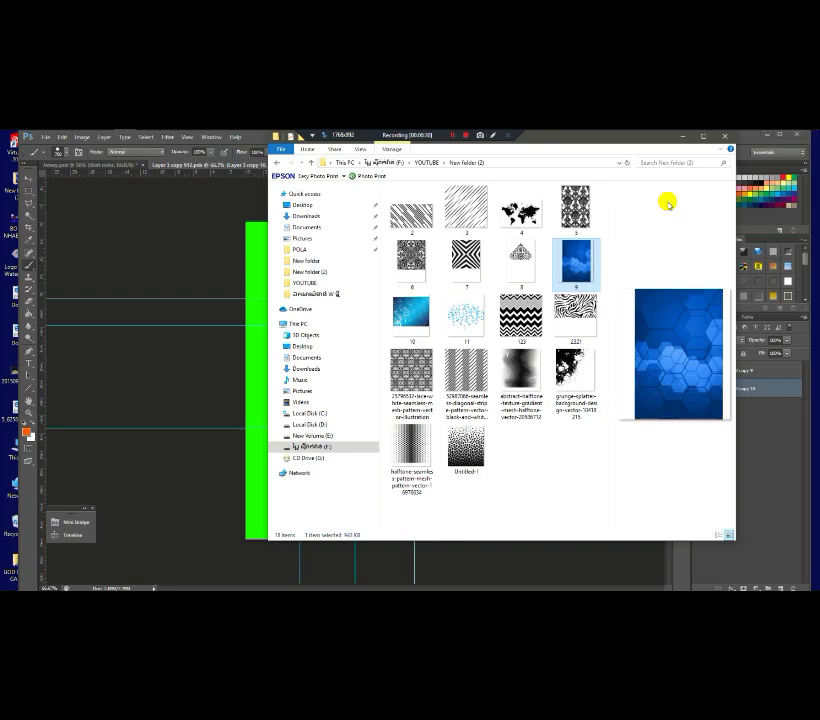
drag(573, 262, 296, 296)
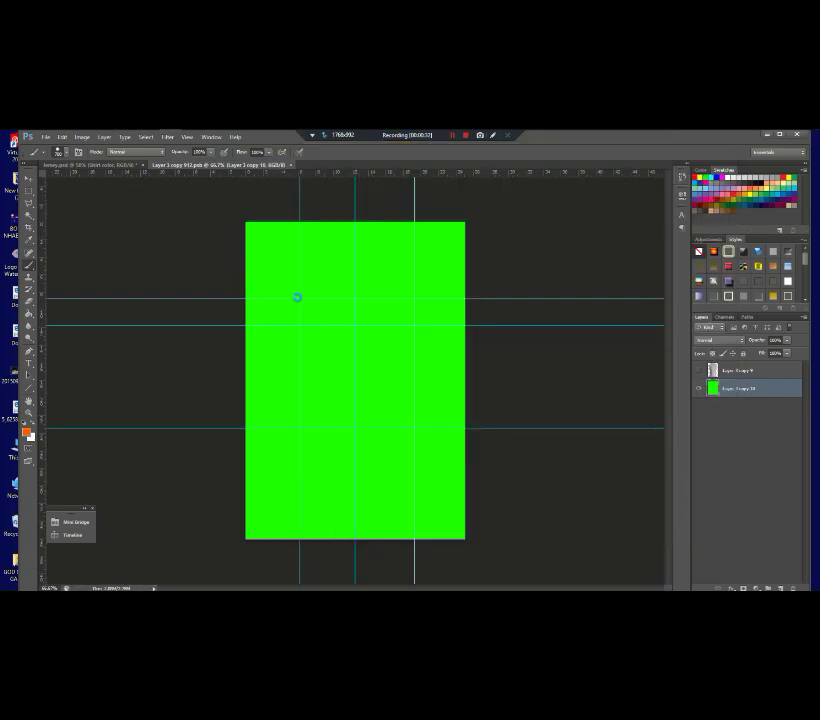
Stretch the placed hexagon image until it covers the whole green canvas, and show the grey shirt layer Layer 3 copy 9.
drag(353, 307, 322, 277)
drag(432, 482, 483, 538)
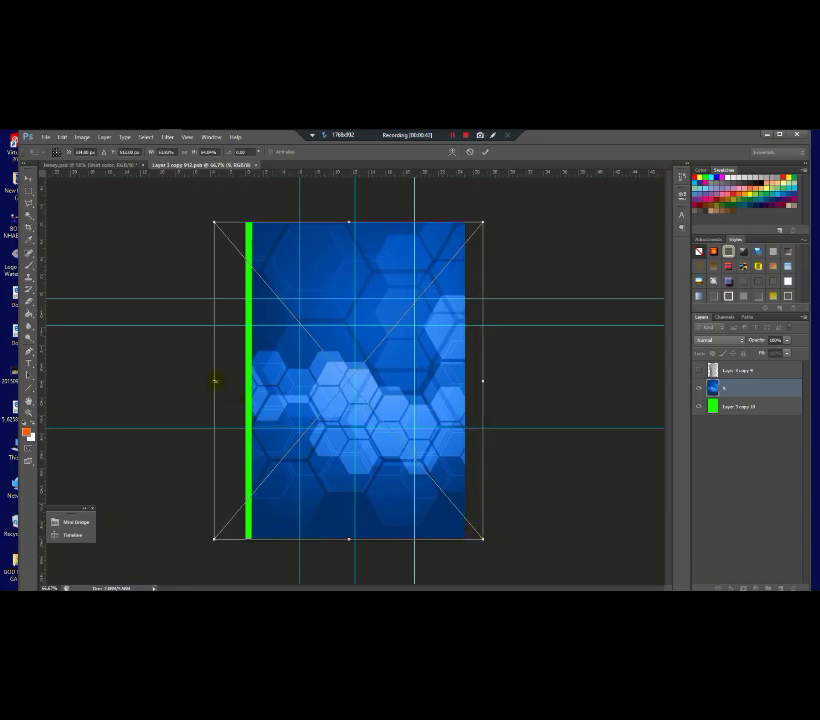
drag(214, 380, 206, 380)
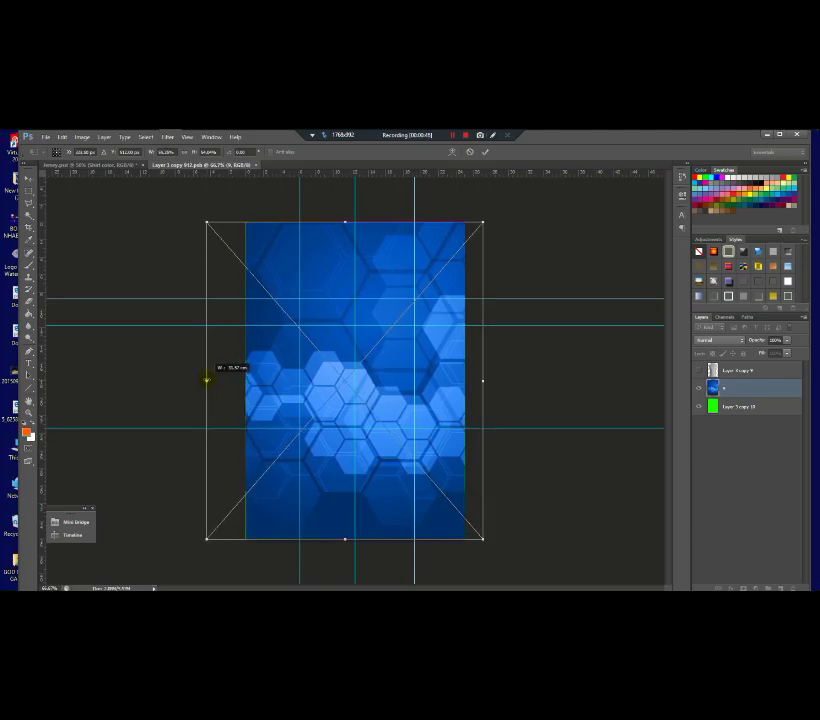
key(Return)
key(b)
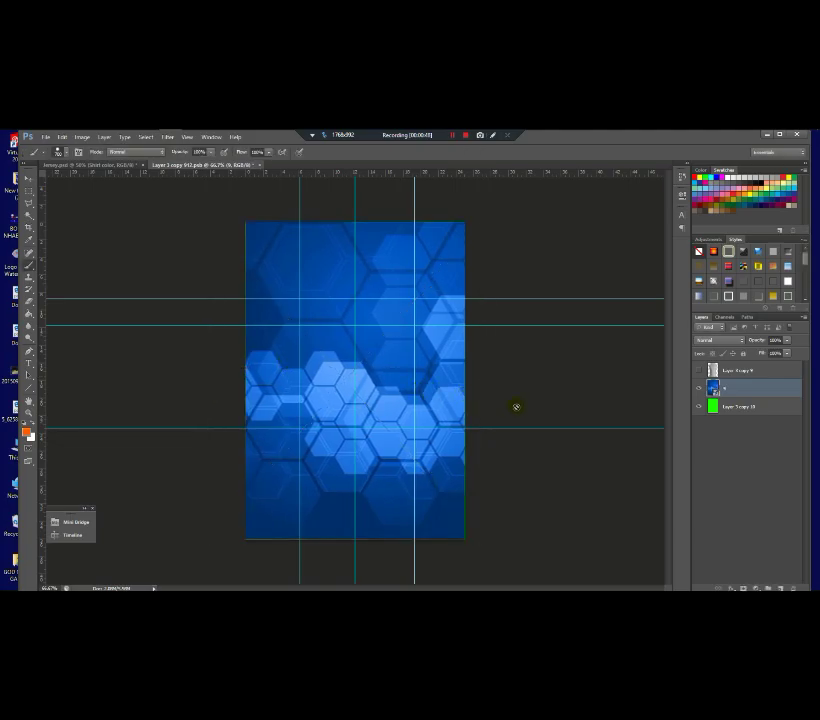
click(699, 371)
Place the jersey design shield logo from the logo folder and shrink it to chest-badge size beside the vertical guide right of centre.
mouse_move(150, 131)
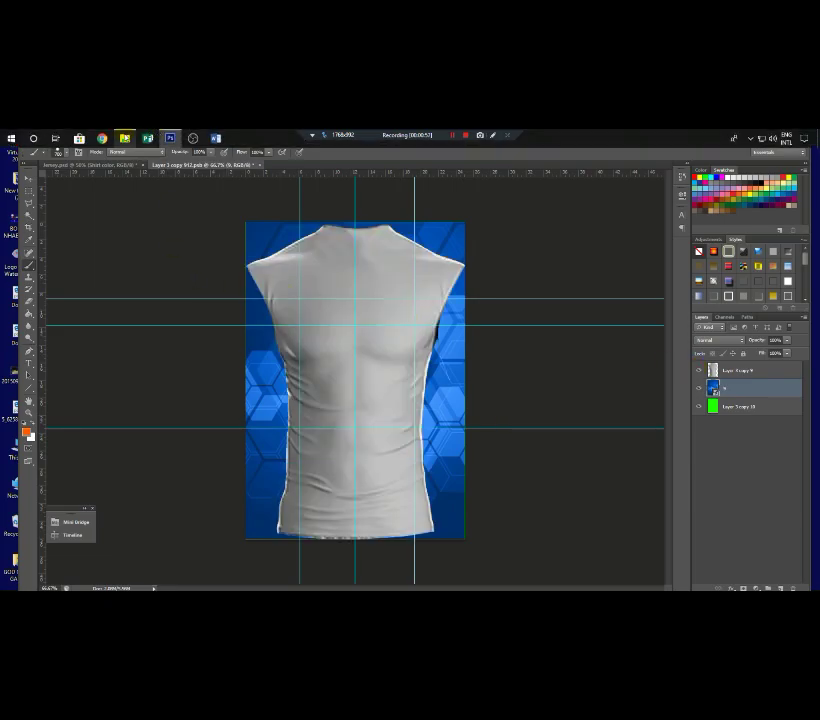
click(124, 137)
key(BackSpace)
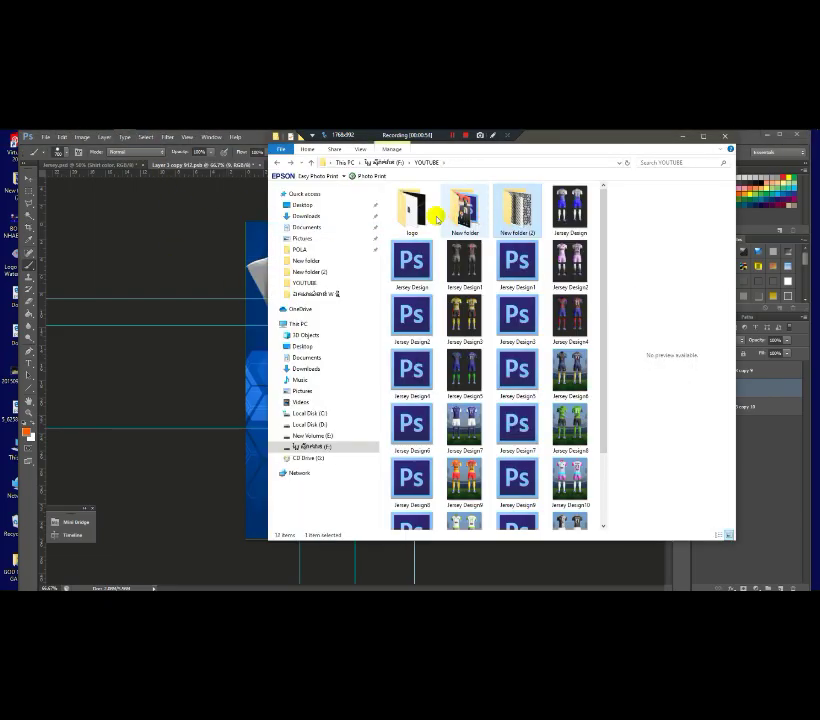
double_click(408, 215)
drag(485, 220, 240, 311)
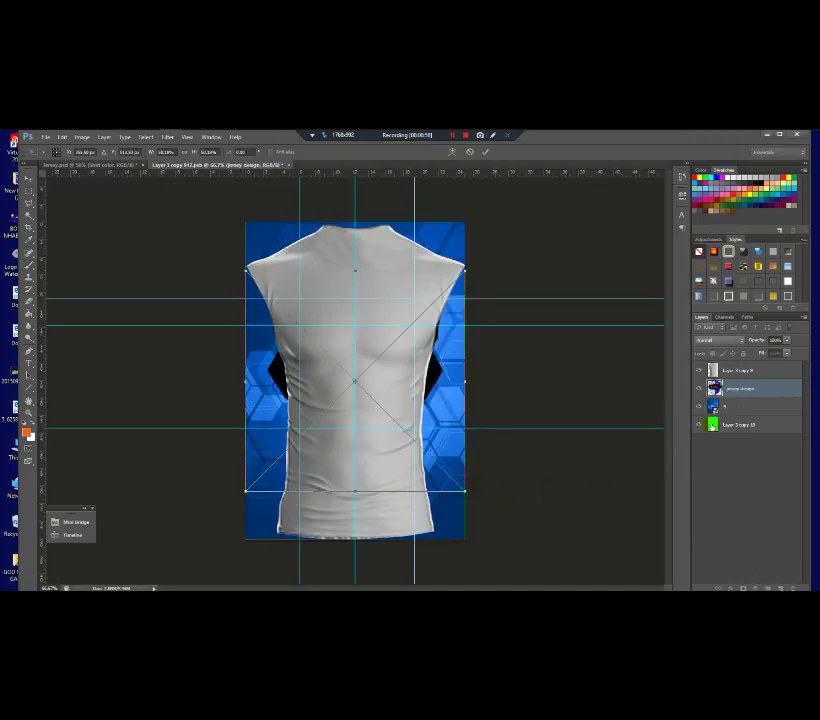
drag(465, 490, 414, 322)
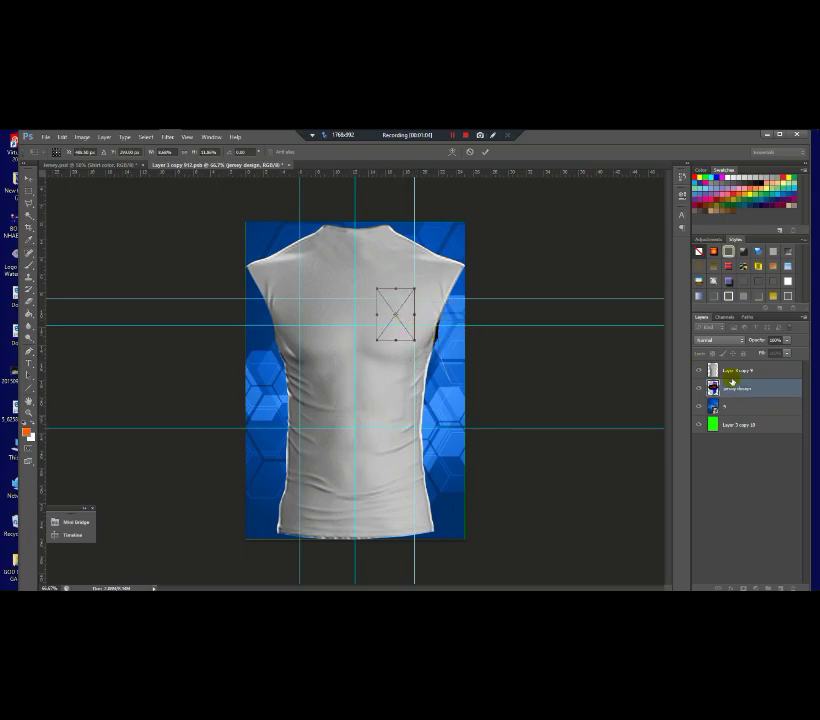
Move the jersey design layer above the grey shirt layer and adjust the badge to about 8.7% width and 9% height.
click(737, 371)
drag(737, 371, 730, 364)
key(ctrl+t)
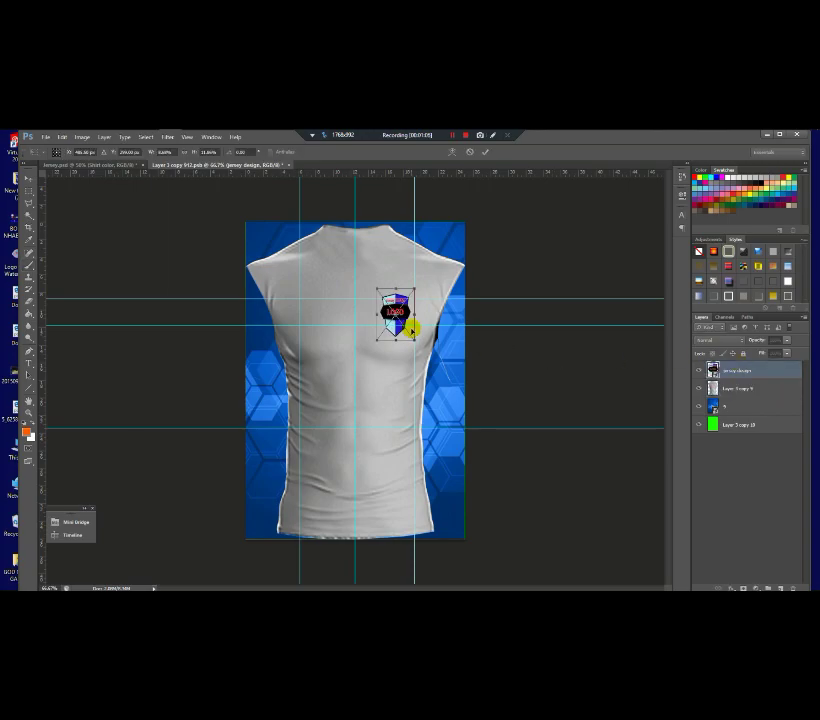
scroll(399, 329, up, 2)
drag(385, 350, 420, 291)
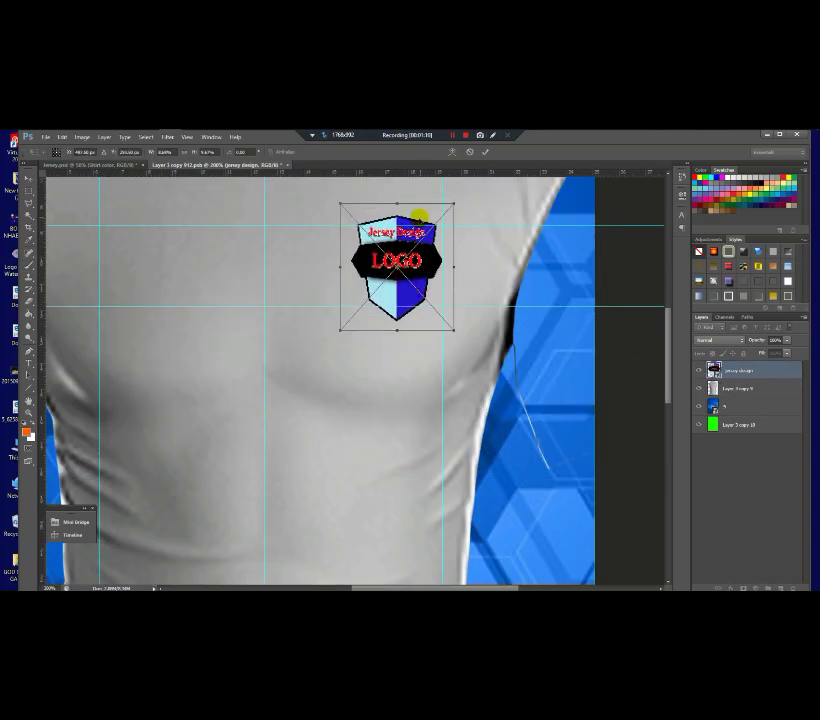
drag(396, 332, 392, 324)
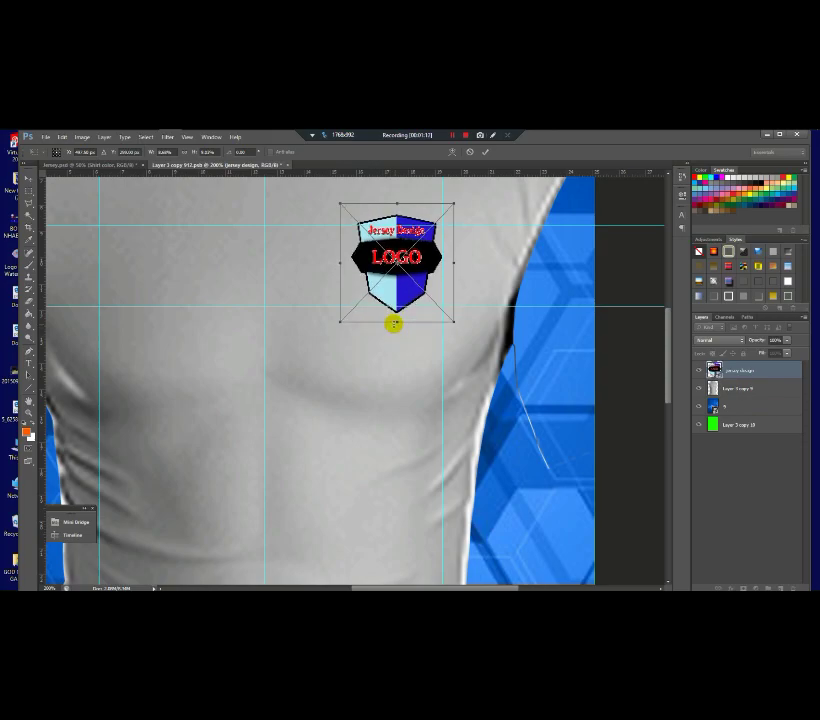
key(Return)
Rasterize the jersey design layer and undo the stray orange brush stroke painted over it.
key(b)
click(417, 276)
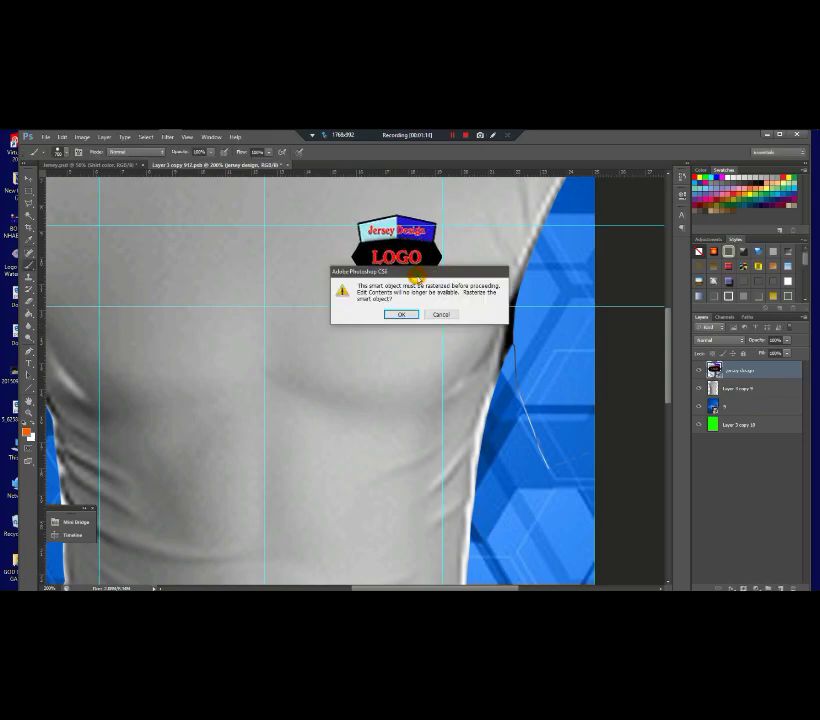
click(405, 312)
click(402, 266)
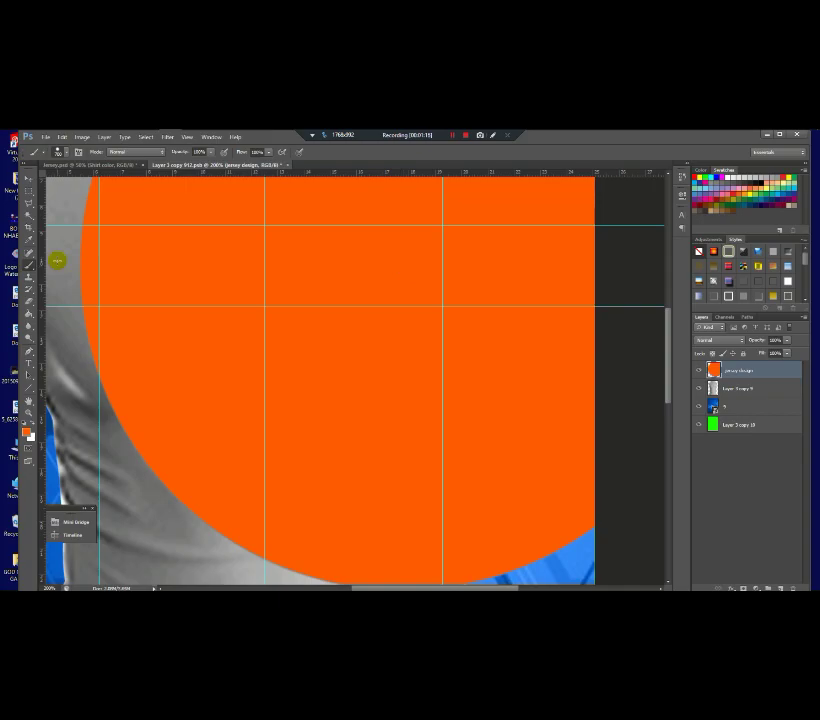
key(ctrl+z)
key(ctrl+minus)
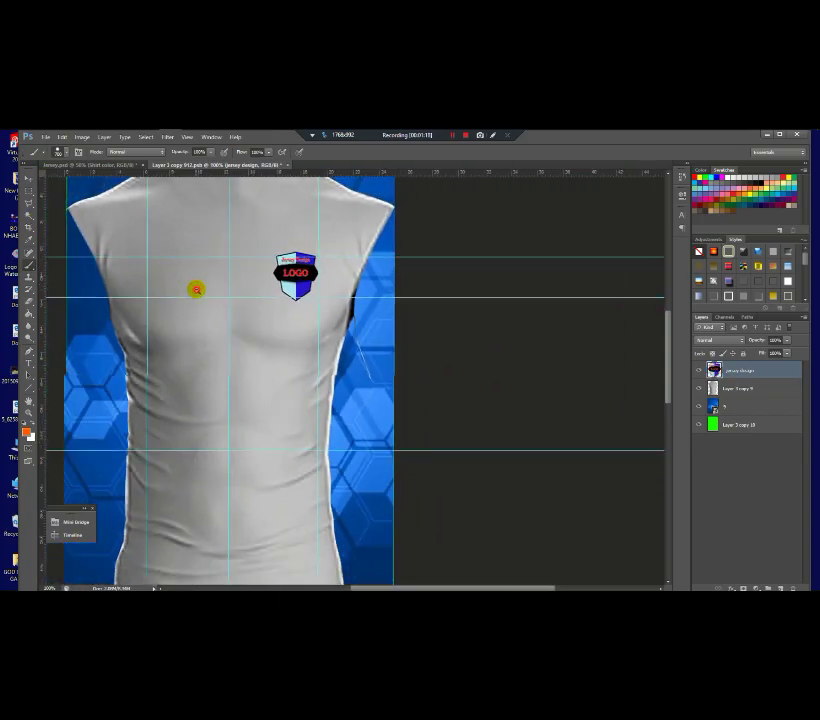
key(ctrl+minus)
Place the wide jersey design1 logo from the logo folder and scale it to about 27% width, centred on the shirt.
click(28, 179)
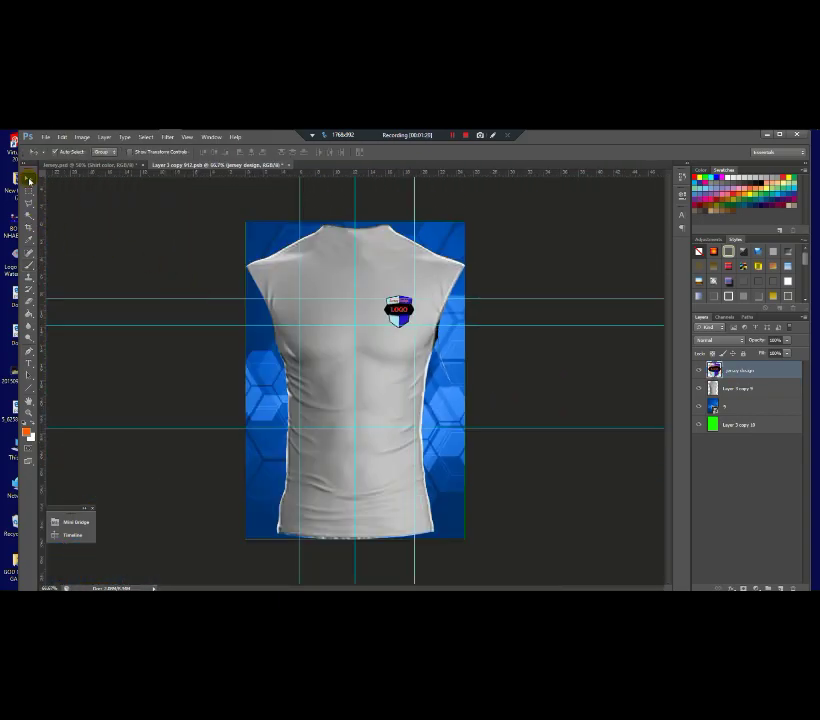
click(124, 138)
drag(576, 210, 225, 381)
drag(283, 398, 415, 330)
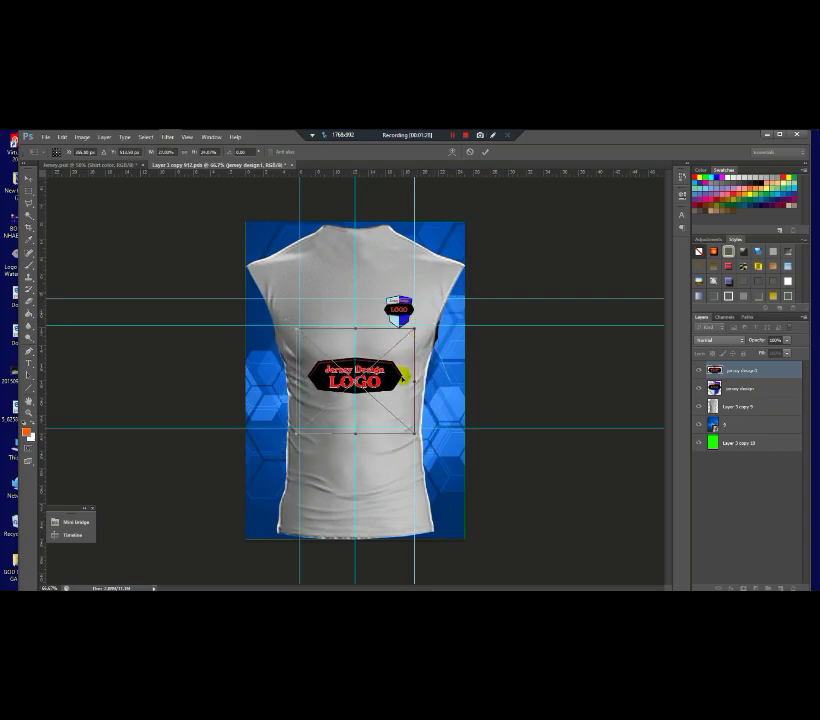
Move the wide logo down to the shirt's belly area, stretch its height to about 30%, and nudge it slightly lower.
mouse_move(390, 387)
mouse_down()
mouse_move(384, 418)
mouse_move(395, 405)
mouse_up()
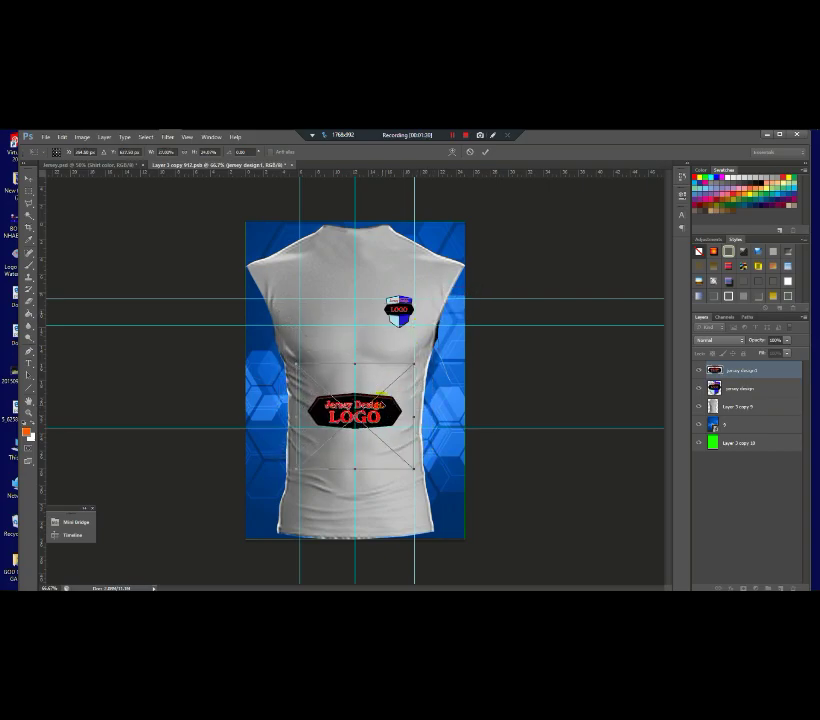
drag(353, 366, 353, 340)
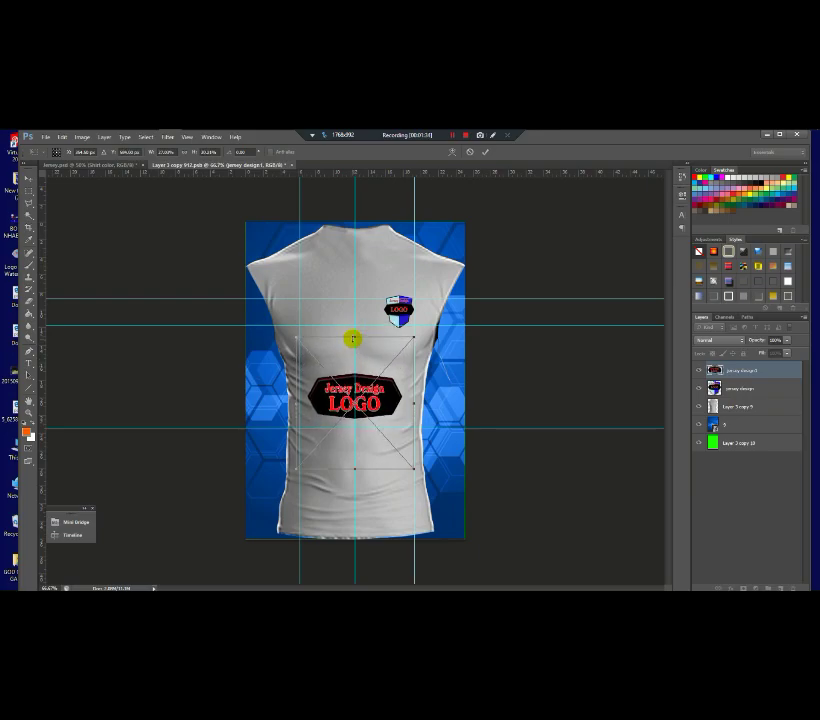
key(Down)
key(Down)
key(Down)
key(Down)
key(Down)
key(Down)
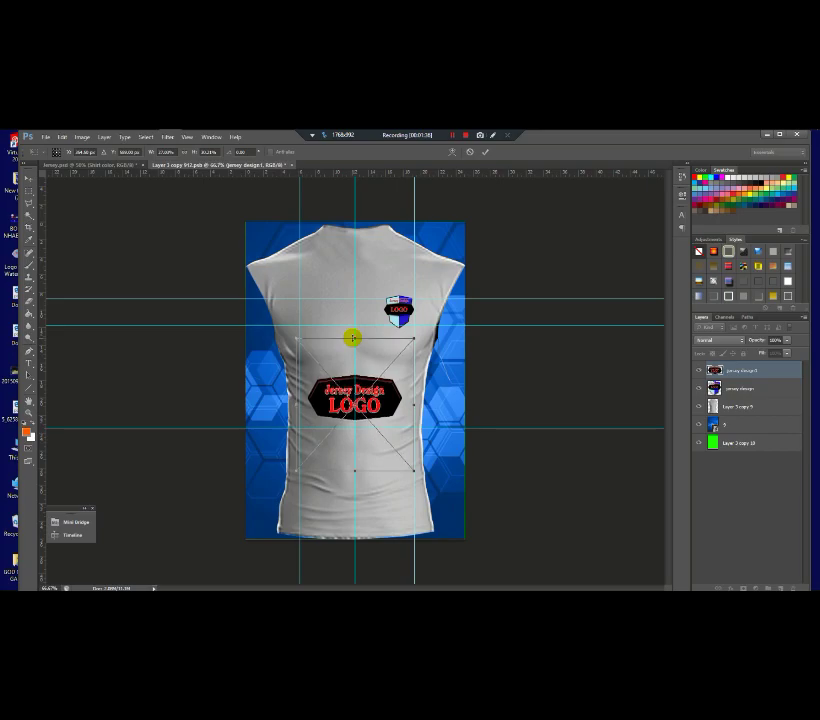
key(Return)
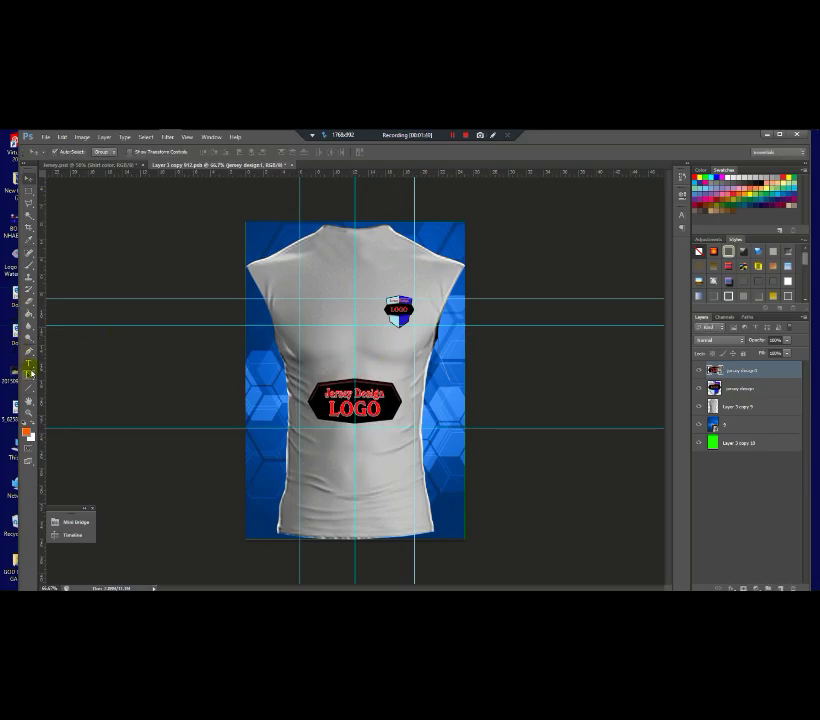
Add the number 27 as text on the chest opposite the badge and set its colour to black (000000).
key(t)
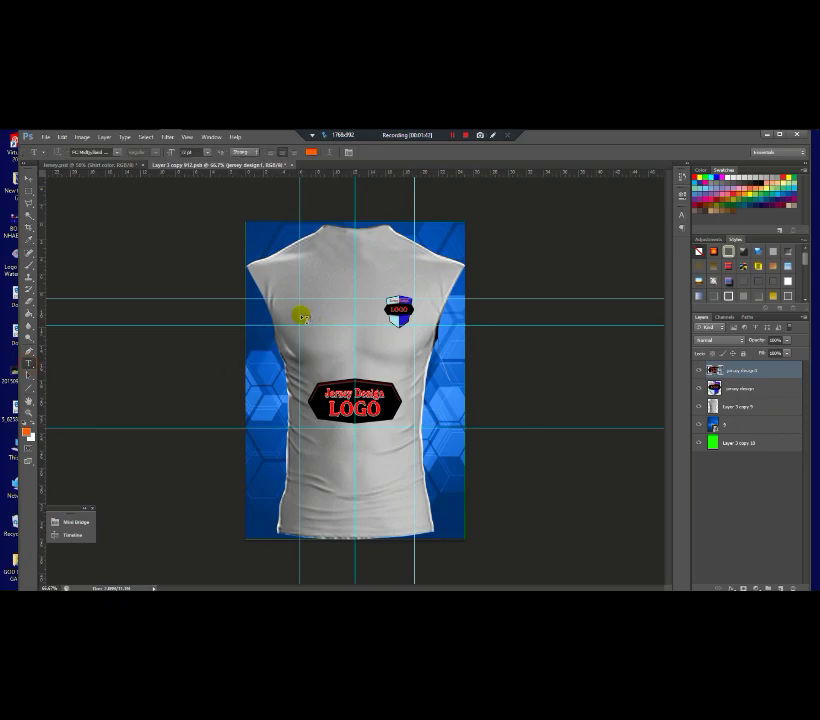
click(455, 294)
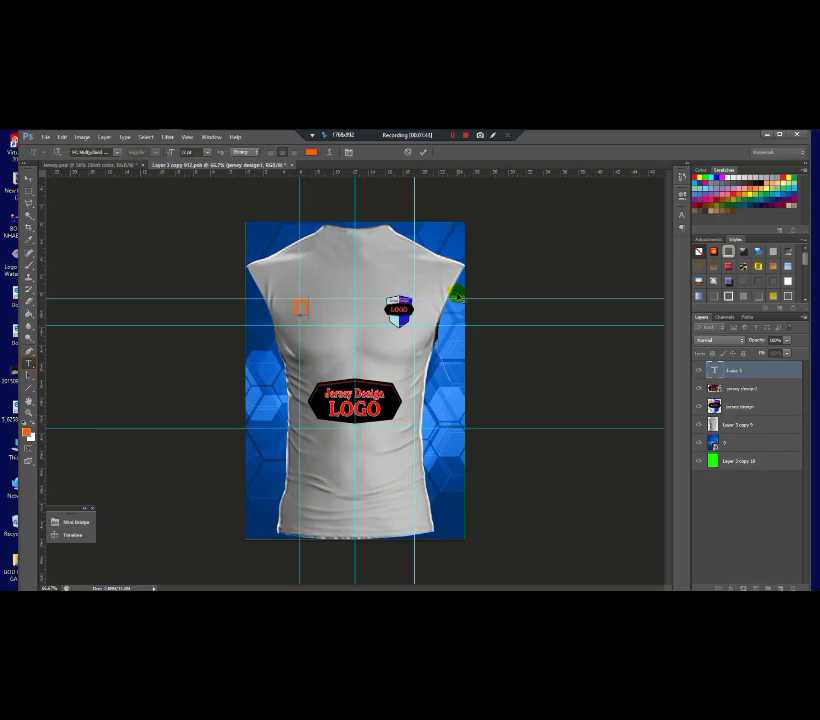
key(ctrl+a)
click(309, 152)
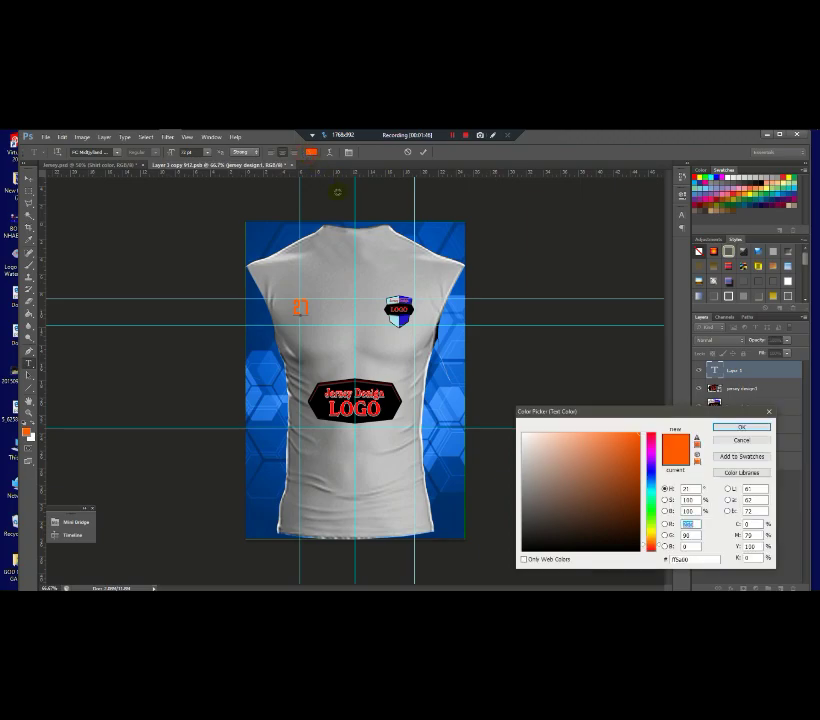
drag(578, 472, 522, 574)
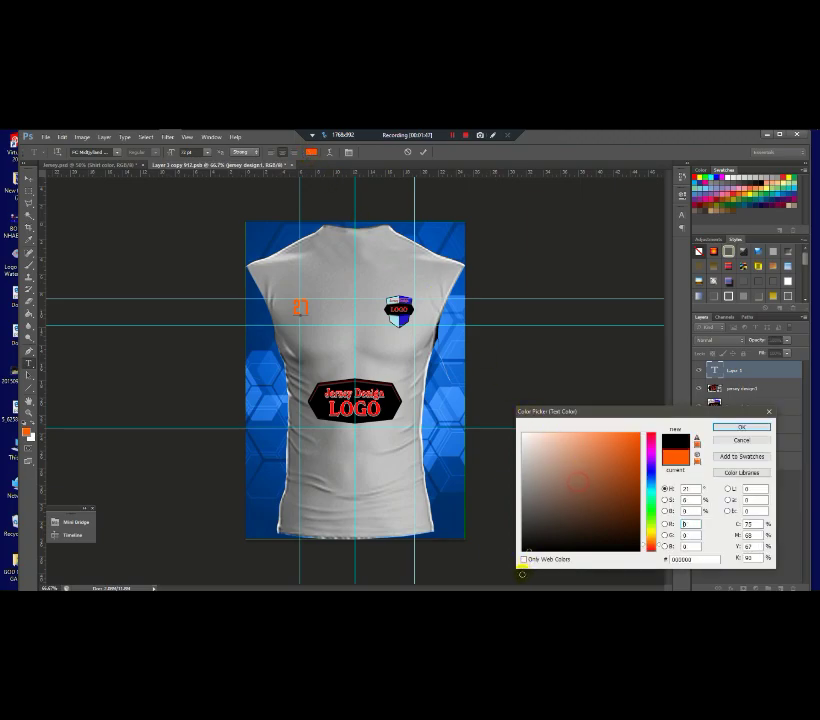
click(734, 428)
Enlarge the number 27 to about 160% width and 172% height and align it opposite the chest badge.
click(29, 180)
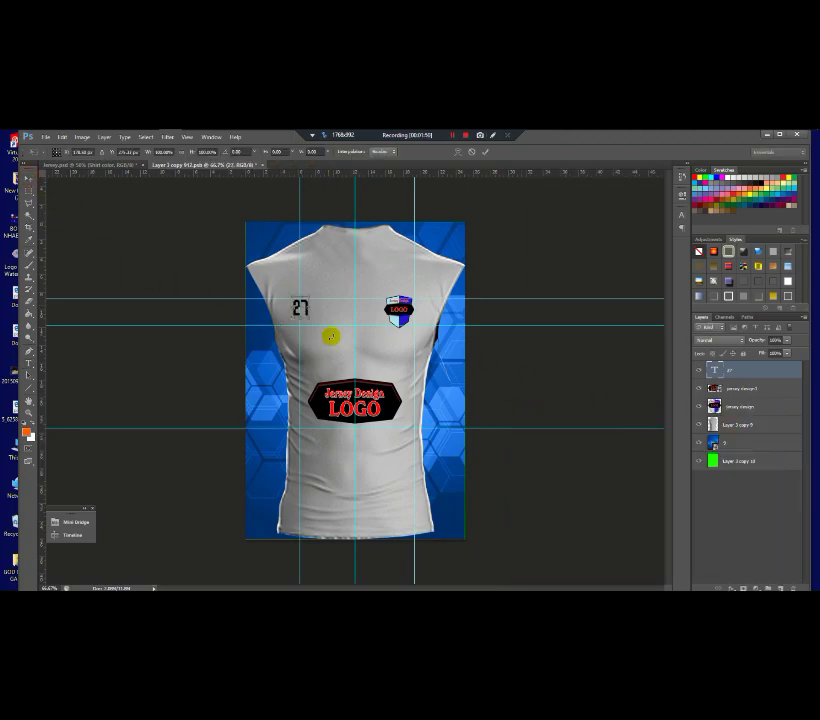
mouse_move(307, 316)
mouse_down()
mouse_move(313, 330)
mouse_move(317, 289)
mouse_move(307, 333)
mouse_up()
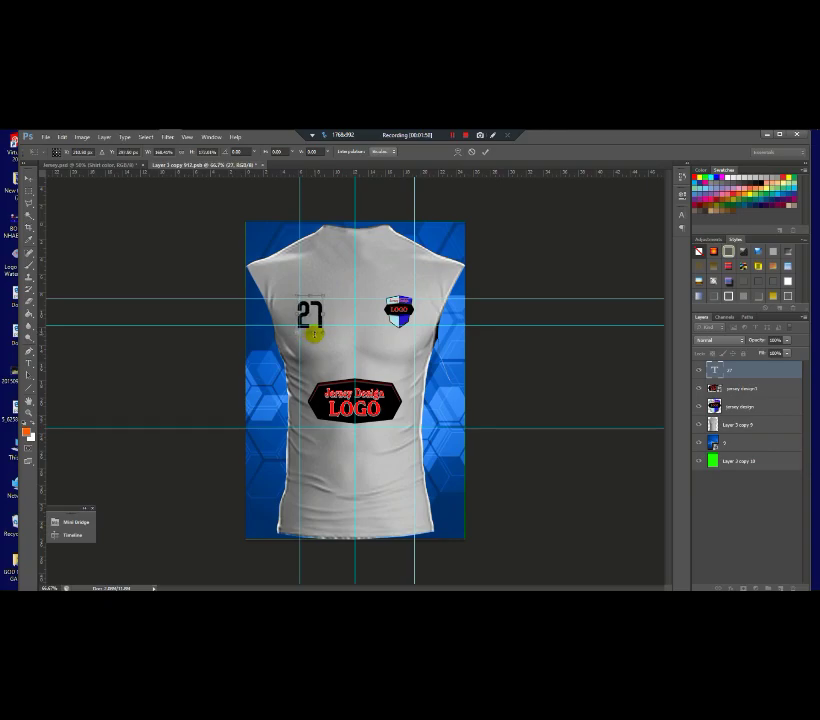
key(Right)
key(Return)
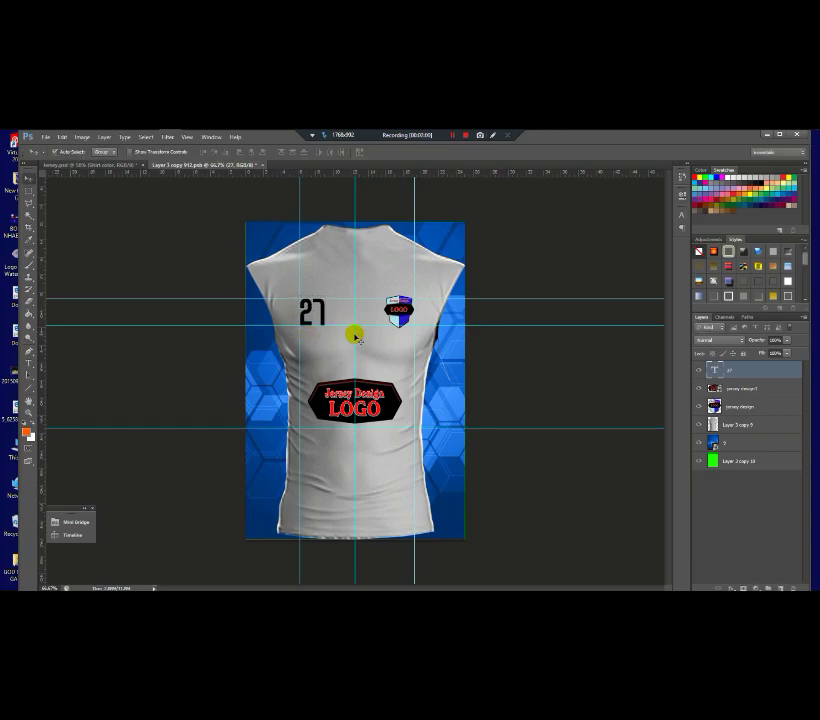
click(698, 371)
click(698, 371)
click(698, 388)
click(698, 388)
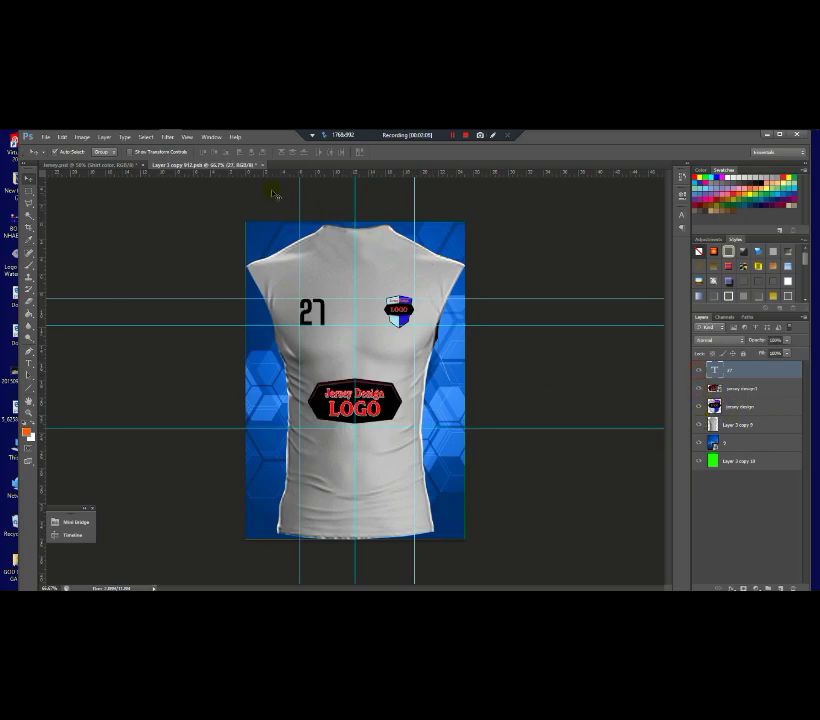
Create a new blank document with a transparent background for collecting colour samples.
click(45, 137)
click(52, 148)
click(684, 222)
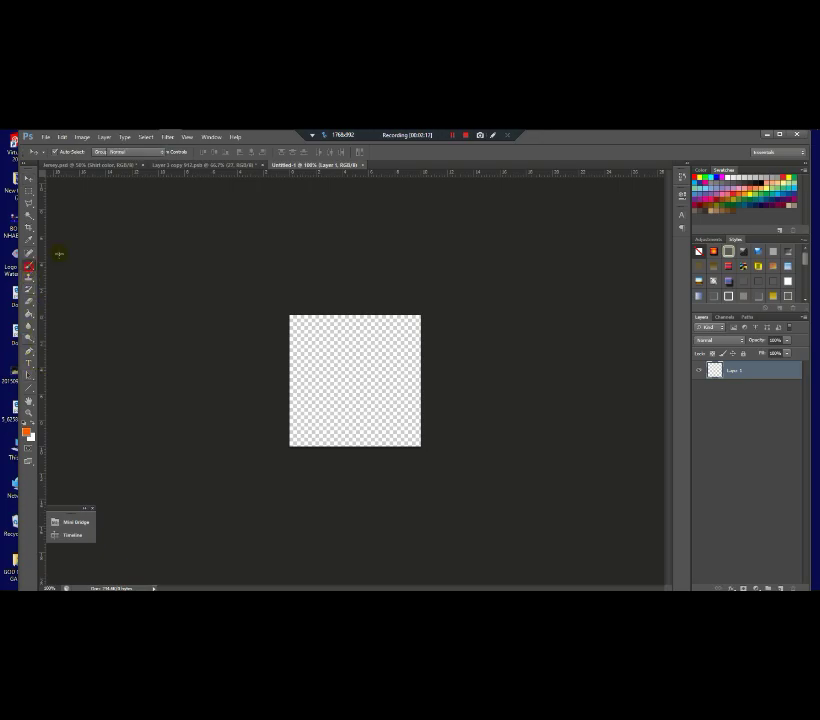
Sample the bright blue from the hexagon pattern and paint it over most of the blank document with a large brush.
click(30, 265)
click(207, 165)
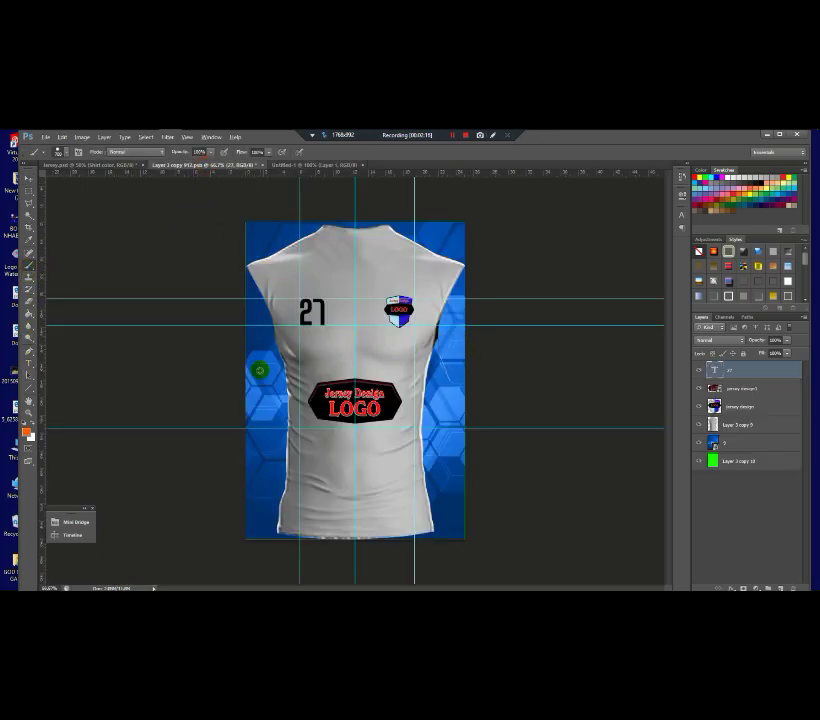
alt+click(259, 356)
key(alt+BackSpace)
click(309, 165)
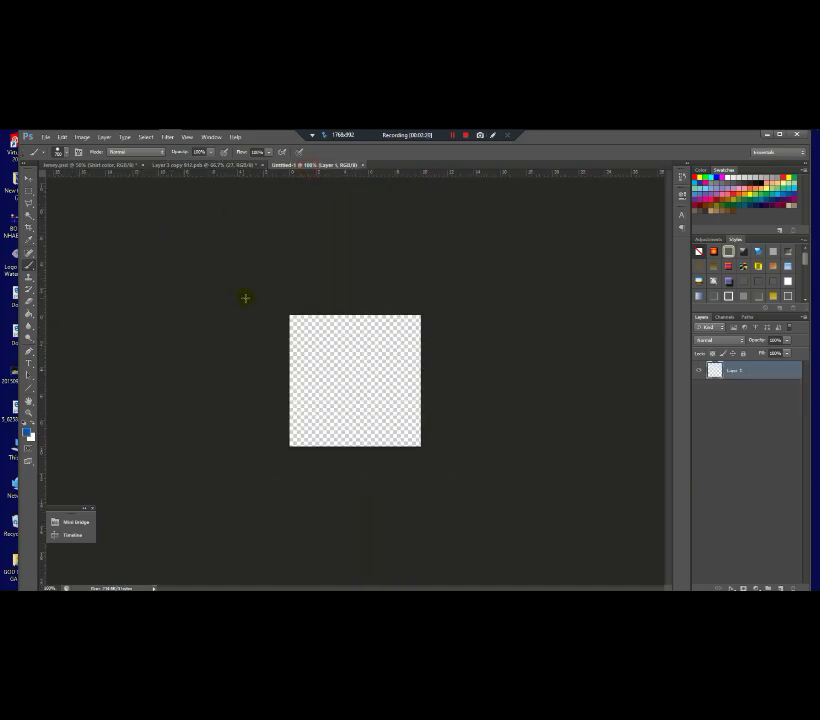
key(alt+BackSpace)
key(ctrl+z)
key(alt+BackSpace)
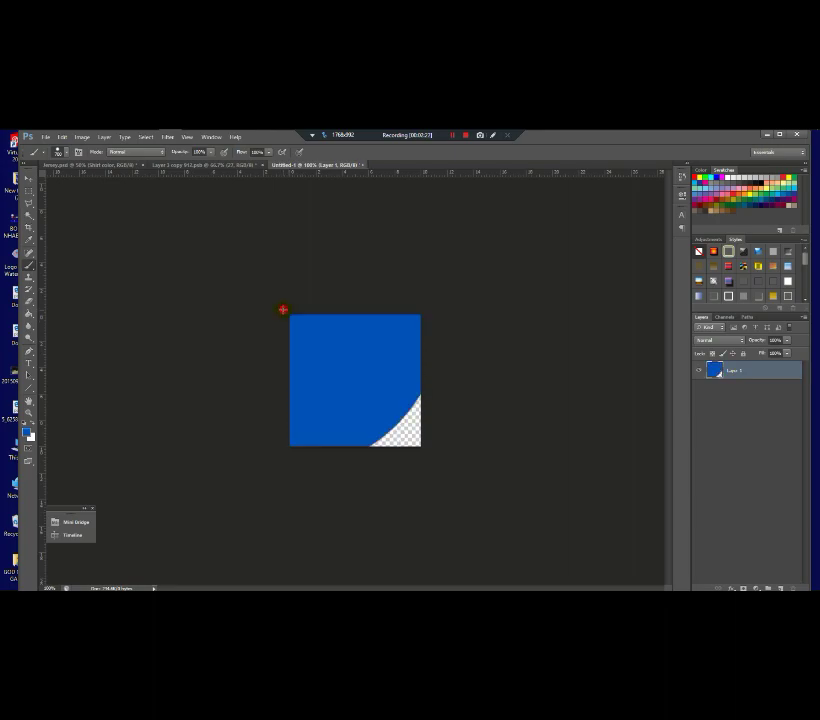
drag(284, 313, 275, 300)
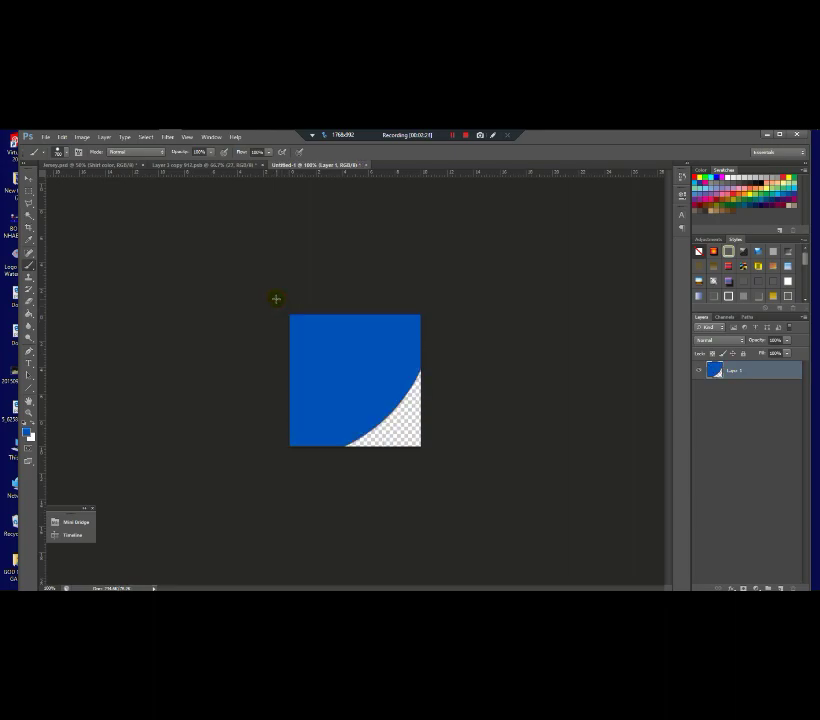
Sample the dark blue from the hexagon pattern and dab it beside the bright blue in the colour sample document.
click(128, 164)
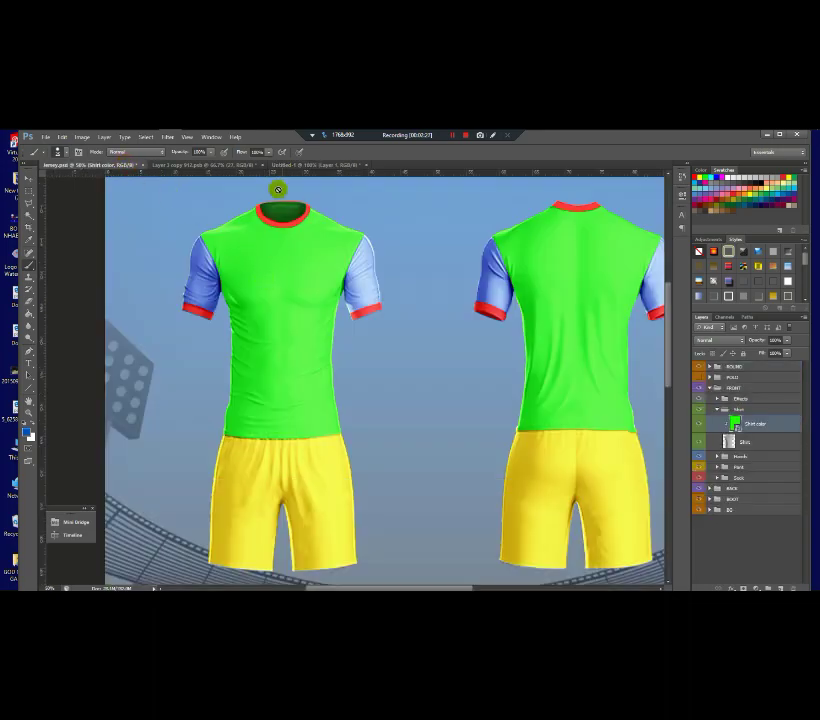
click(229, 165)
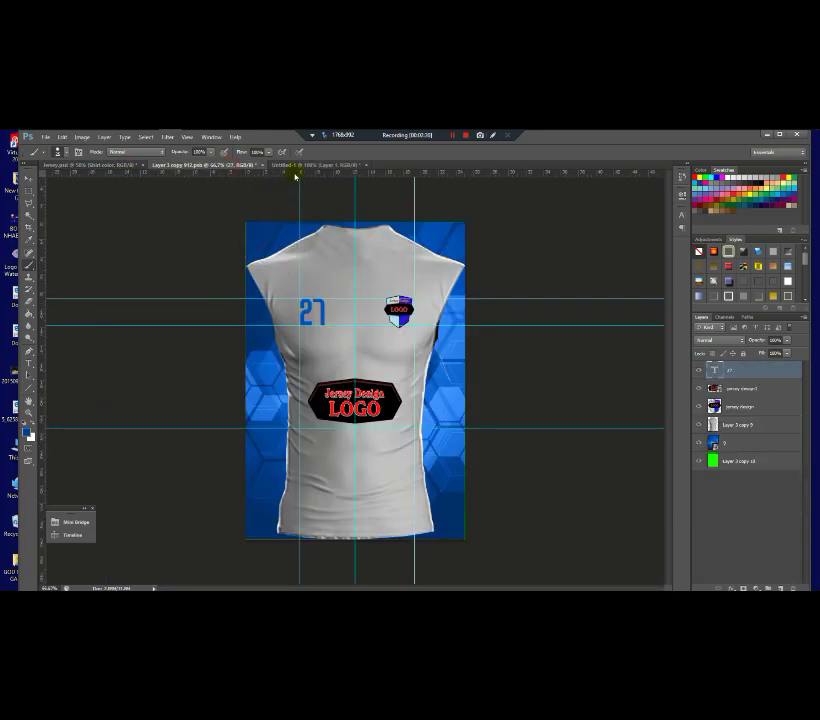
click(296, 166)
click(406, 398)
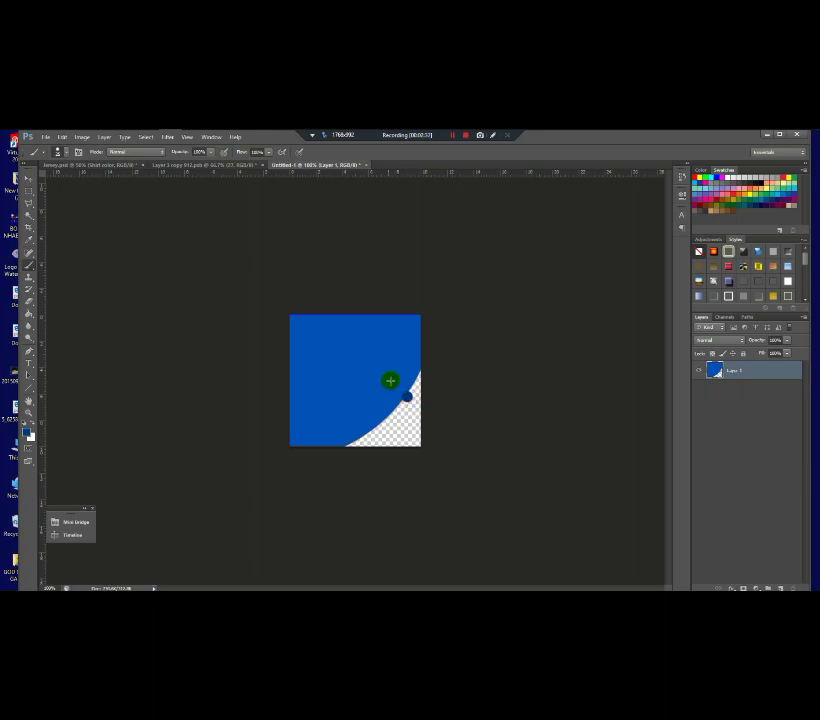
click(400, 381)
Hide the grey shirt template layer in the front shirt artwork and set the number 27's text colour to white (ffffff).
click(120, 164)
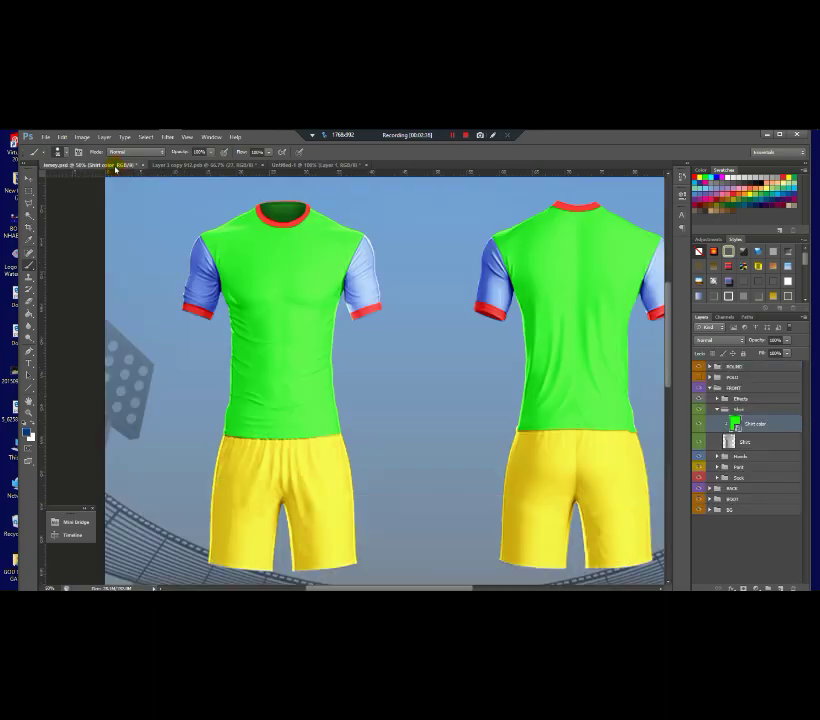
click(160, 164)
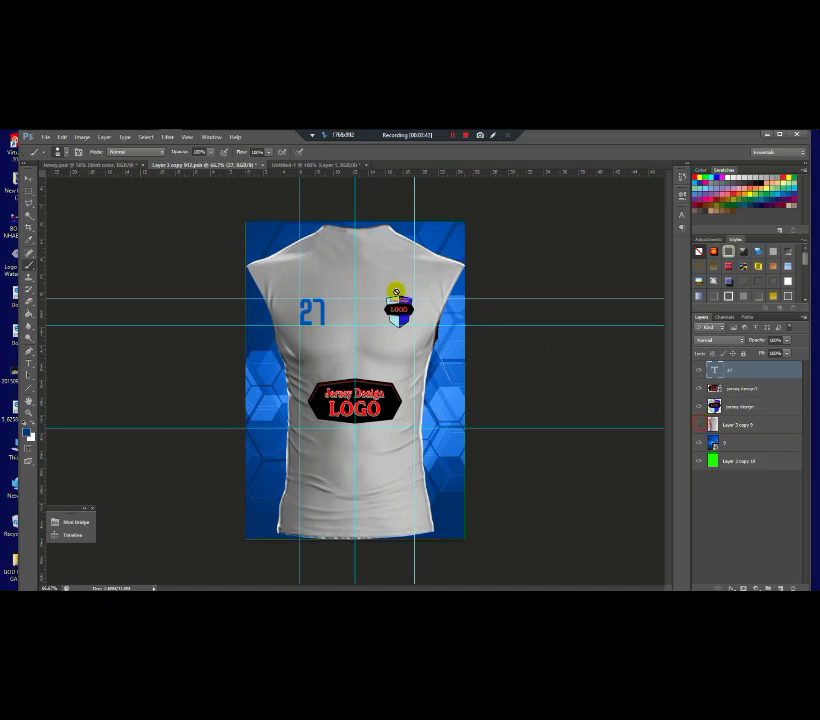
click(377, 290)
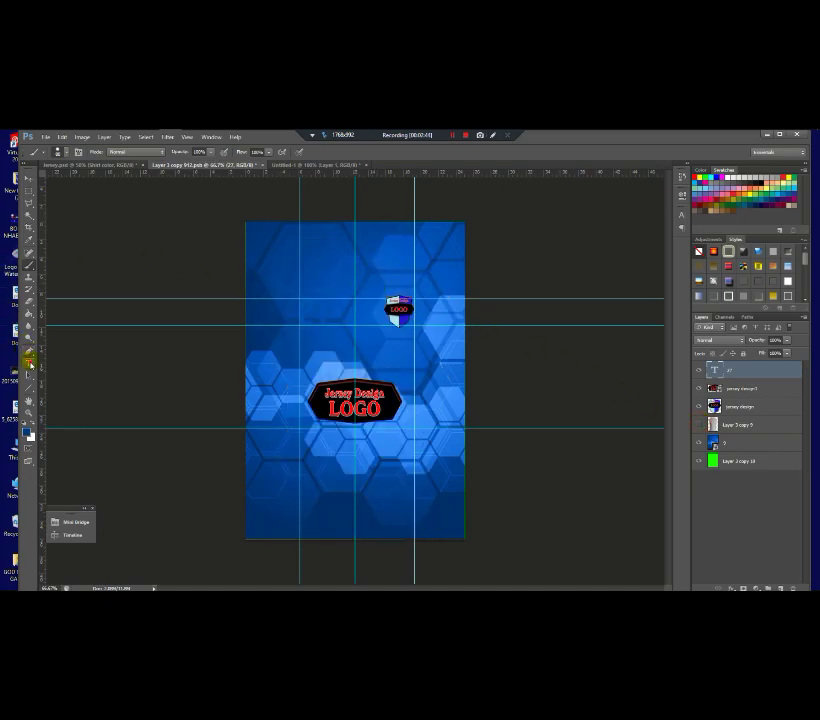
click(30, 364)
double_click(305, 309)
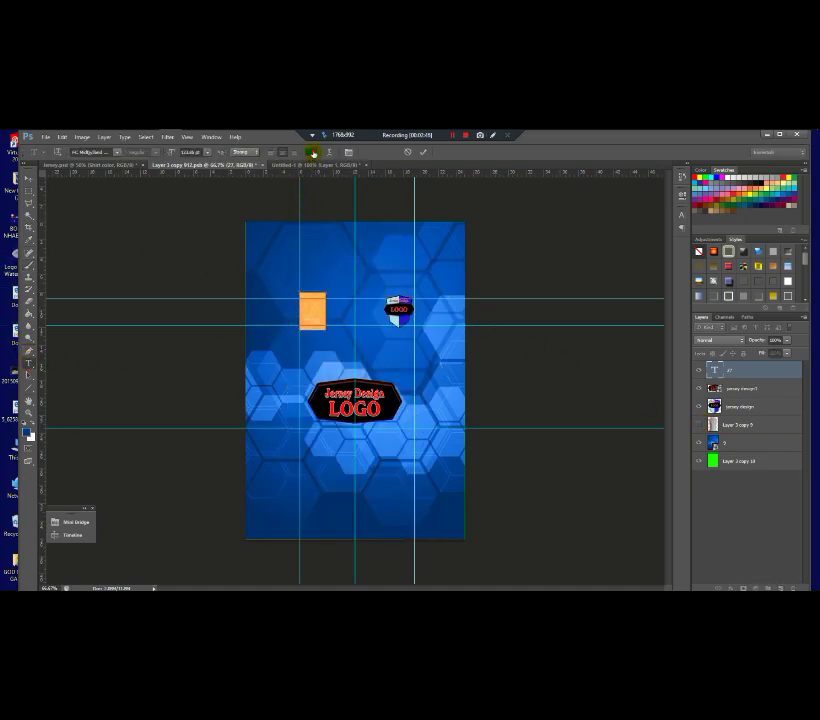
click(312, 153)
click(524, 434)
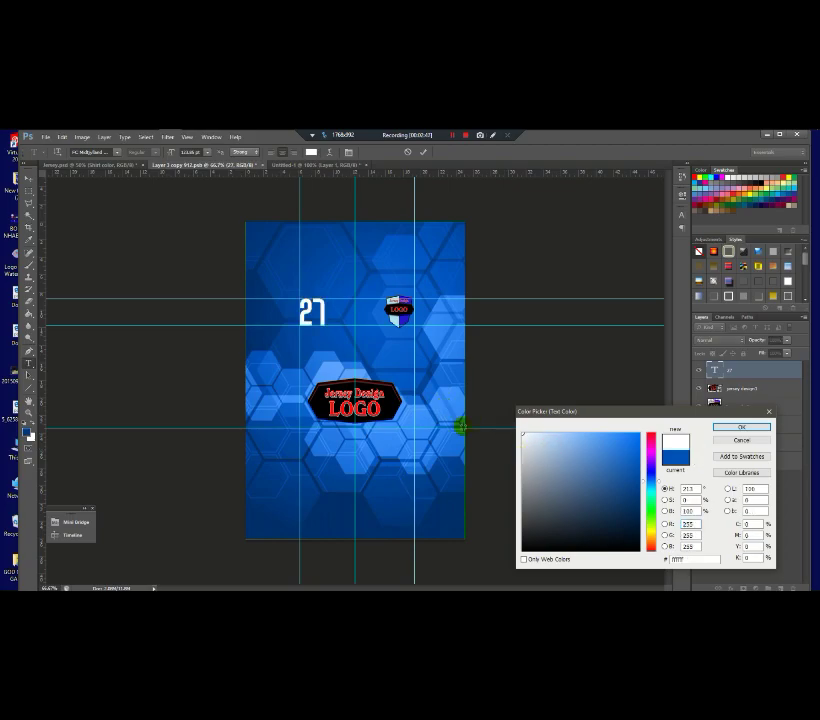
click(741, 427)
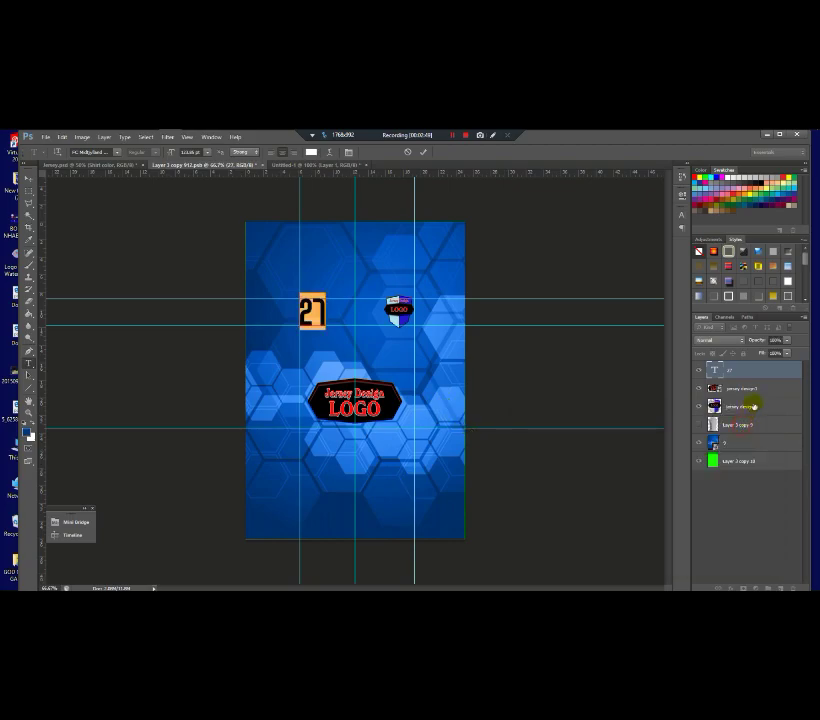
Add a 3 px outside Stroke to the number 27 layer, using the sampled dark blue as its colour.
click(793, 372)
double_click(752, 378)
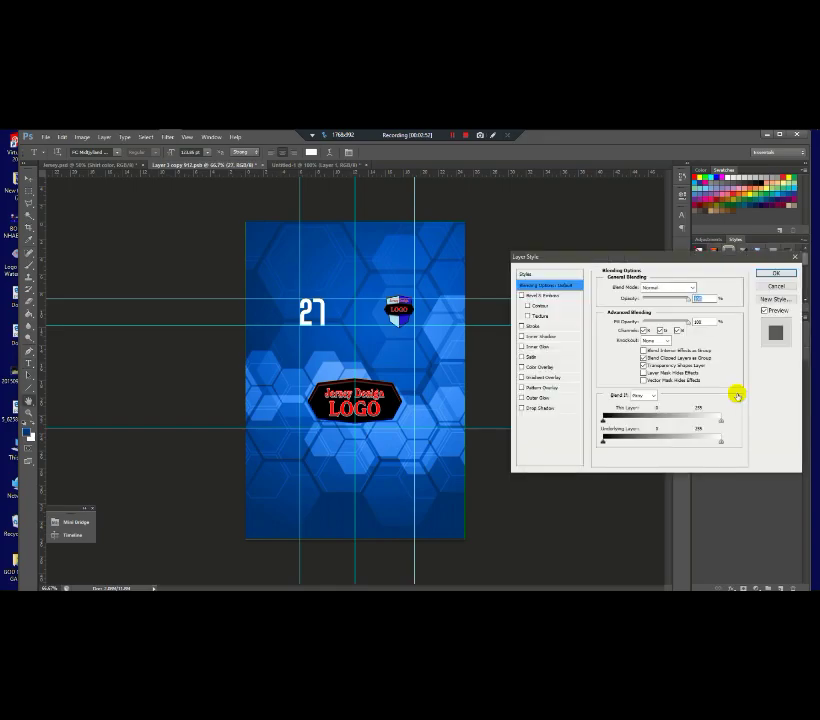
click(537, 327)
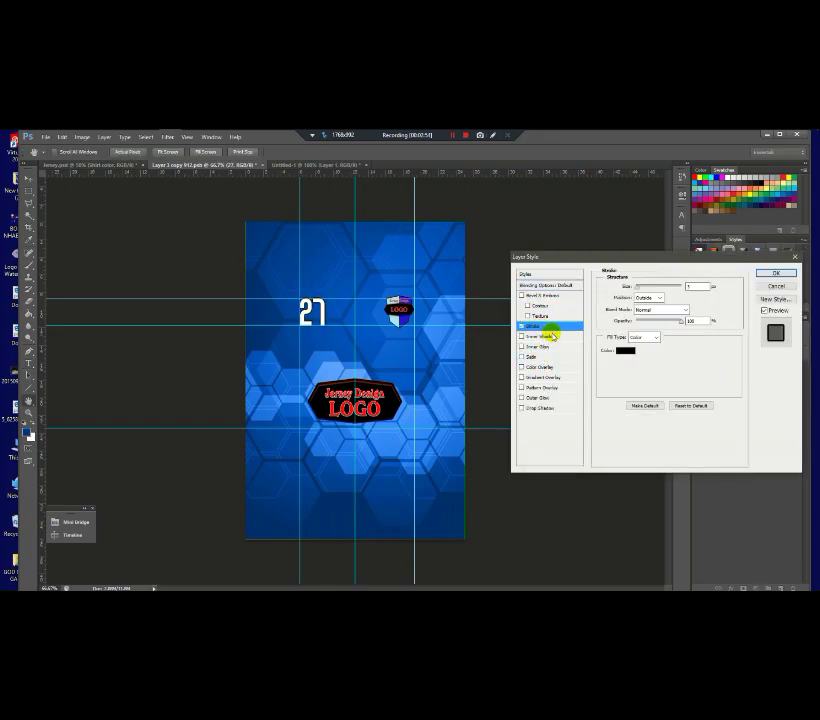
click(626, 350)
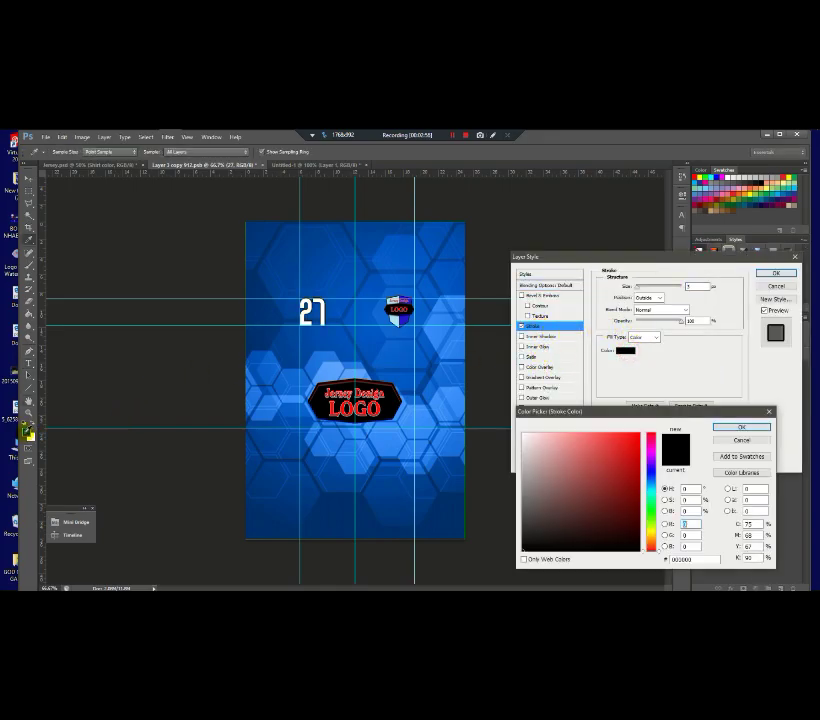
click(28, 430)
click(719, 428)
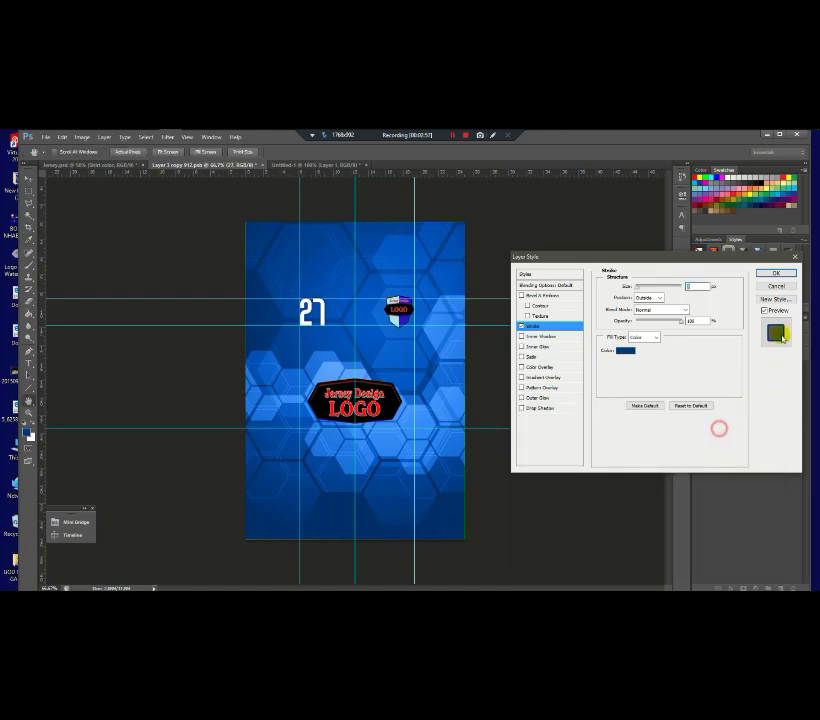
click(780, 276)
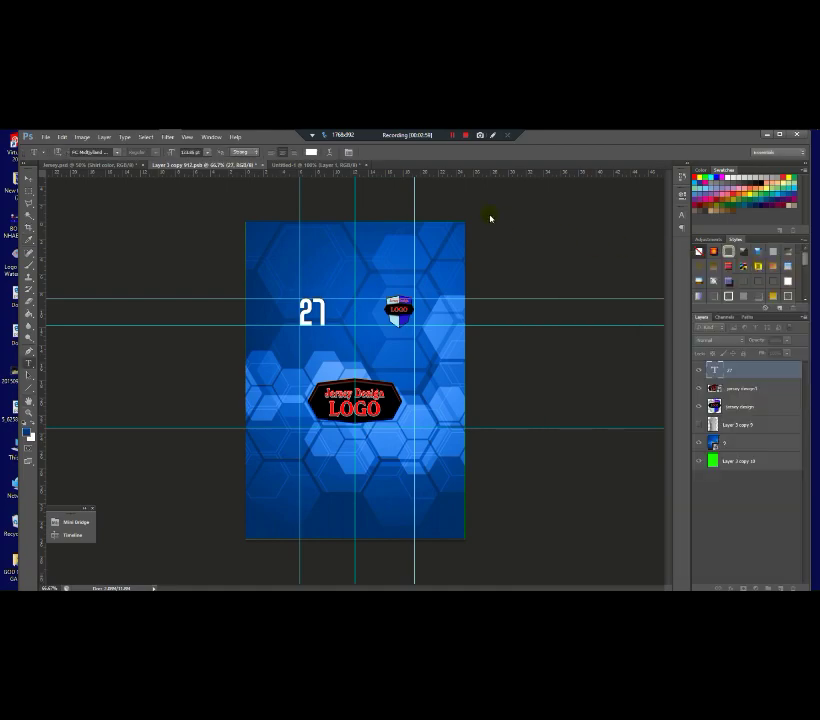
Save and close the front shirt's smart object, and inspect the applied design on the jersey mockup.
click(262, 168)
click(370, 310)
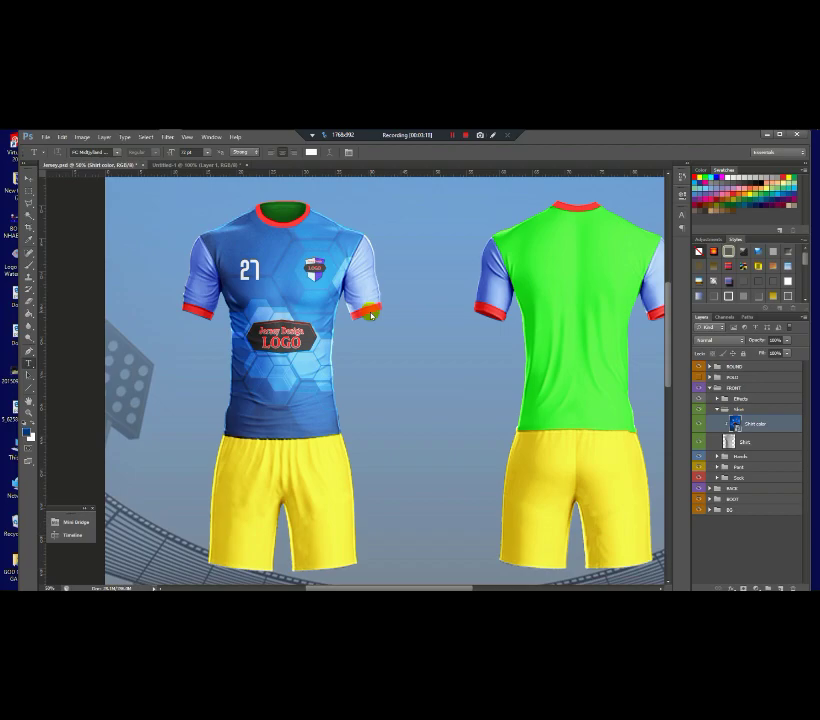
scroll(322, 330, down, 4)
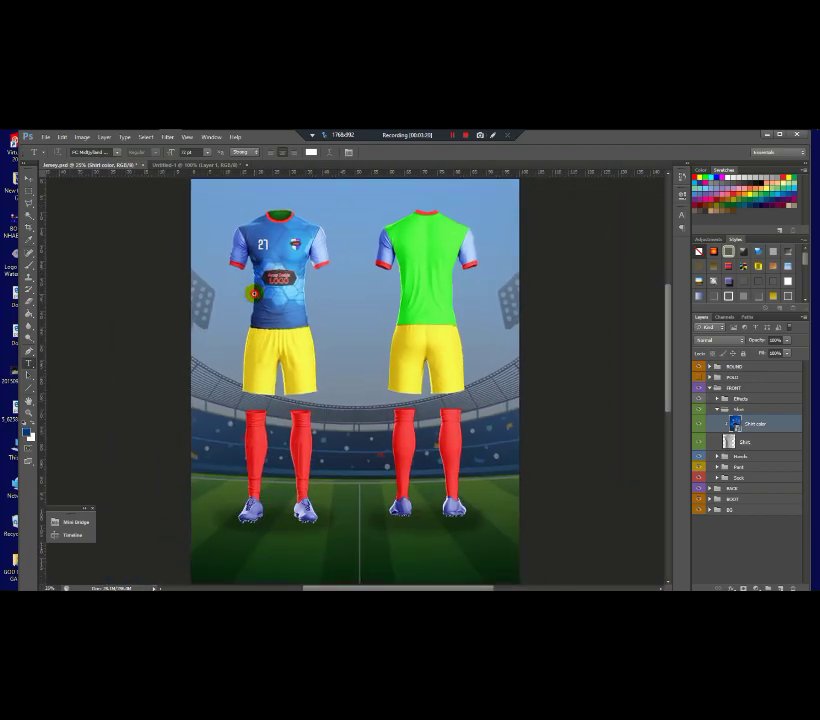
scroll(248, 238, up, 2)
scroll(248, 238, up, 5)
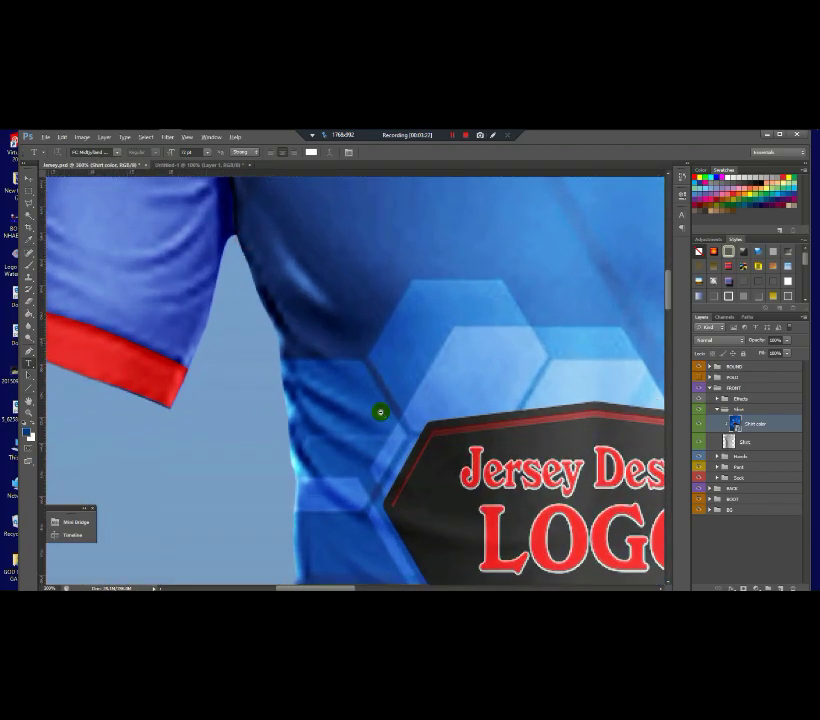
scroll(388, 430, down, 5)
scroll(410, 415, up, 2)
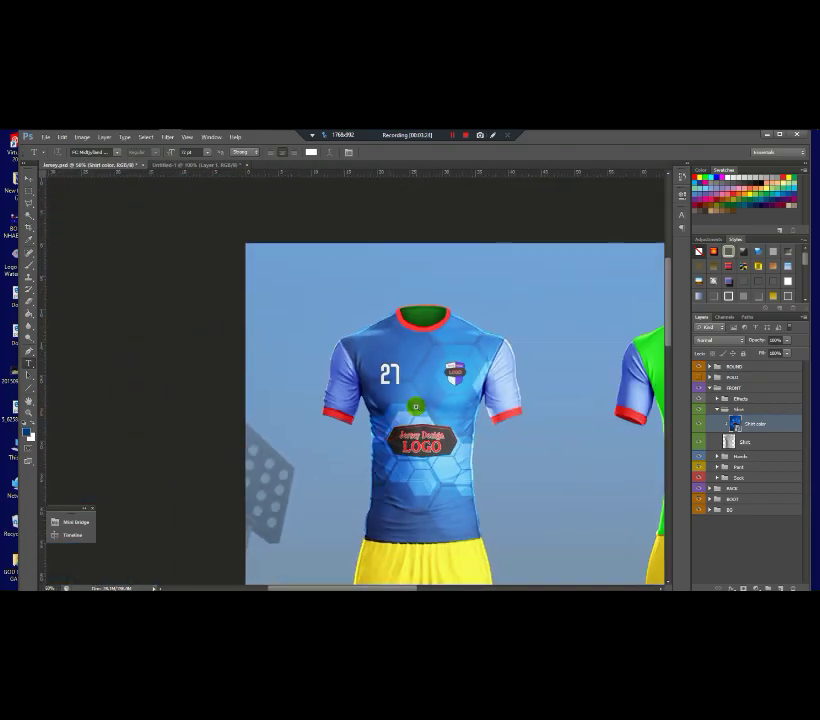
scroll(417, 417, up, 1)
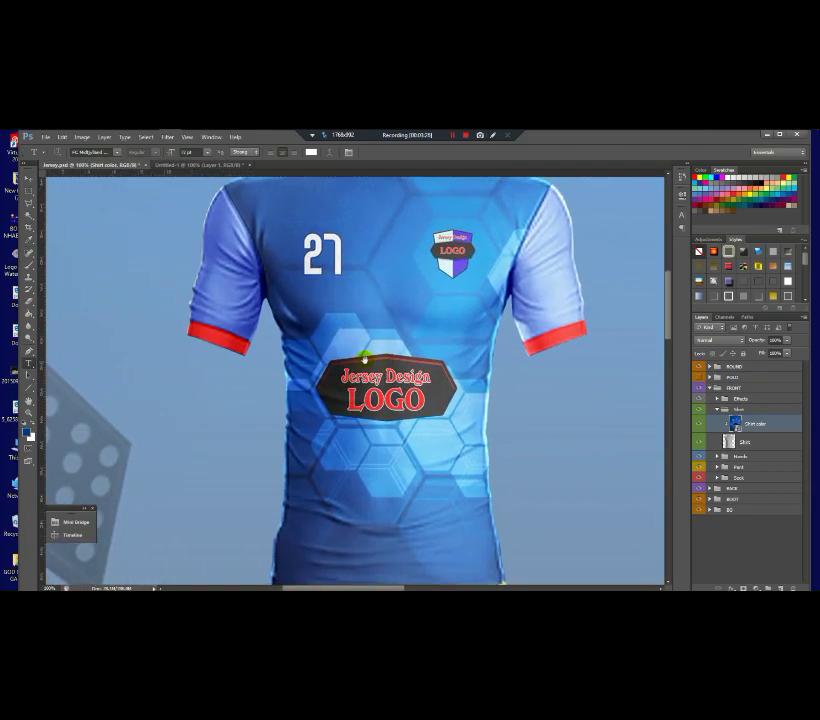
key(ctrl+minus)
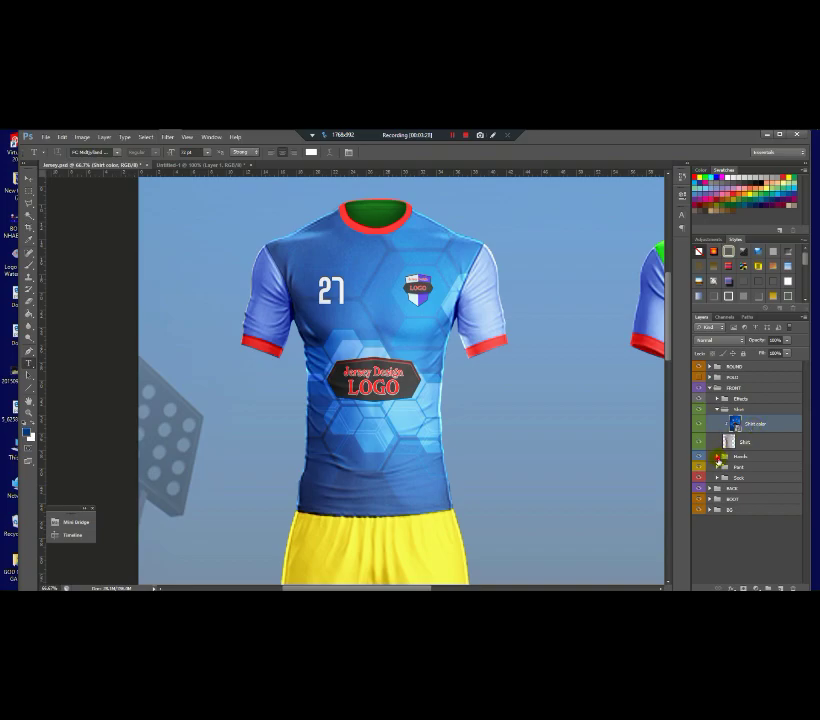
Paint the right sleeve's 1 color smart object dark blue to recolour the cuff, and save and close it.
click(717, 457)
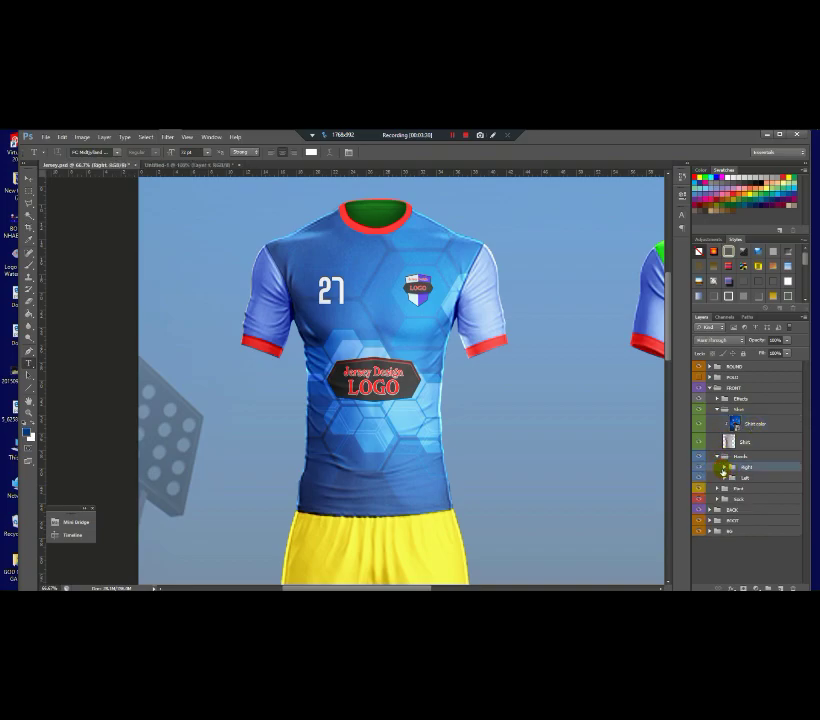
click(722, 467)
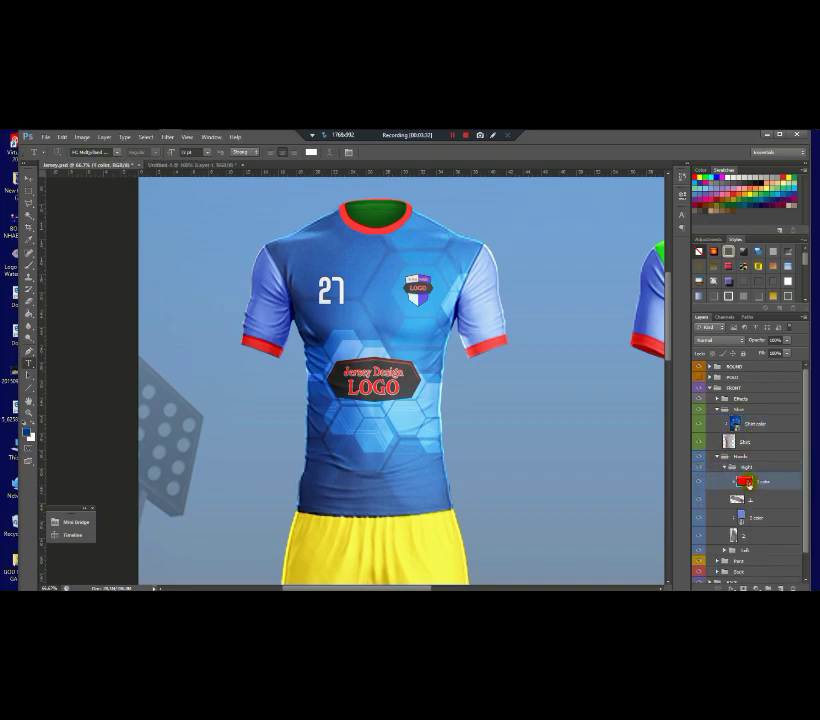
double_click(744, 483)
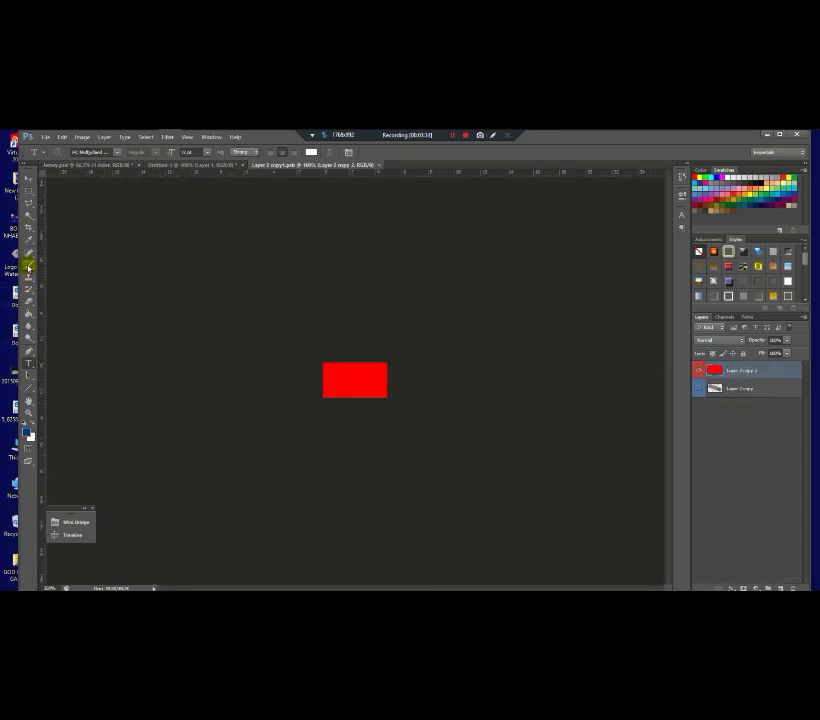
key(b)
mouse_move(356, 362)
mouse_down()
mouse_move(398, 382)
mouse_move(224, 365)
mouse_up()
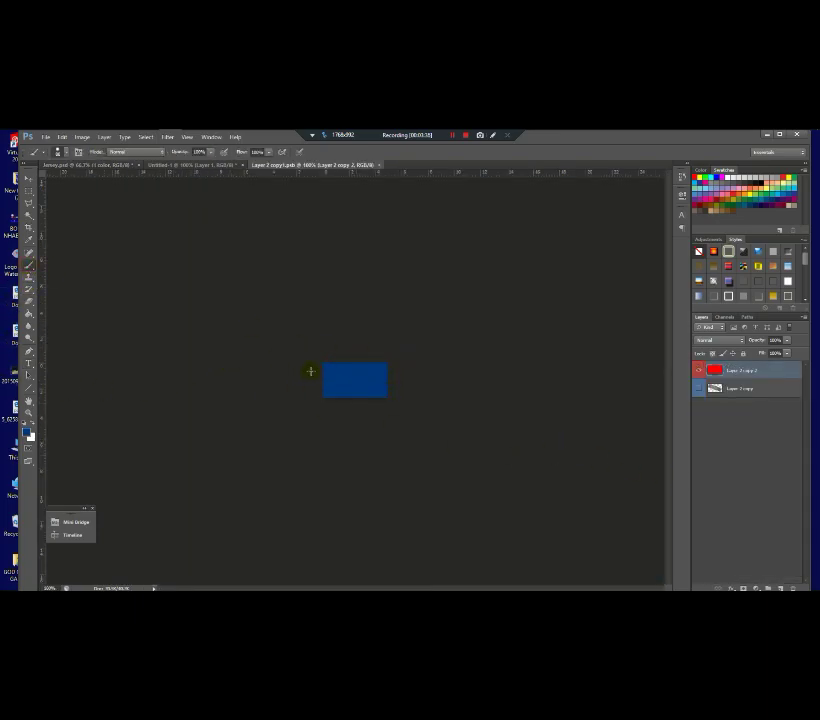
click(379, 166)
click(372, 308)
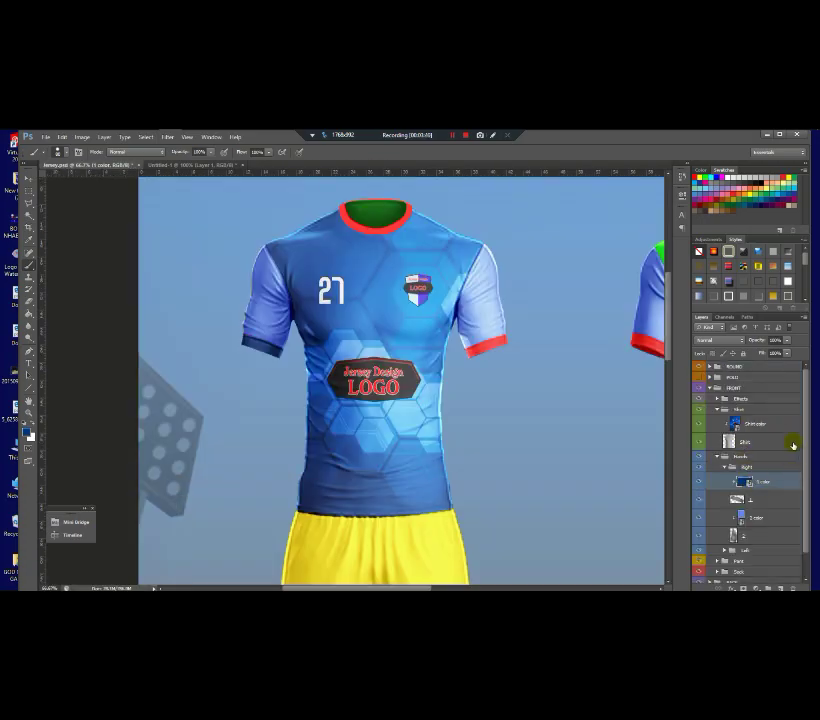
Open the right sleeve's 2 color smart object and paint Layer 1 with the lighter blue sampled from the Untitled-1 swatch document.
click(743, 521)
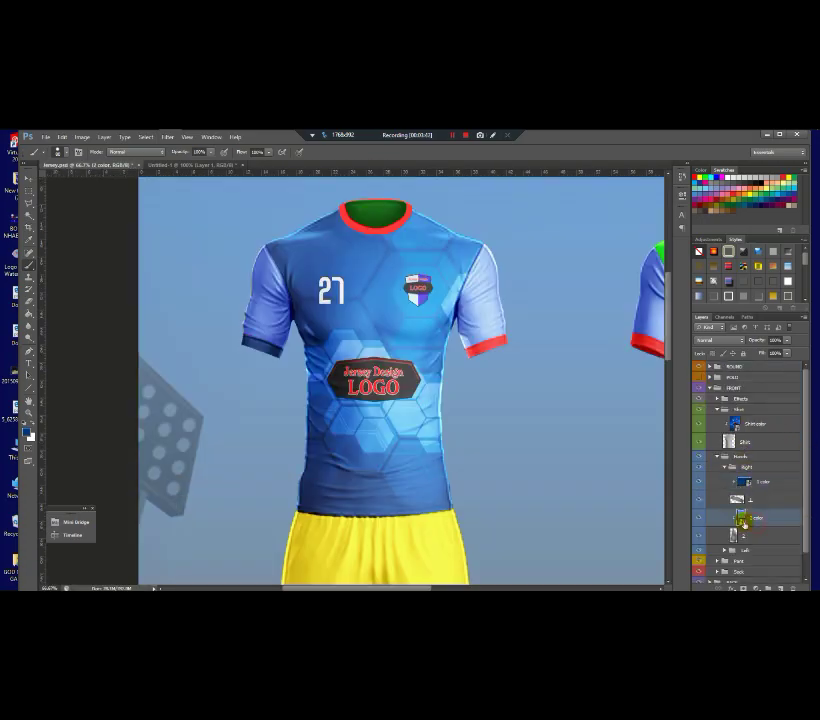
double_click(743, 521)
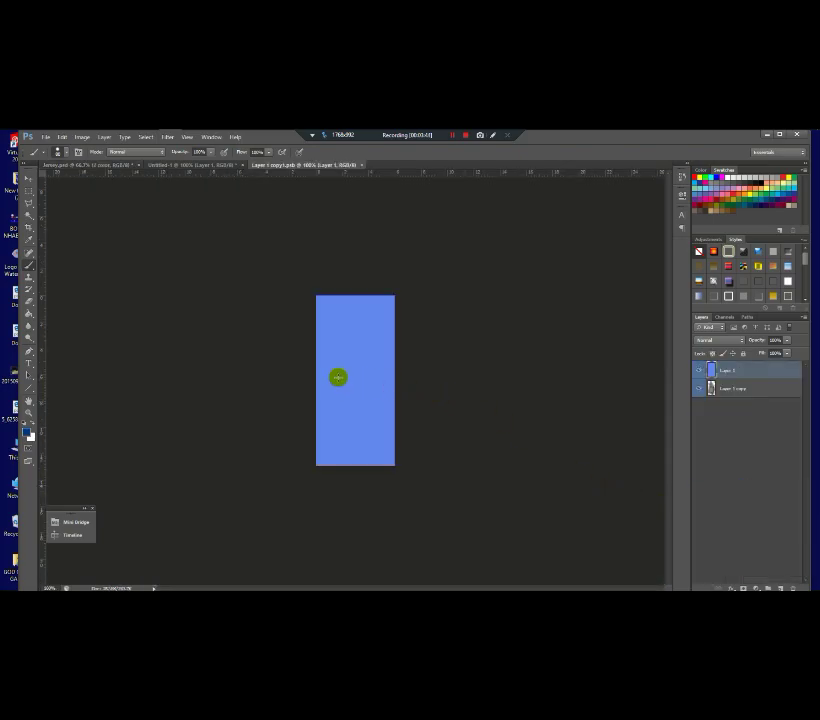
click(210, 166)
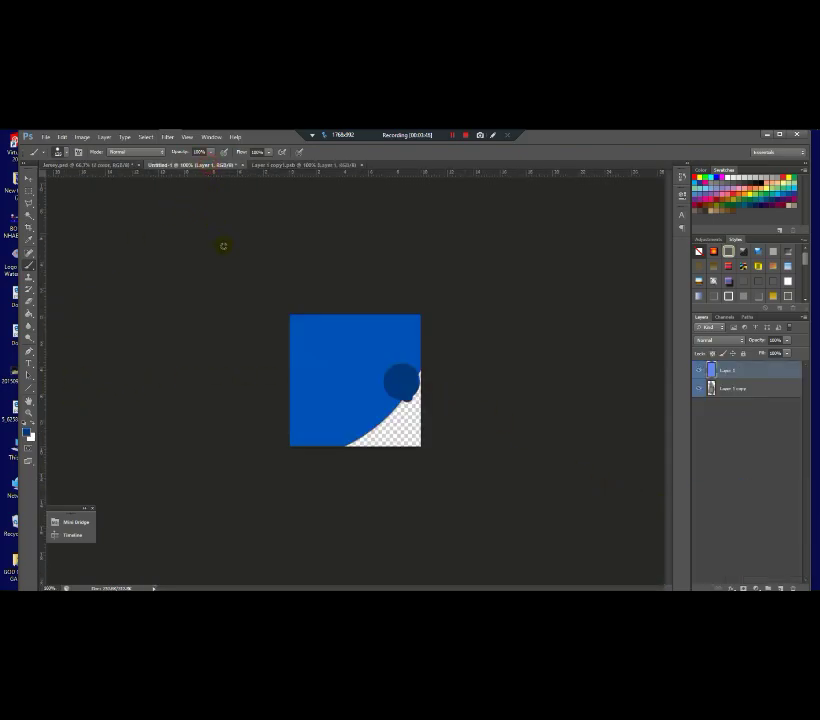
click(293, 164)
mouse_move(311, 308)
mouse_down()
mouse_move(358, 389)
mouse_move(357, 241)
mouse_move(393, 322)
mouse_move(415, 344)
mouse_up()
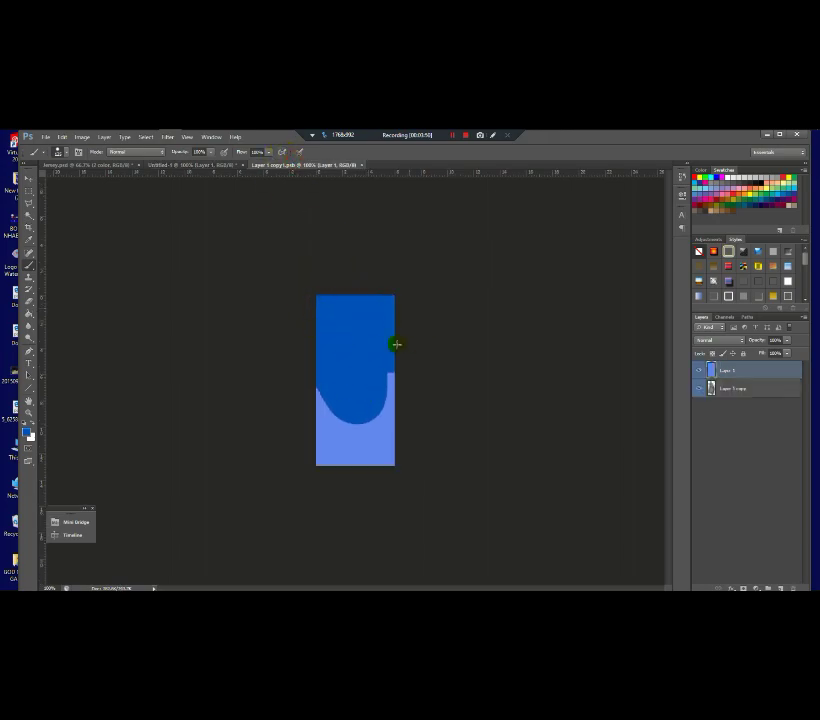
click(315, 441)
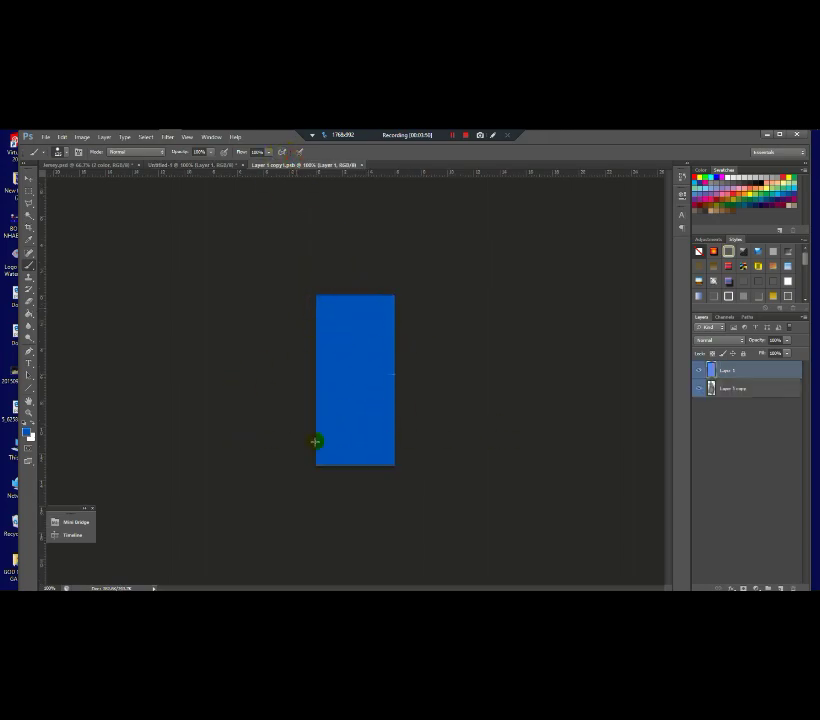
Place the blue hexagon background image from the YOUTUBE folder into the right sleeve's 2 color artwork.
click(185, 167)
mouse_move(171, 140)
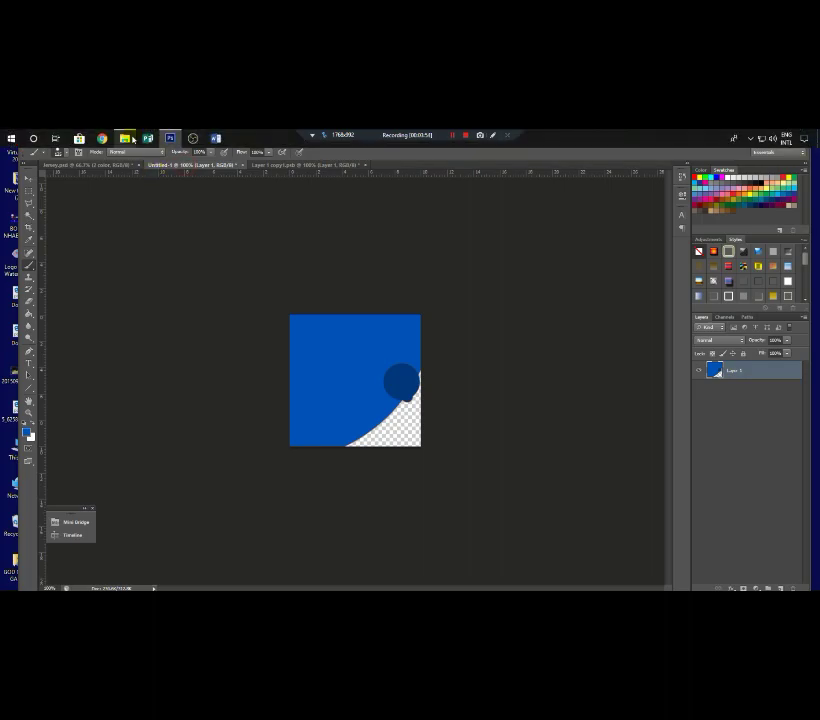
click(124, 138)
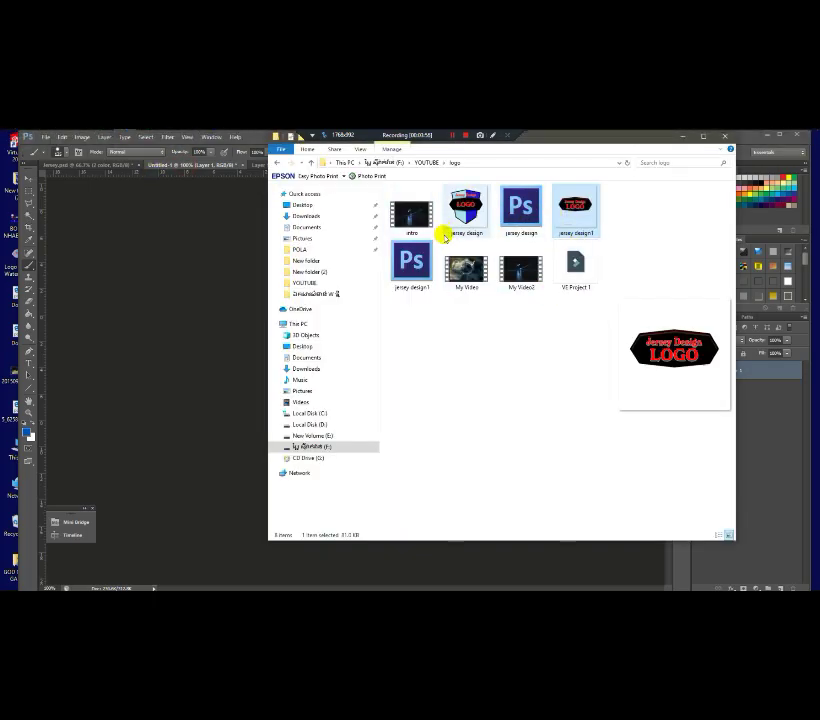
key(BackSpace)
double_click(518, 212)
drag(556, 265, 344, 302)
Enlarge the placed hexagon image to about 34%, then reposition and rotate it so it covers the right sleeve artwork.
drag(371, 380, 553, 583)
drag(348, 416, 213, 412)
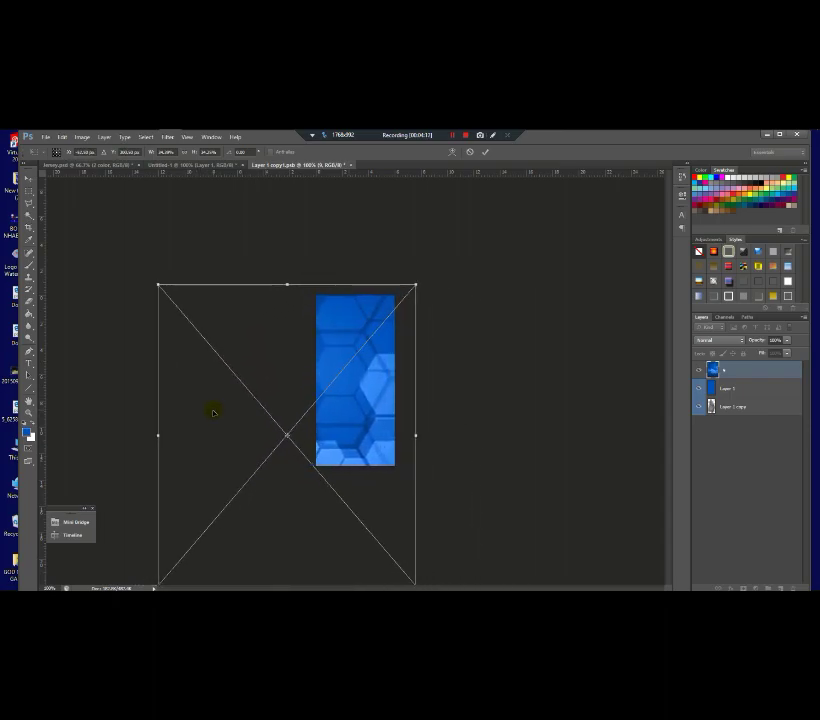
mouse_move(523, 293)
mouse_down()
mouse_move(586, 335)
mouse_move(507, 366)
mouse_move(384, 335)
mouse_move(393, 340)
mouse_up()
key(Return)
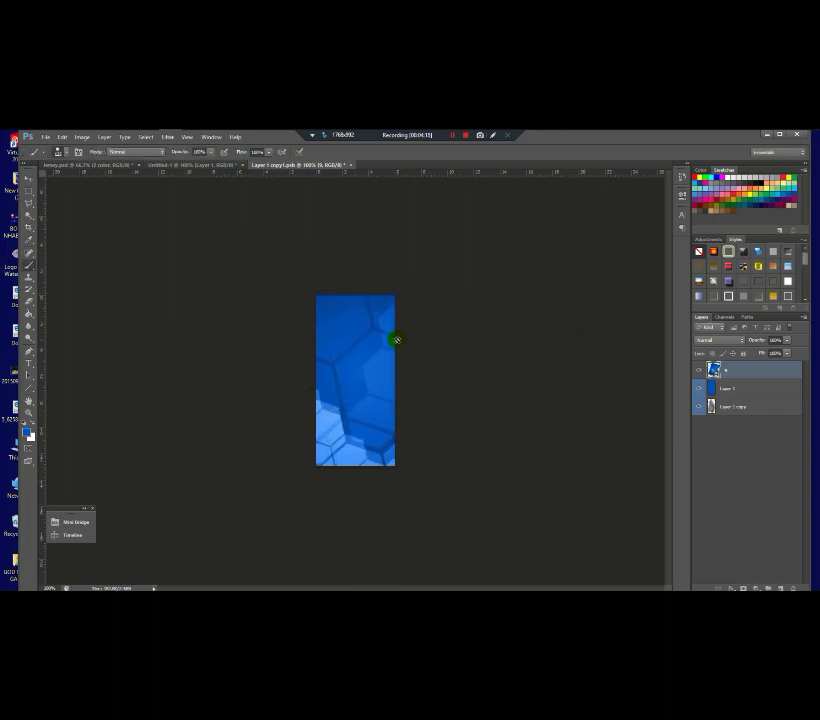
Save and close the right sleeve's 2 color smart object, and inspect the hexagon pattern on the mockup's sleeve.
key(ctrl+minus)
key(ctrl+plus)
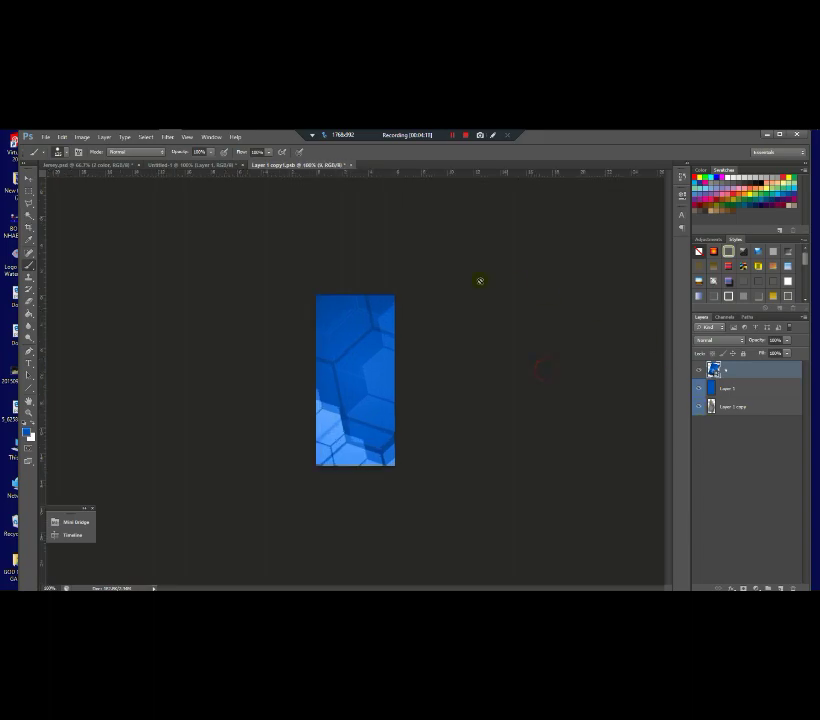
click(352, 168)
click(385, 308)
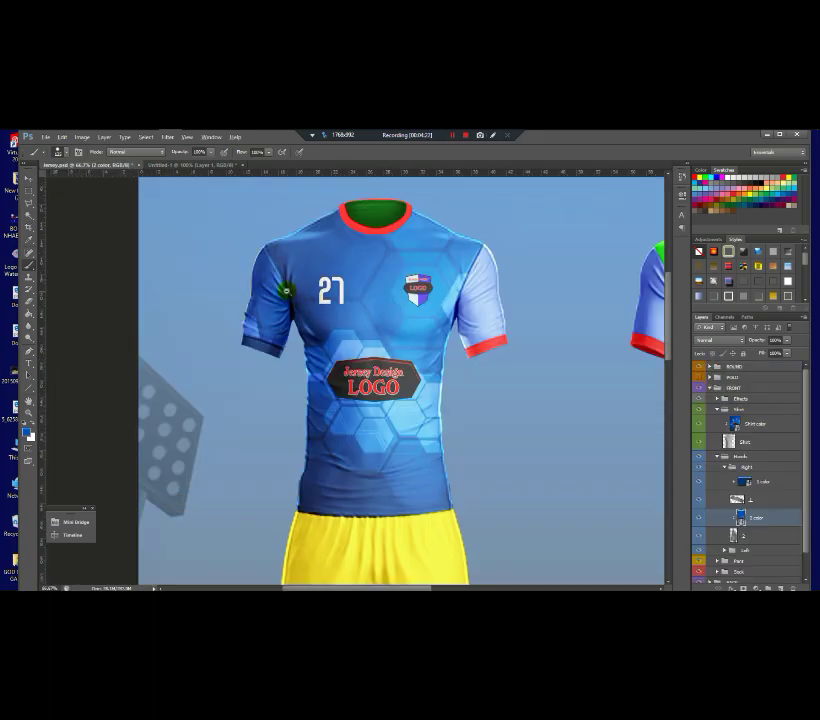
scroll(257, 264, up, 2)
scroll(293, 369, down, 1)
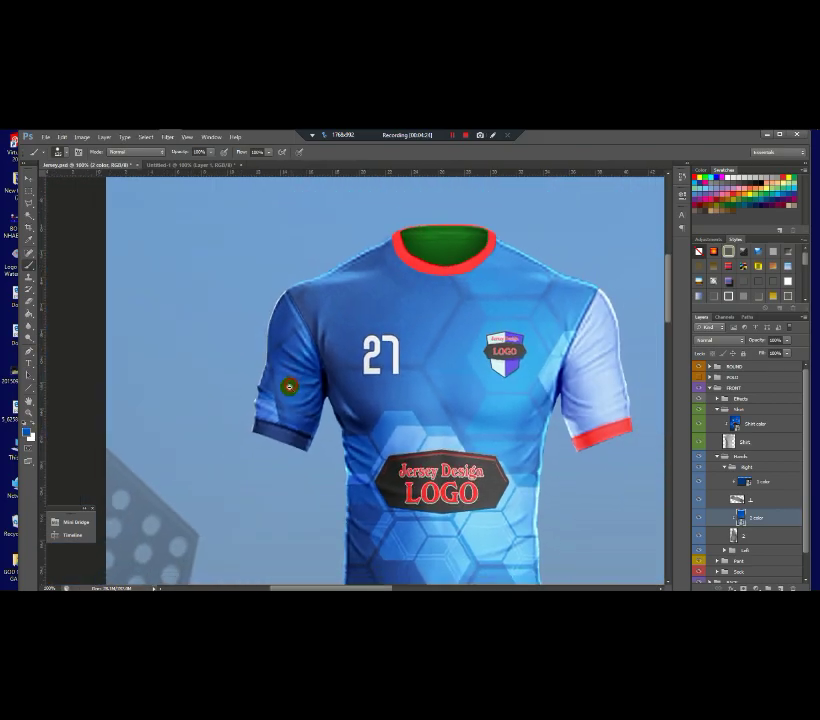
scroll(289, 385, down, 1)
scroll(270, 362, up, 3)
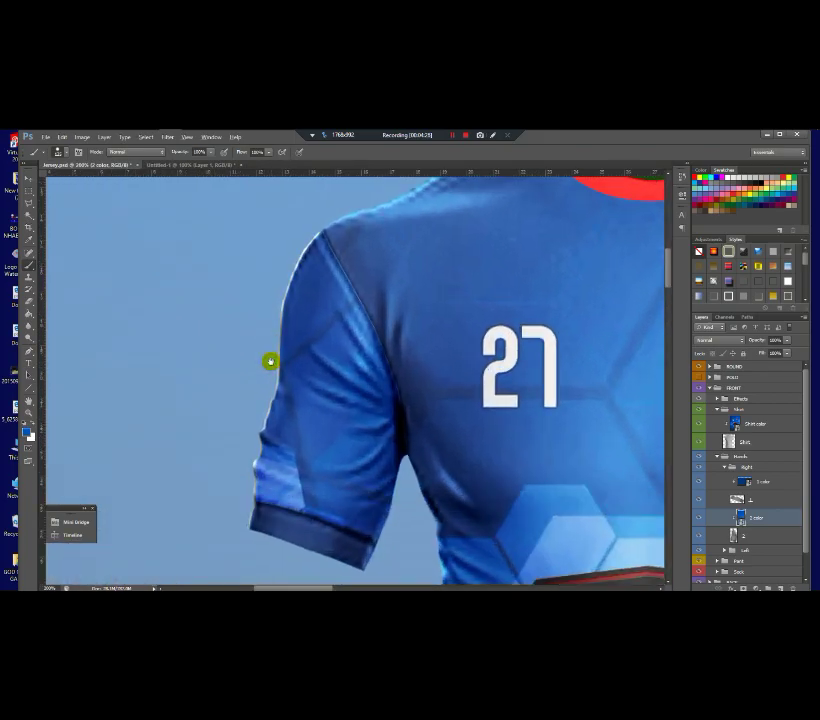
scroll(271, 361, down, 3)
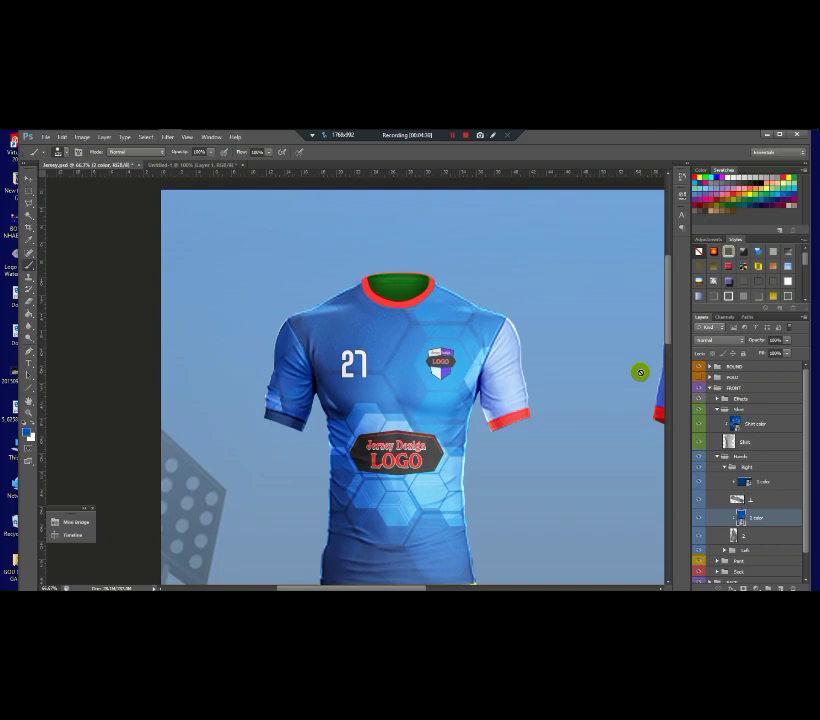
Paint the Left group's 1 color smart object with the sampled dark blue to recolour the cuff, and save and close it.
drag(808, 461, 805, 527)
click(724, 524)
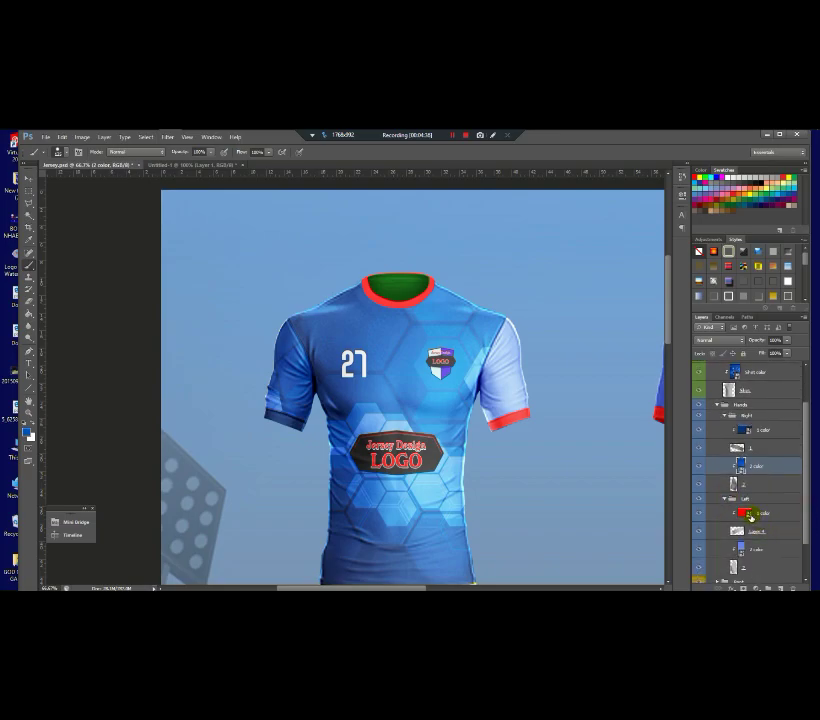
click(199, 167)
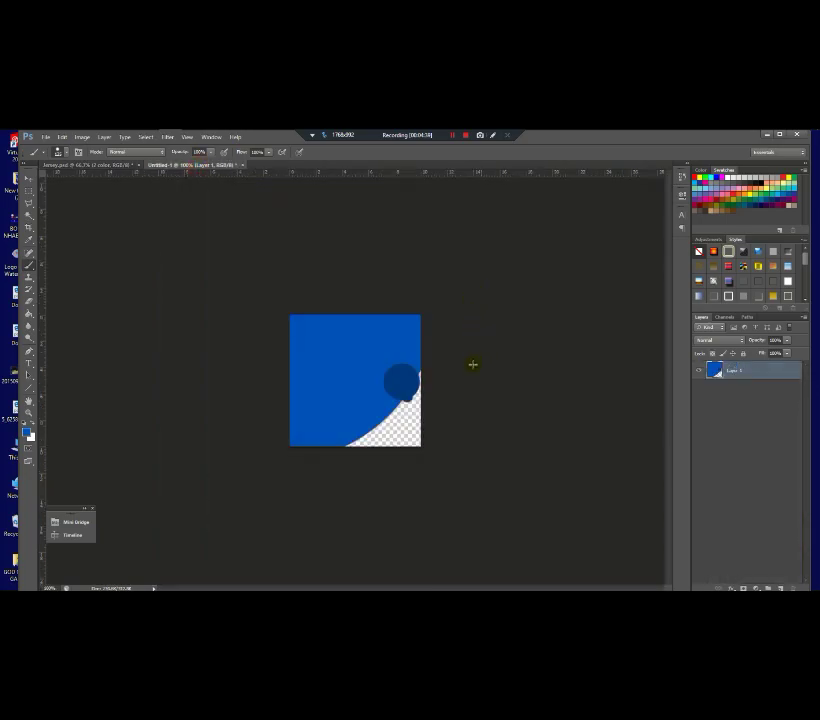
click(104, 166)
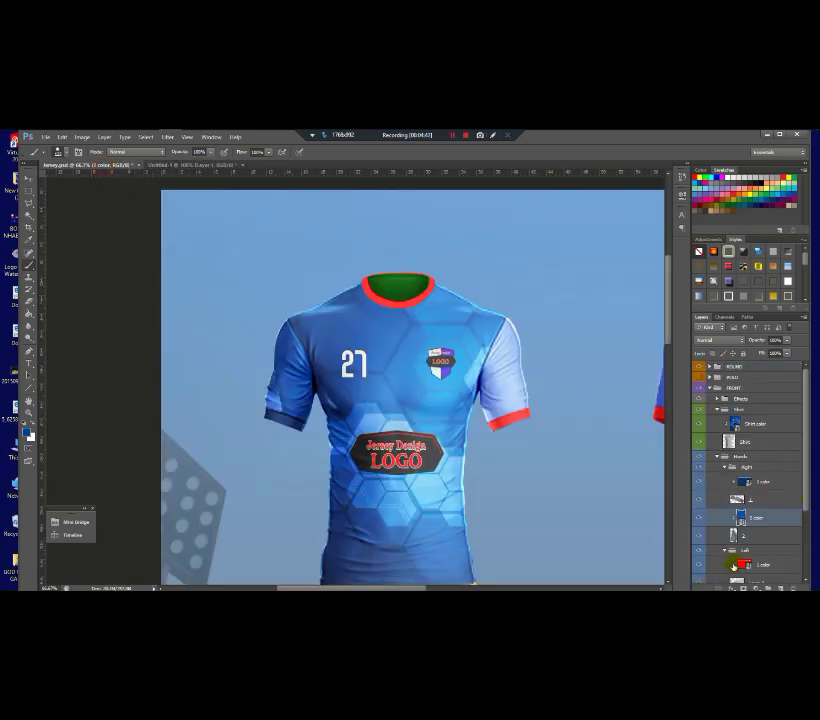
double_click(746, 565)
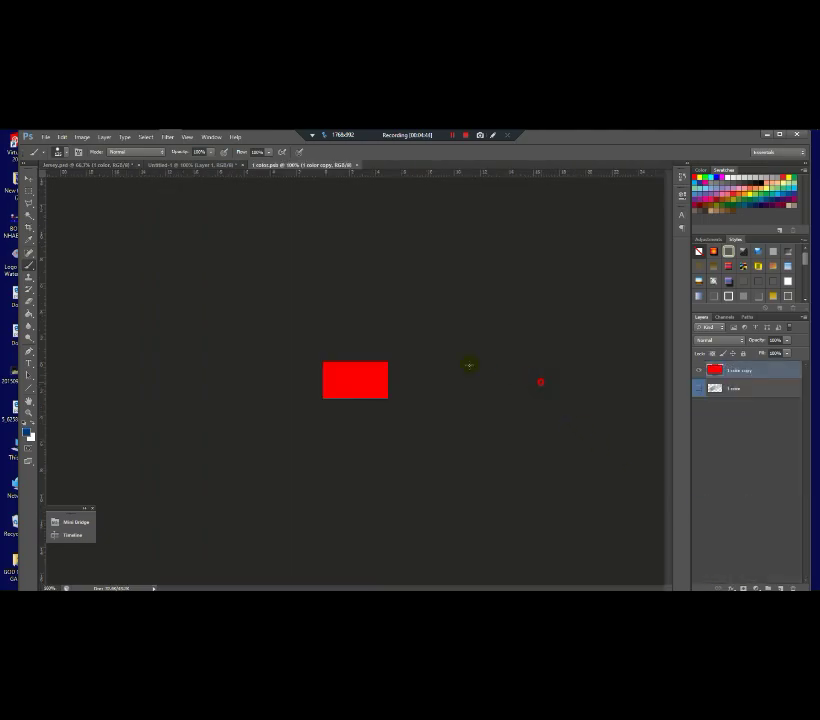
drag(252, 347, 430, 387)
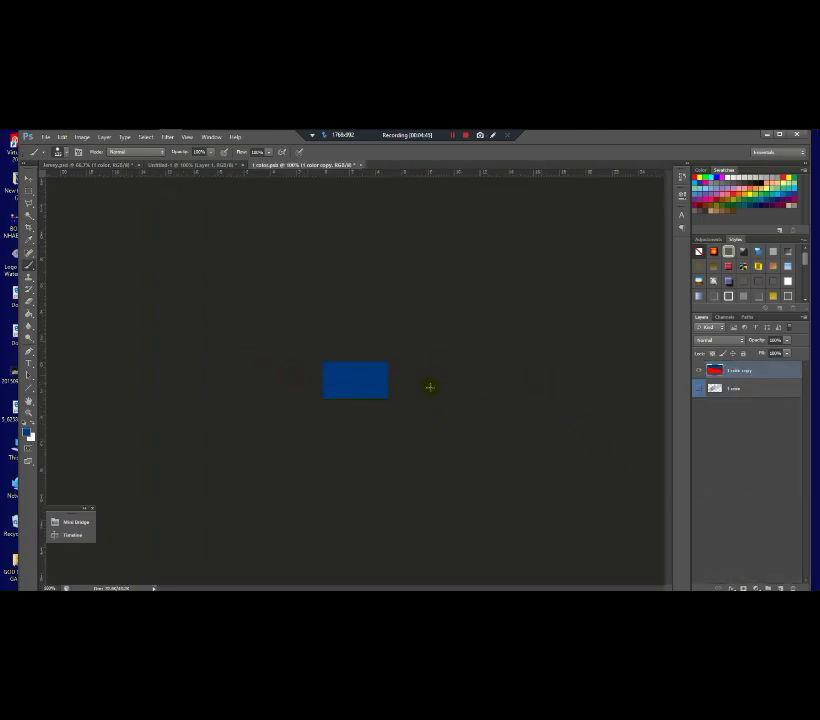
click(358, 166)
click(377, 311)
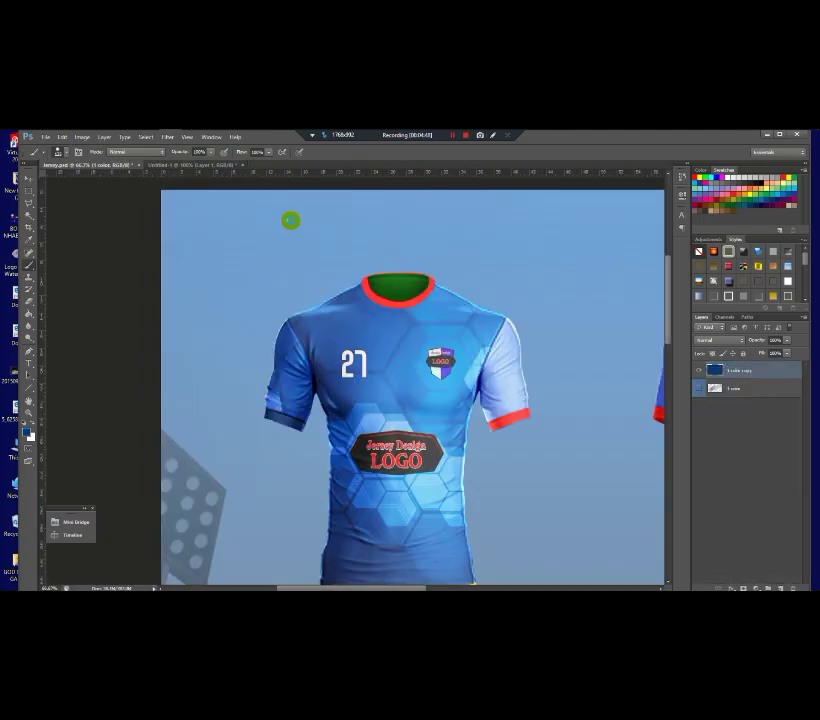
Open the left sleeve's 2 color smart object, place the blue hexagon image in it, and enlarge and position it over the artwork.
drag(810, 460, 802, 491)
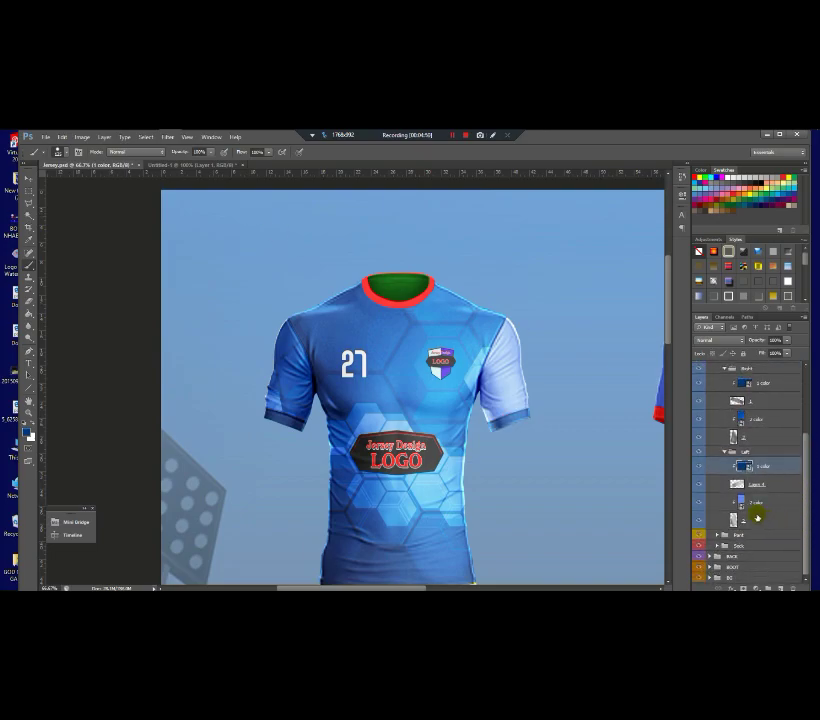
double_click(741, 507)
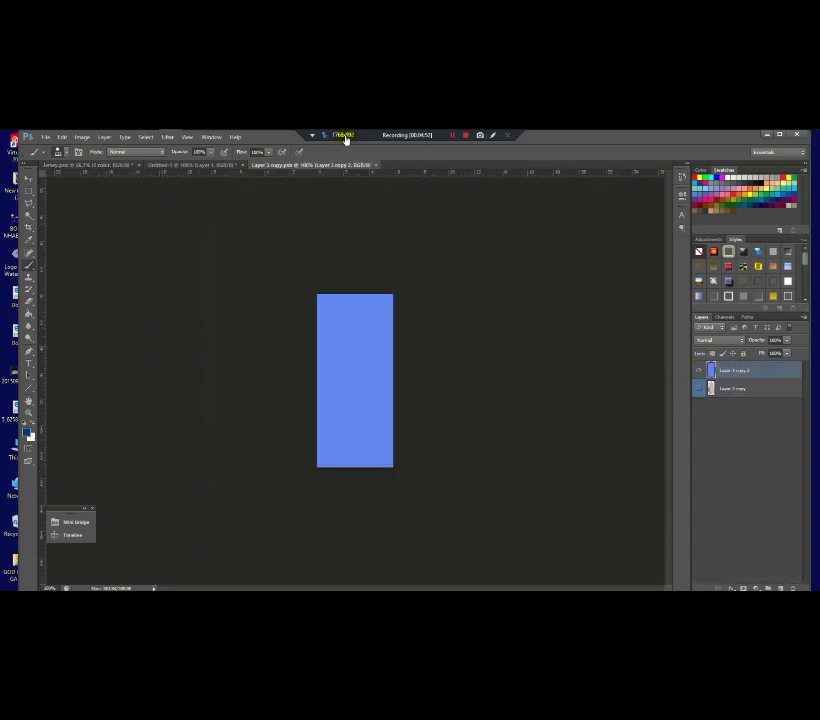
click(125, 138)
drag(563, 268, 353, 388)
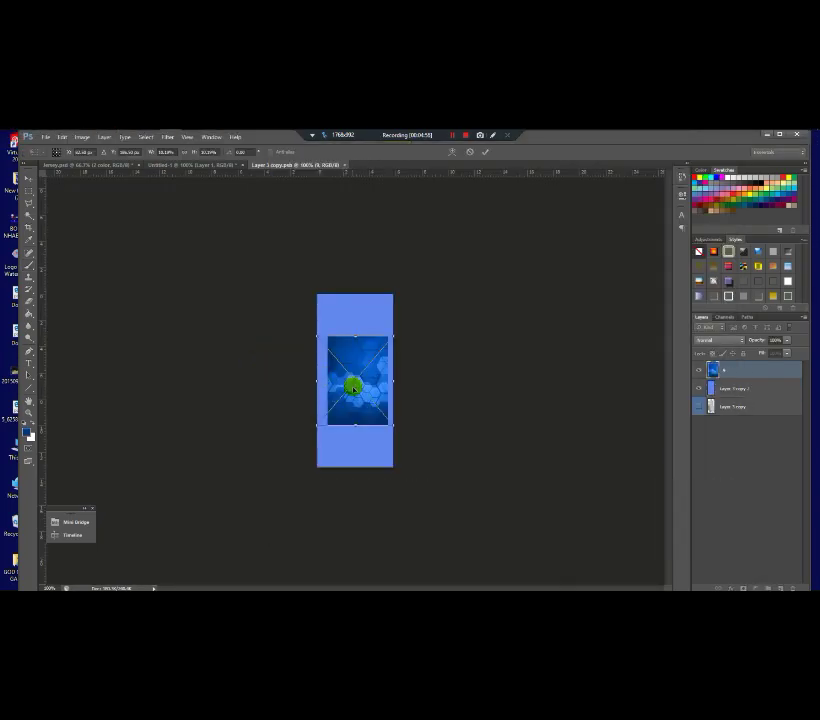
drag(393, 423, 518, 542)
drag(371, 437, 318, 449)
Rotate the left sleeve's hexagon image about -23°, enlarge it to about 32% by 33%, reposition it, and save and close the smart object.
drag(467, 347, 459, 212)
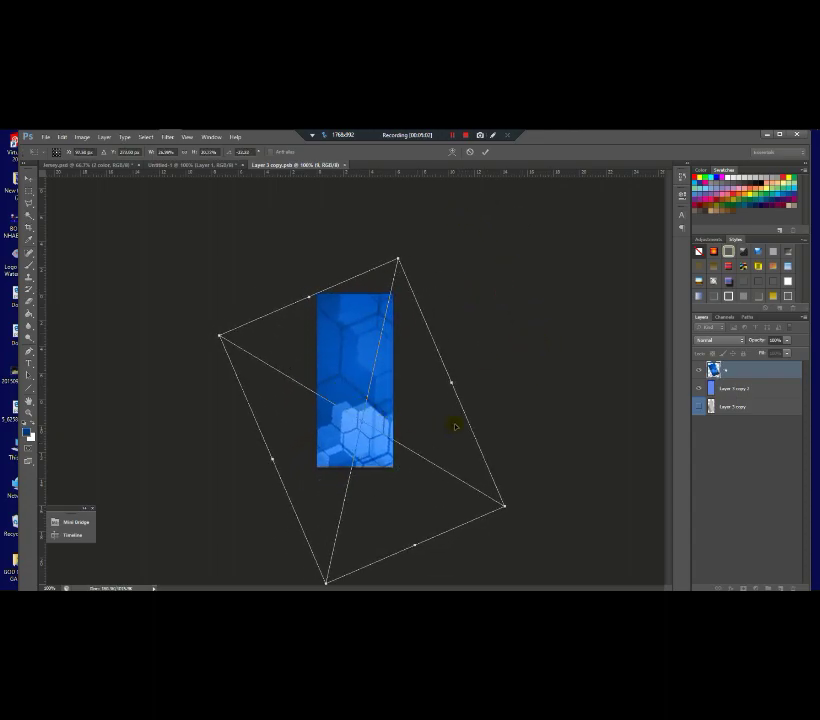
drag(455, 383, 494, 453)
drag(523, 494, 551, 509)
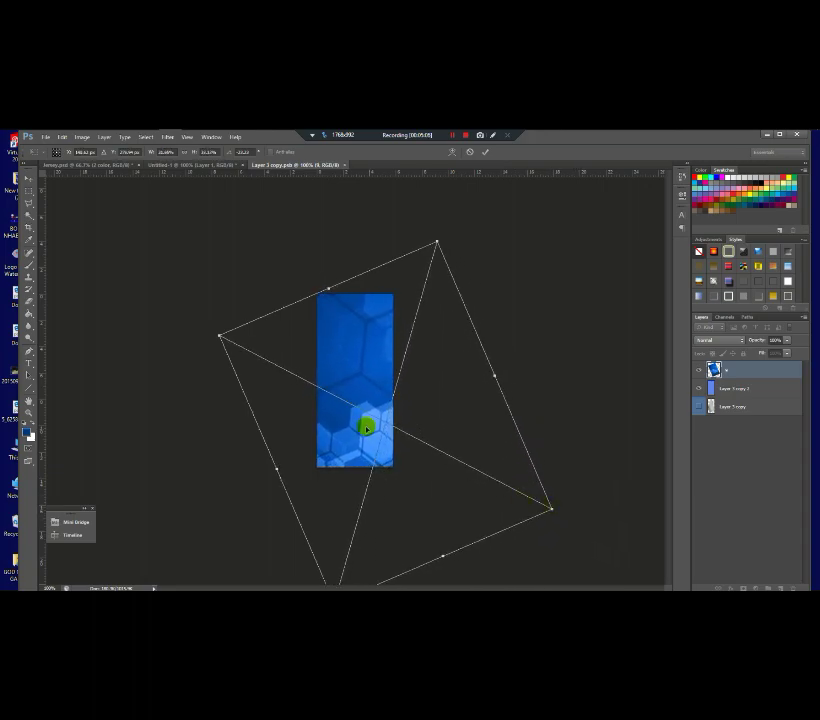
drag(358, 426, 362, 429)
key(Return)
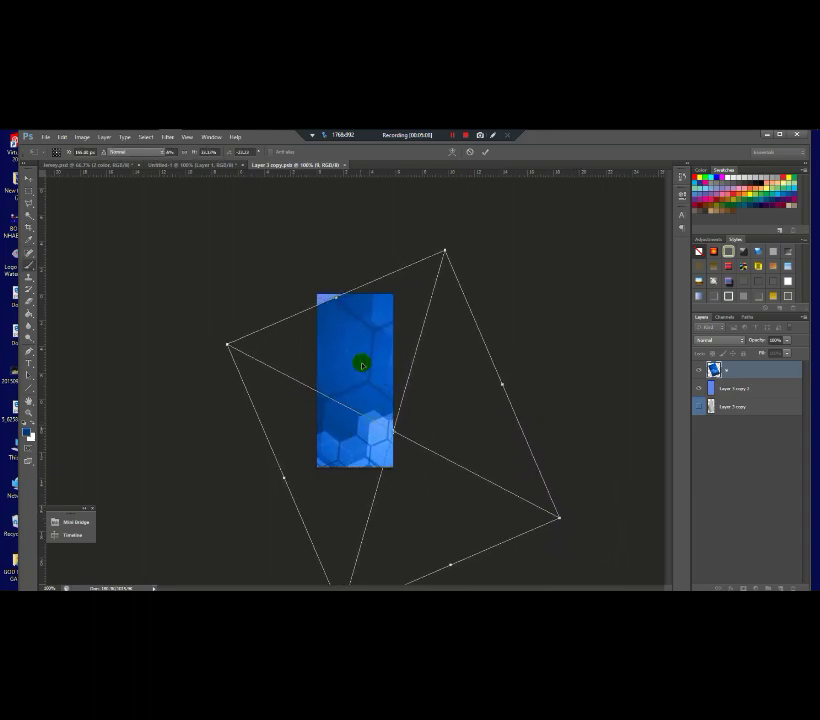
click(348, 165)
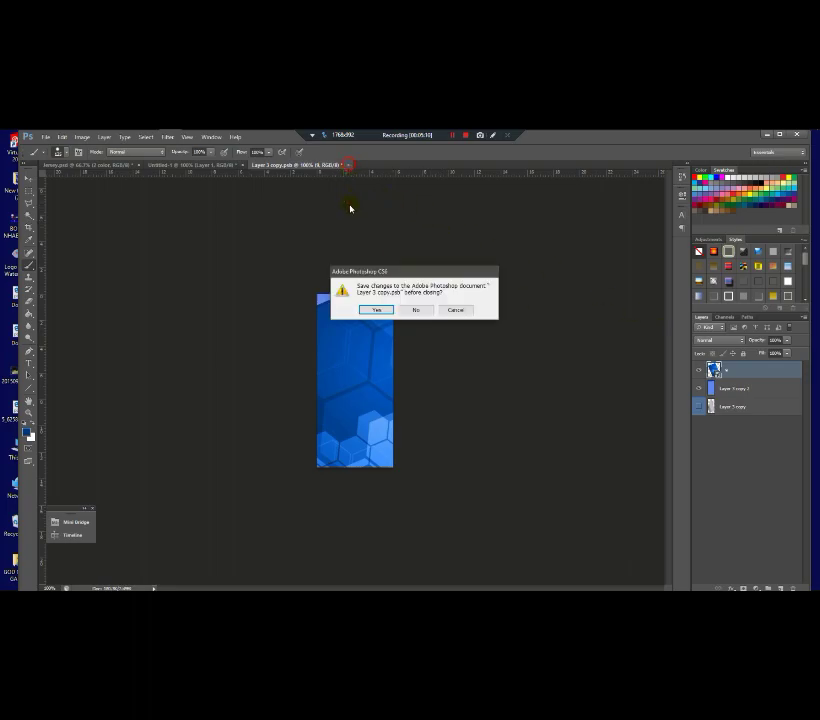
click(377, 311)
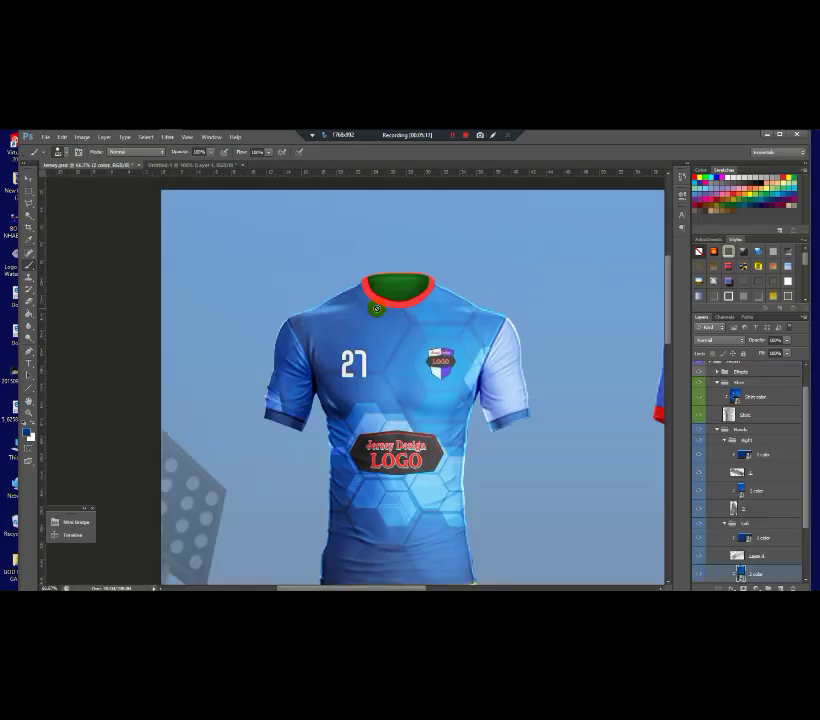
Examine the full jersey mockup and the left sleeve's hexagon pattern at different magnifications.
scroll(435, 350, down, 1)
scroll(527, 350, down, 1)
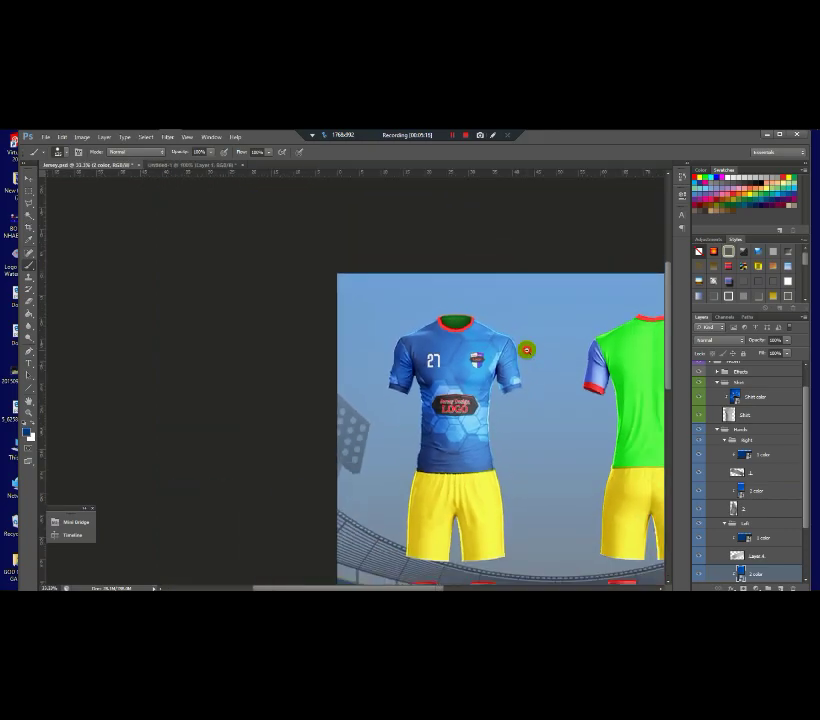
scroll(357, 289, down, 1)
scroll(262, 240, up, 3)
scroll(265, 234, down, 4)
scroll(308, 216, up, 1)
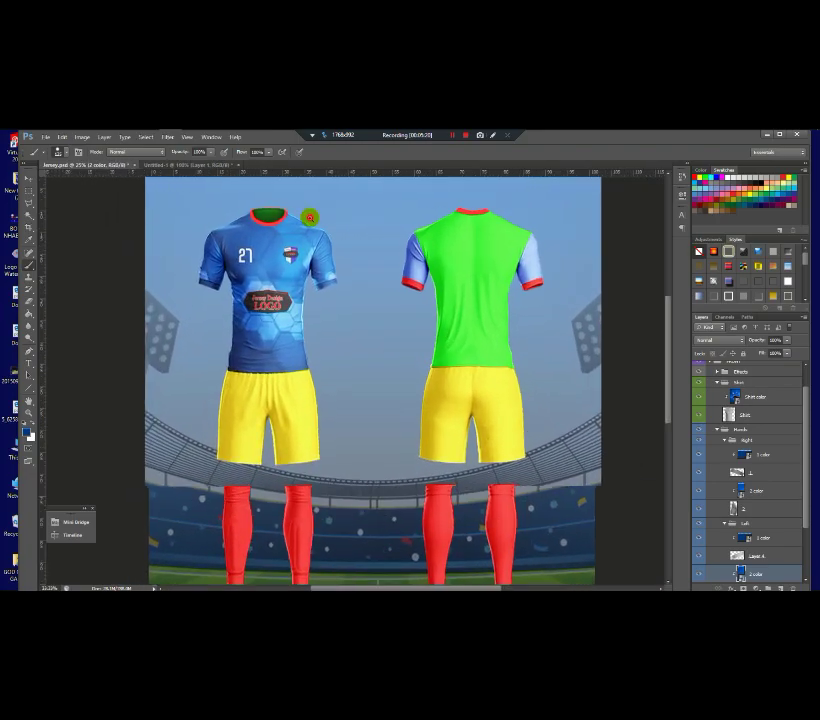
scroll(310, 217, up, 3)
scroll(353, 311, down, 1)
scroll(354, 312, up, 1)
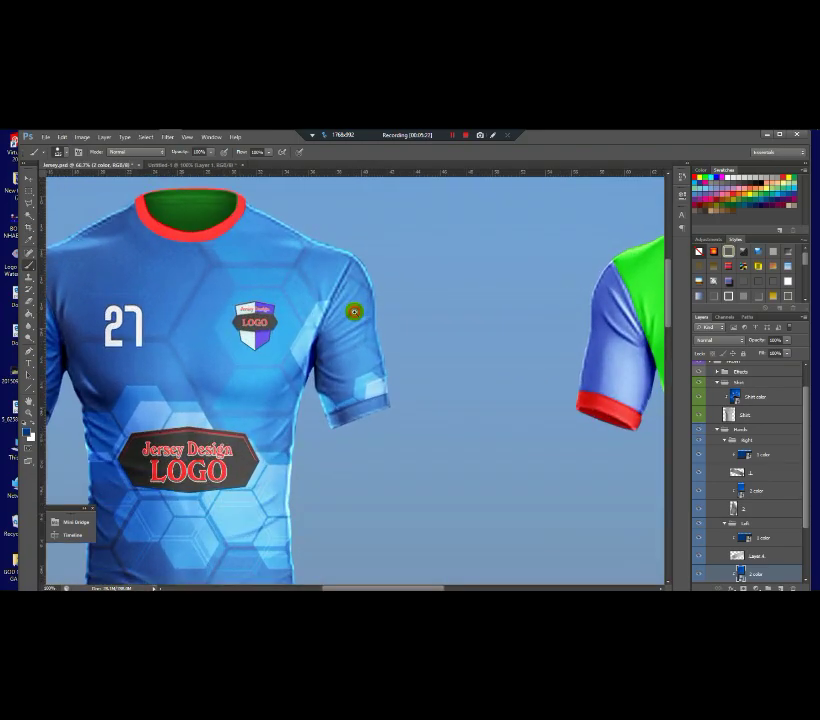
scroll(354, 312, up, 2)
scroll(354, 312, down, 1)
scroll(354, 312, down, 1)
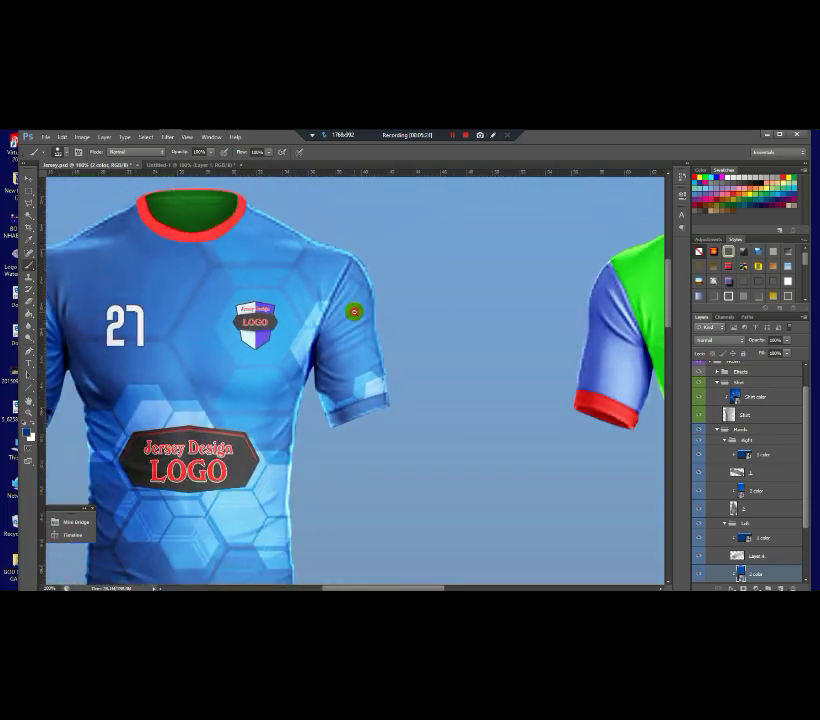
scroll(354, 312, down, 3)
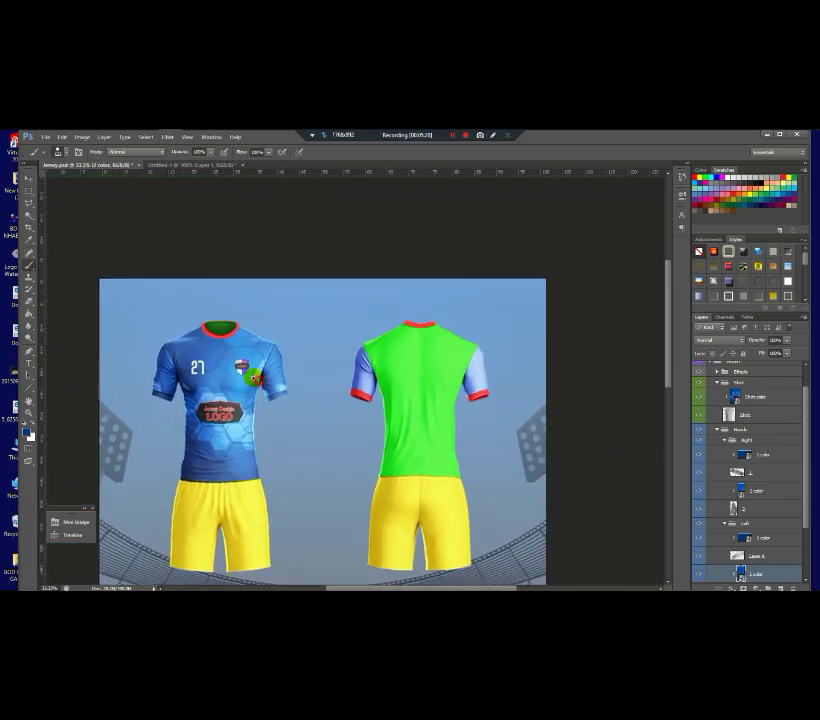
scroll(256, 378, up, 1)
scroll(205, 342, down, 1)
scroll(740, 388, up, 2)
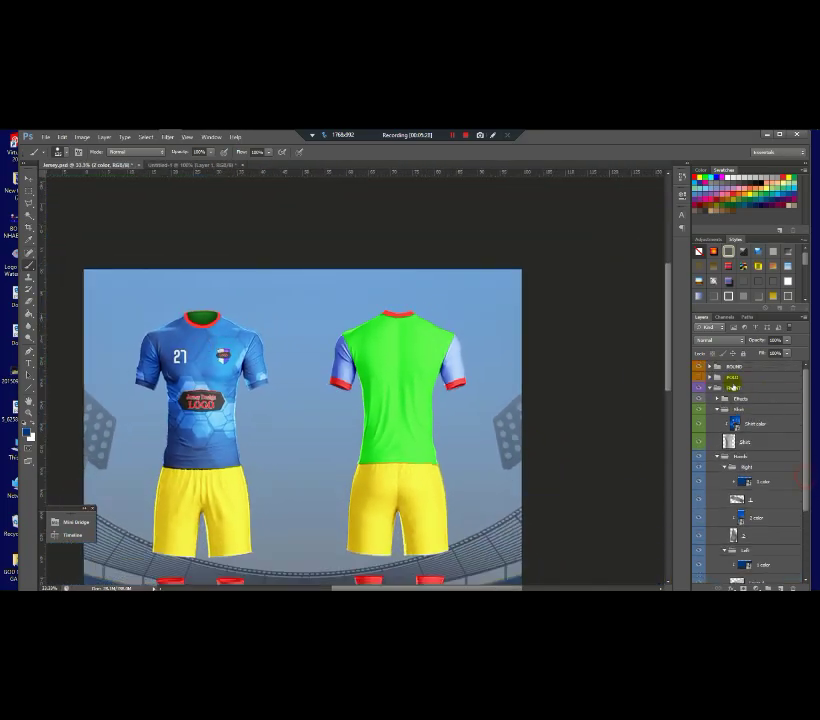
Expand the ROUND group and paint Layer 26, Layer 26 copy and Layer 28 dark blue to recolour the front, back and inner collar.
click(709, 367)
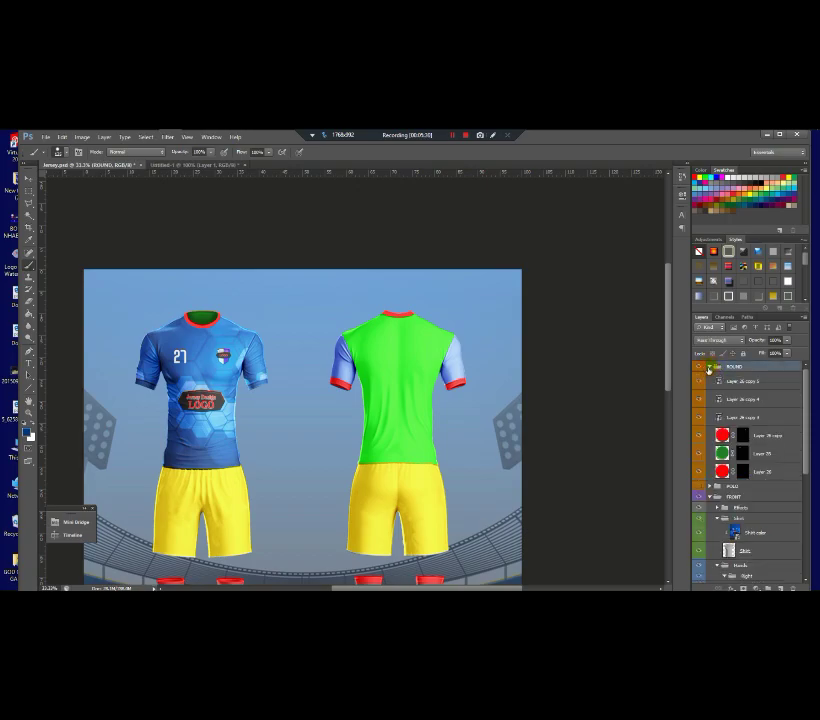
click(721, 471)
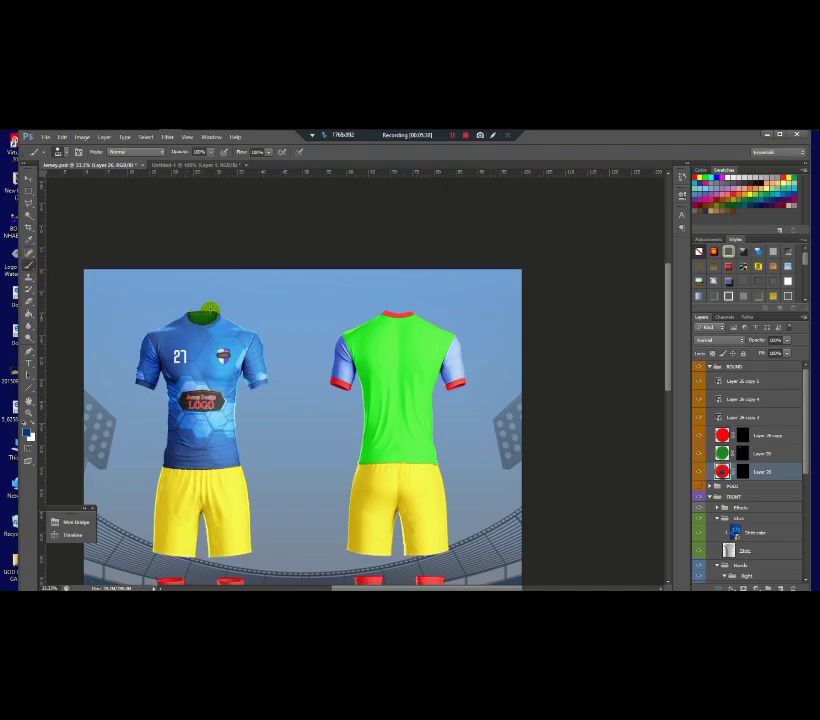
click(723, 439)
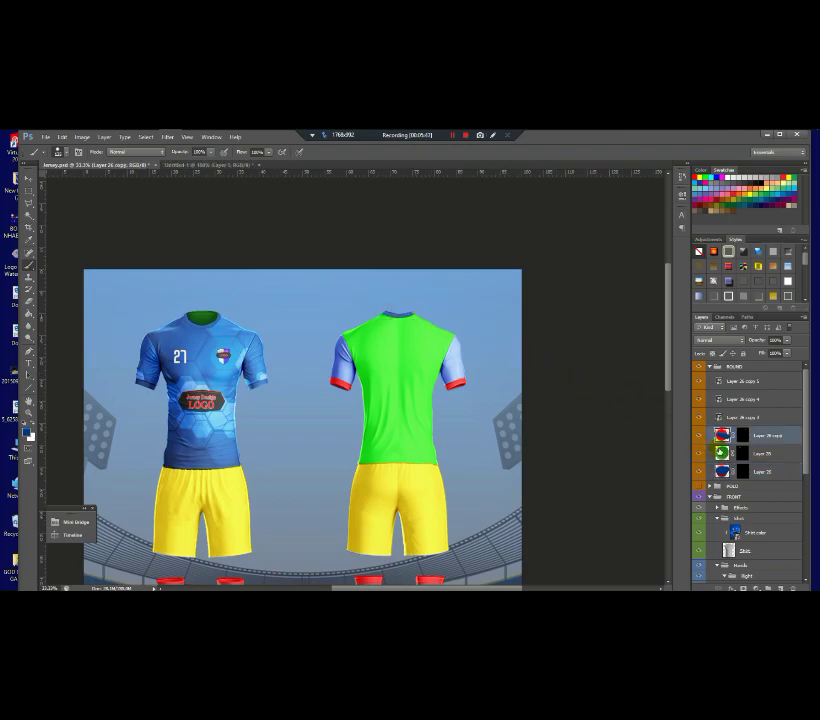
click(721, 452)
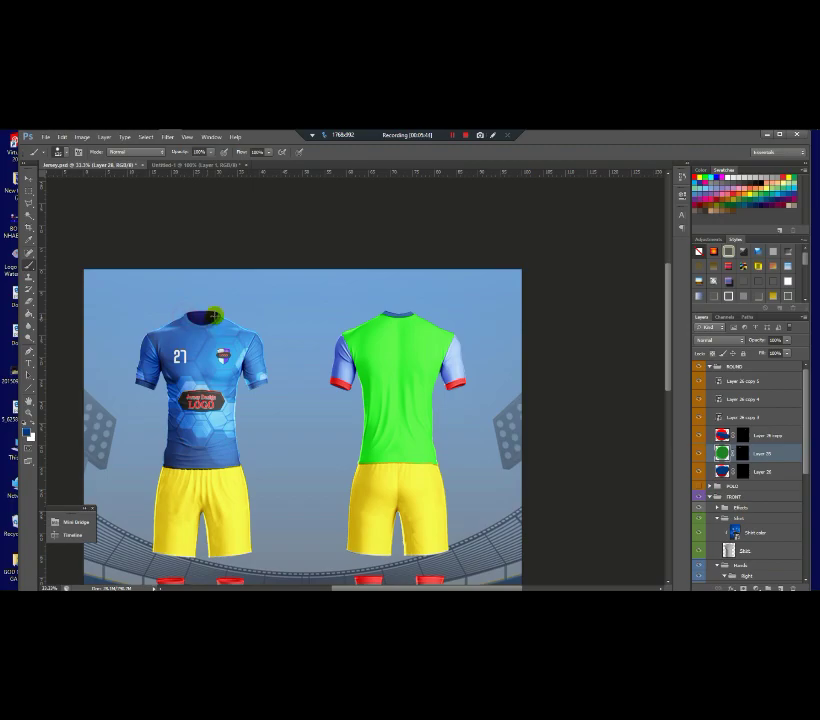
Examine the recoloured collar on the full mockup at different magnifications and check the Untitled-1 document.
scroll(220, 359, down, 3)
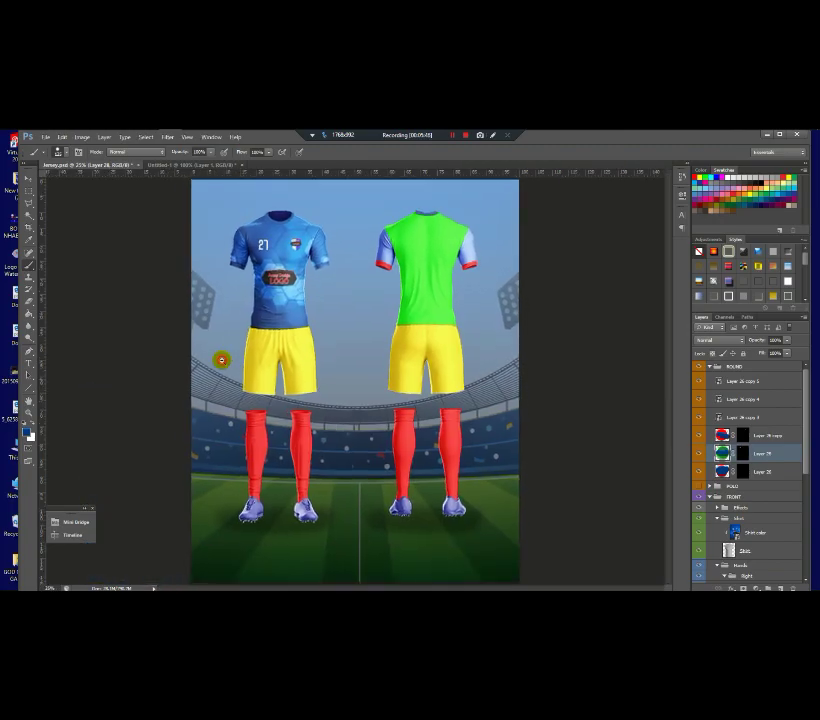
scroll(232, 331, up, 5)
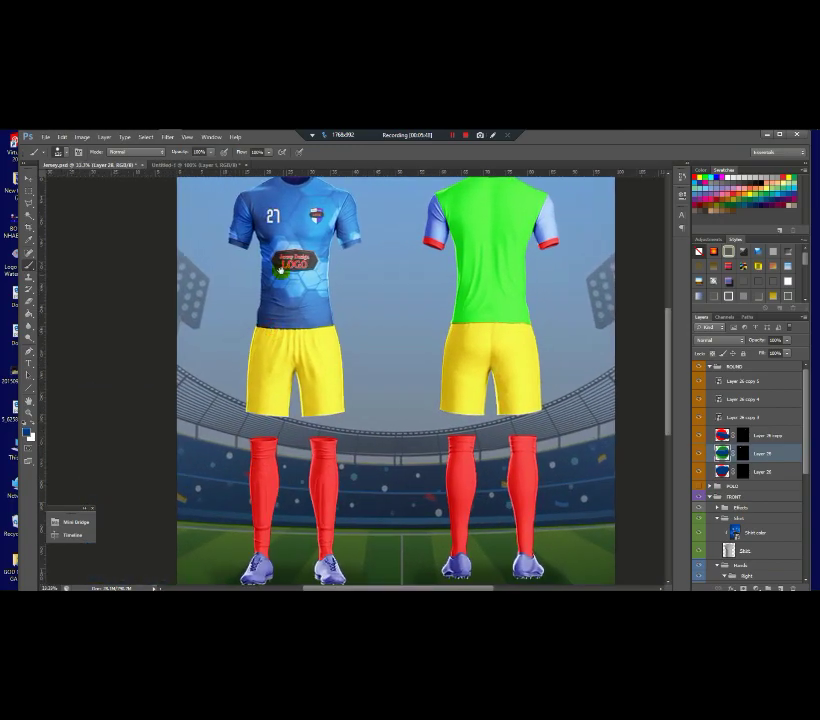
scroll(283, 272, down, 2)
scroll(290, 320, up, 4)
scroll(305, 410, down, 2)
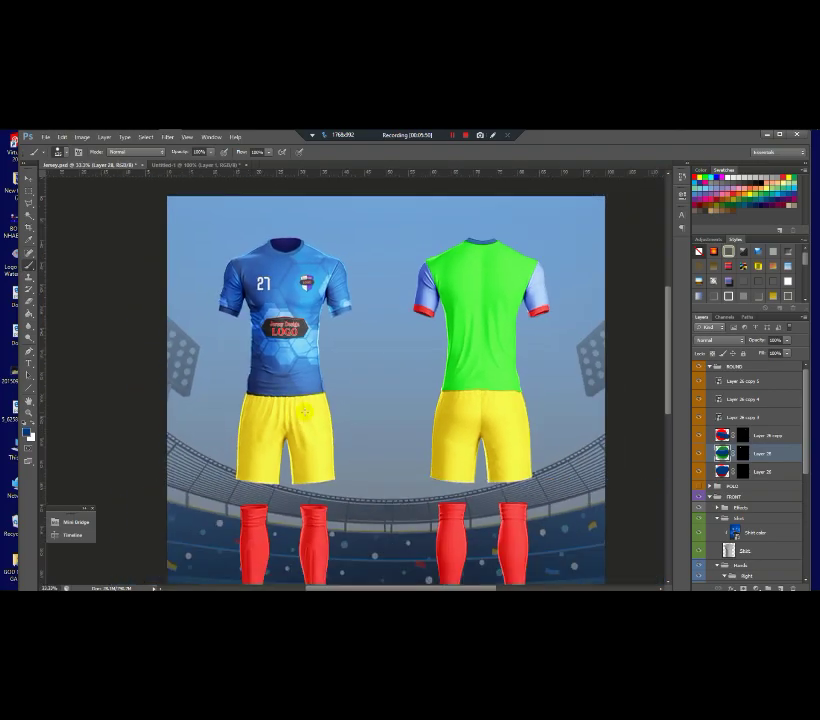
click(176, 166)
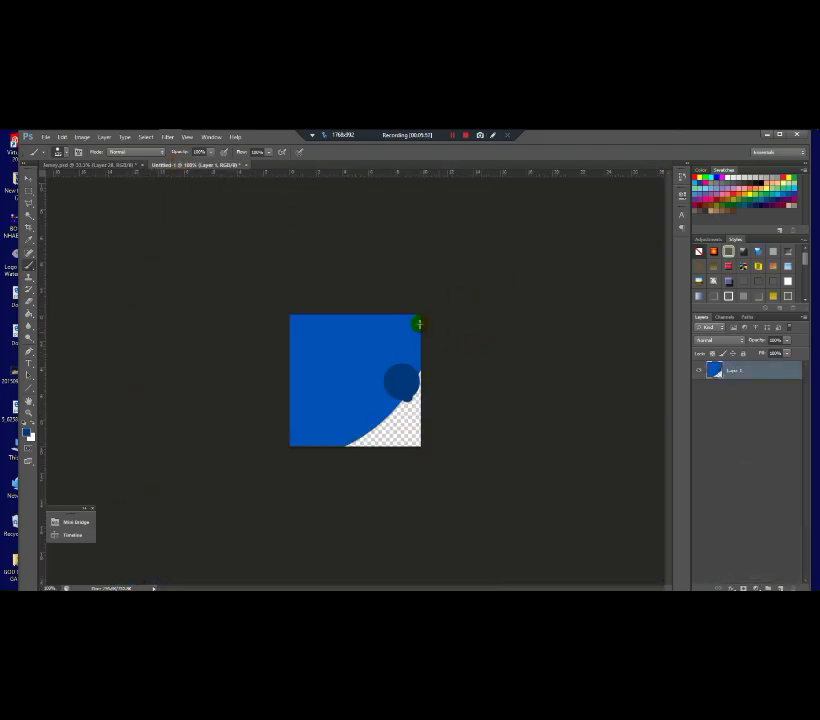
click(121, 166)
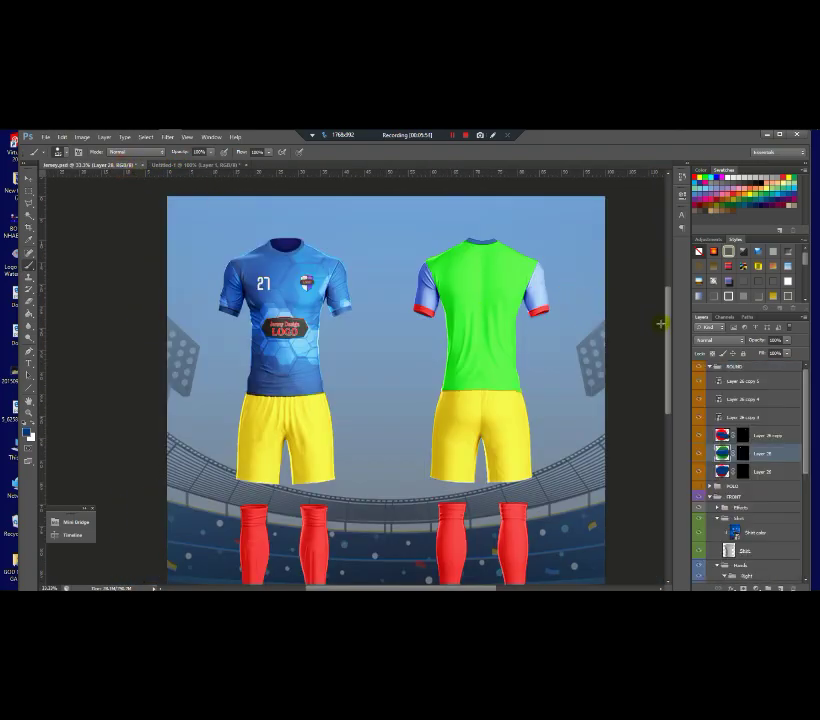
Open the front Pant group's Pant color smart object and paint its Pant copy 2 layer entirely dark blue.
drag(667, 323, 672, 358)
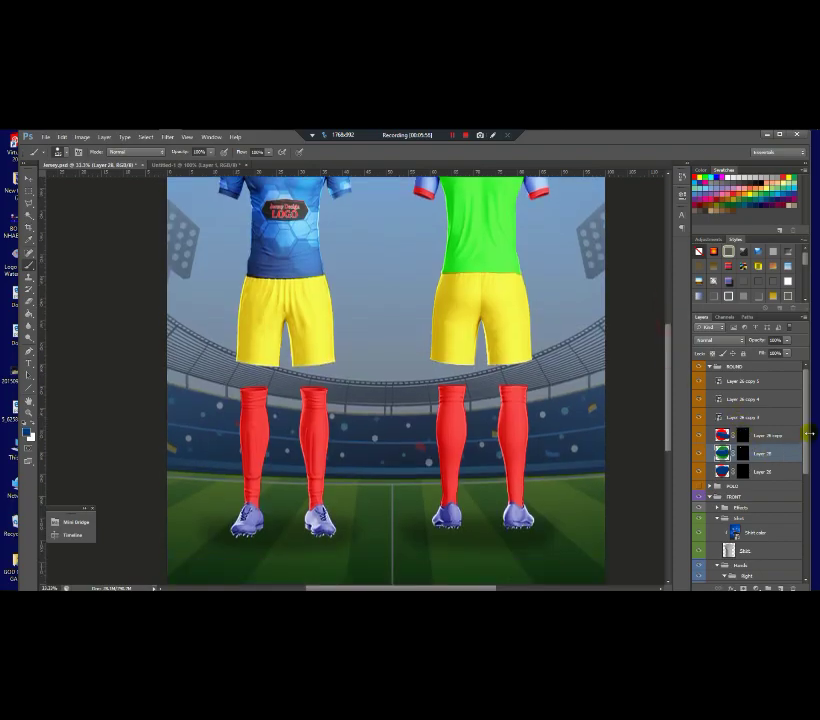
drag(808, 436, 813, 558)
click(741, 470)
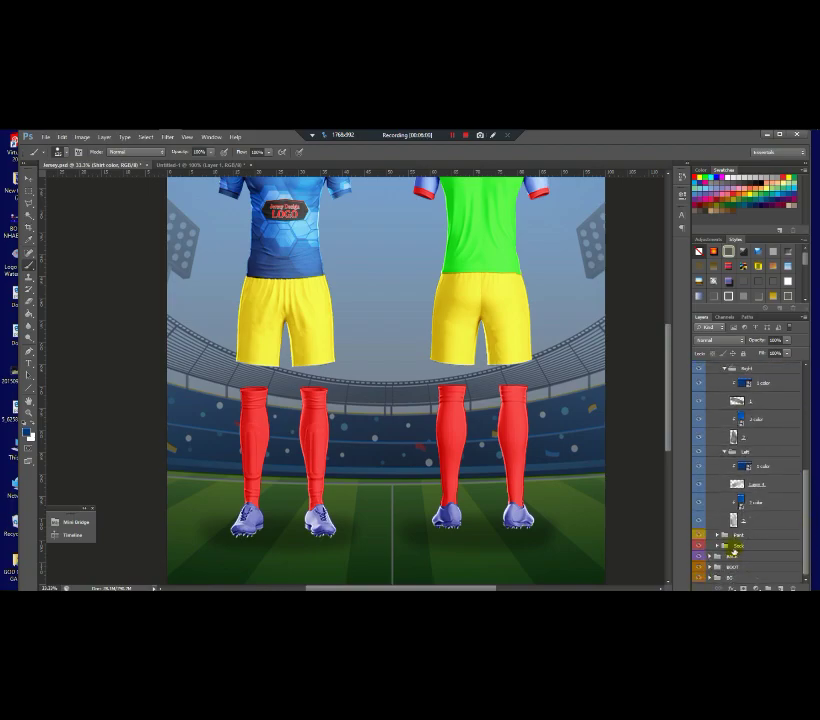
click(718, 536)
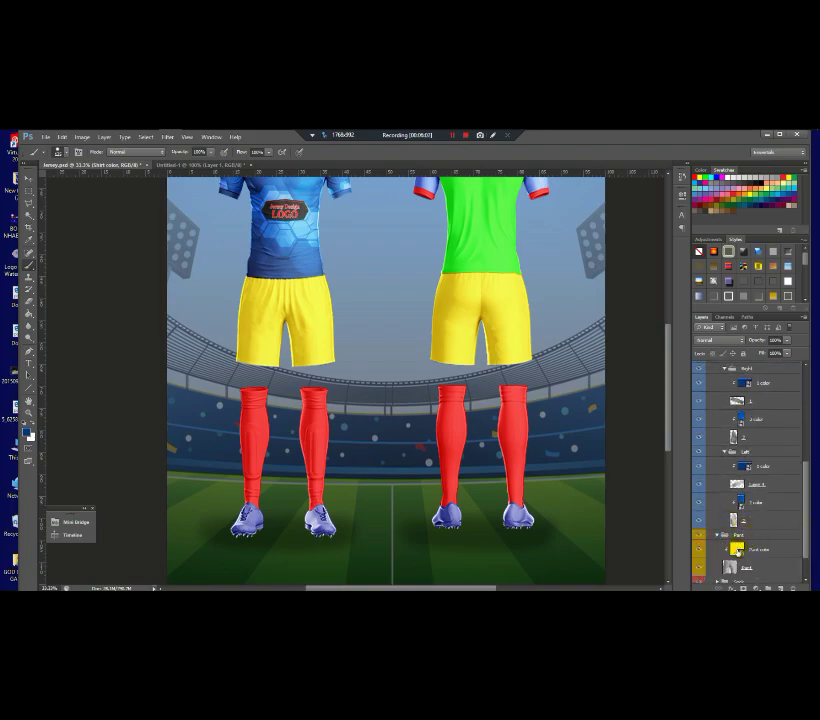
click(738, 550)
double_click(740, 552)
mouse_move(308, 298)
mouse_down()
mouse_move(183, 251)
mouse_move(542, 251)
mouse_move(291, 281)
mouse_move(556, 284)
mouse_move(160, 370)
mouse_move(372, 437)
mouse_move(142, 371)
mouse_up()
mouse_move(245, 420)
mouse_down()
mouse_move(212, 480)
mouse_move(558, 489)
mouse_move(357, 511)
mouse_move(210, 515)
mouse_up()
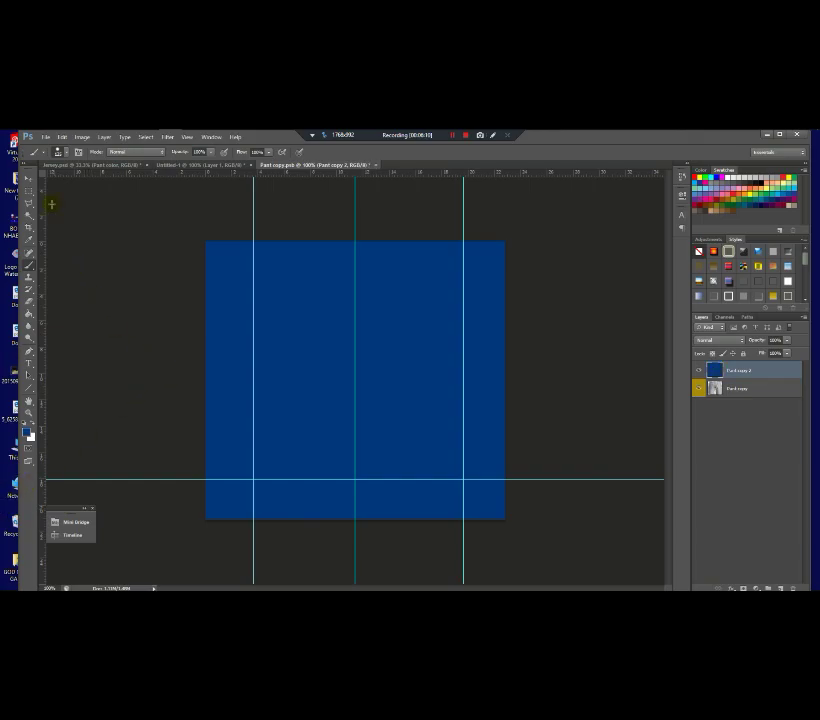
Place blue hexagon image 9 in the shorts smart object and position it over the canvas's right half.
click(27, 180)
mouse_move(152, 134)
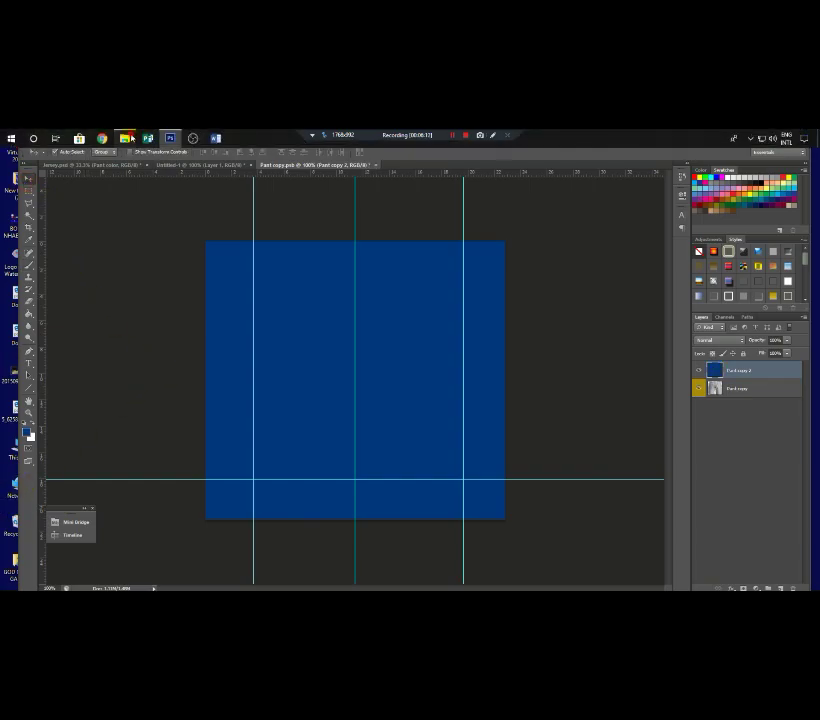
click(124, 138)
drag(578, 264, 225, 349)
drag(379, 370, 467, 368)
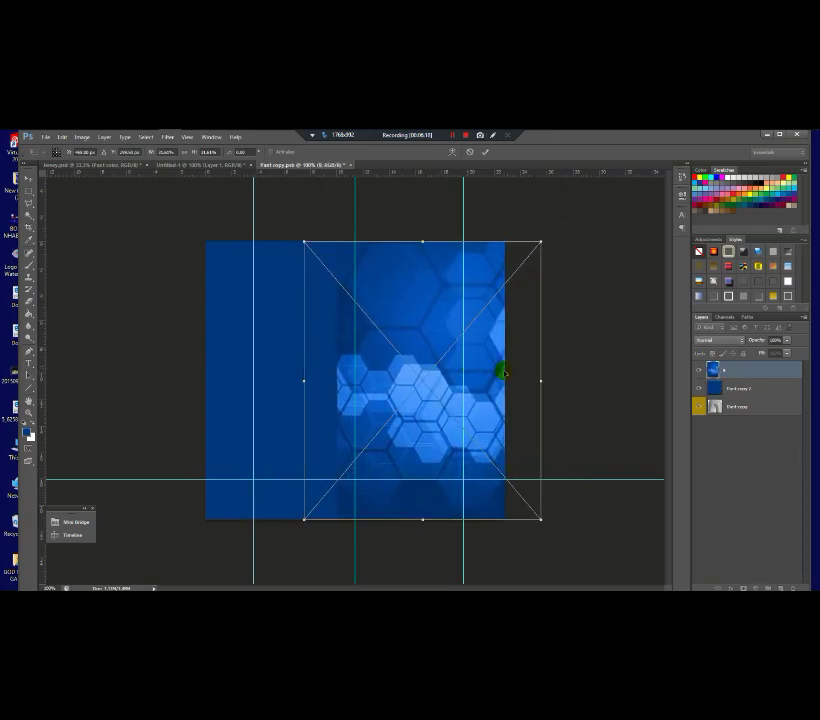
key(Return)
Move the Pant copy 2 layer below Pant copy and duplicate the hexagon image onto the canvas's left half.
drag(769, 384, 768, 382)
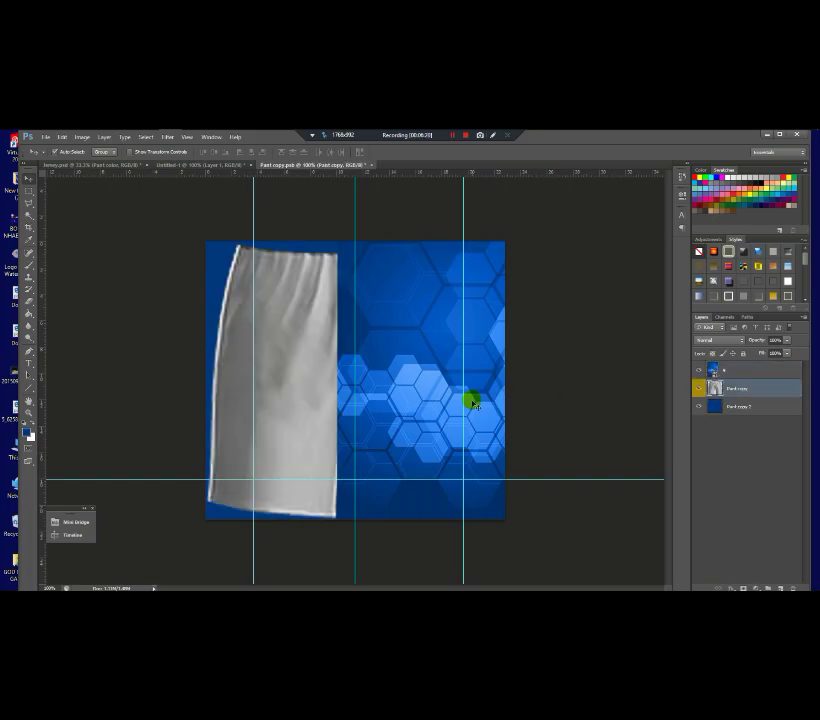
drag(428, 396, 258, 392)
key(ctrl+j)
right_click(266, 398)
key(Escape)
Flip the duplicated hexagon image horizontally and align it so the pattern mirrors across the centre guide.
key(ctrl+t)
right_click(327, 390)
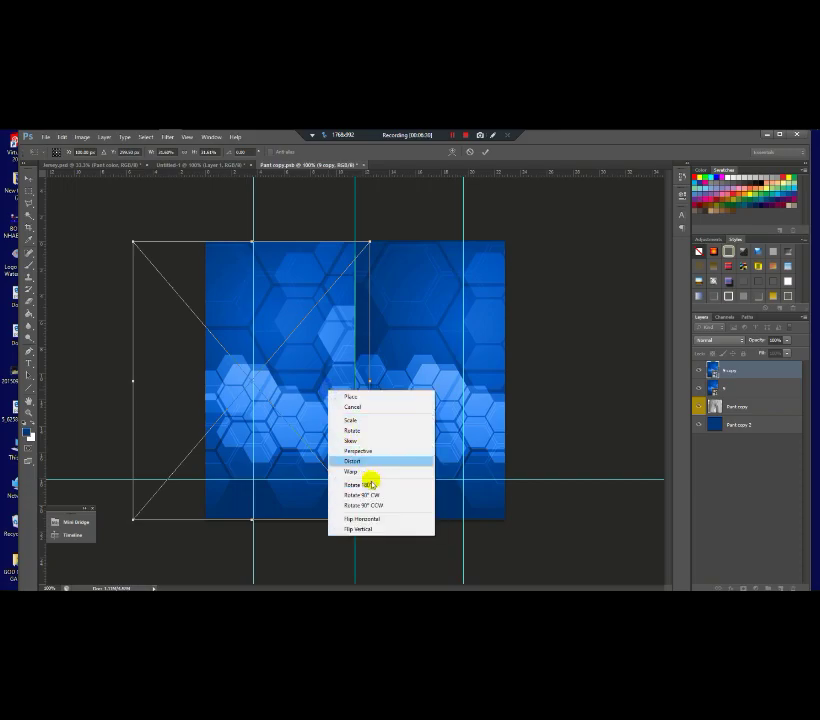
click(364, 518)
drag(303, 430, 319, 428)
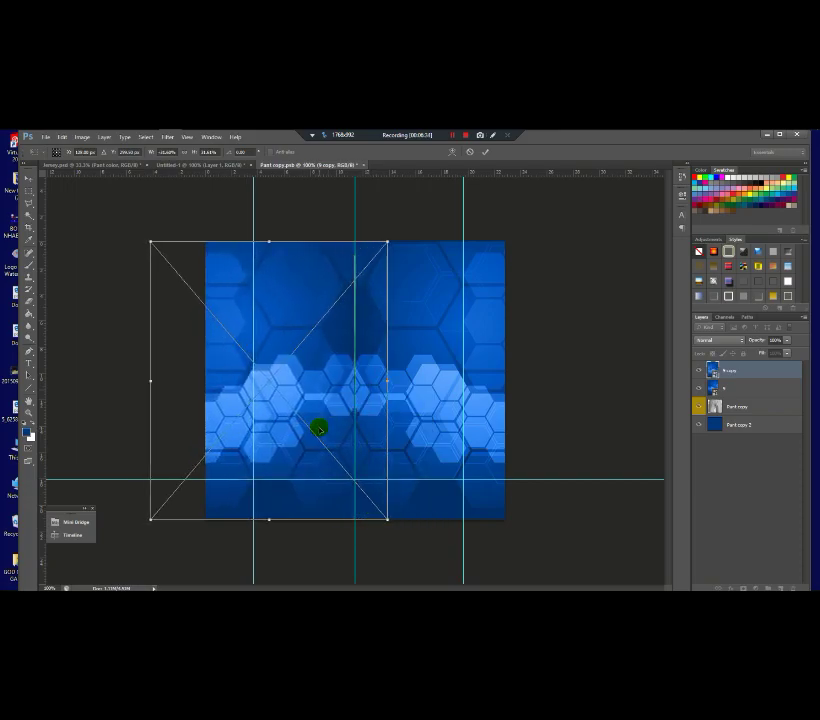
key(Return)
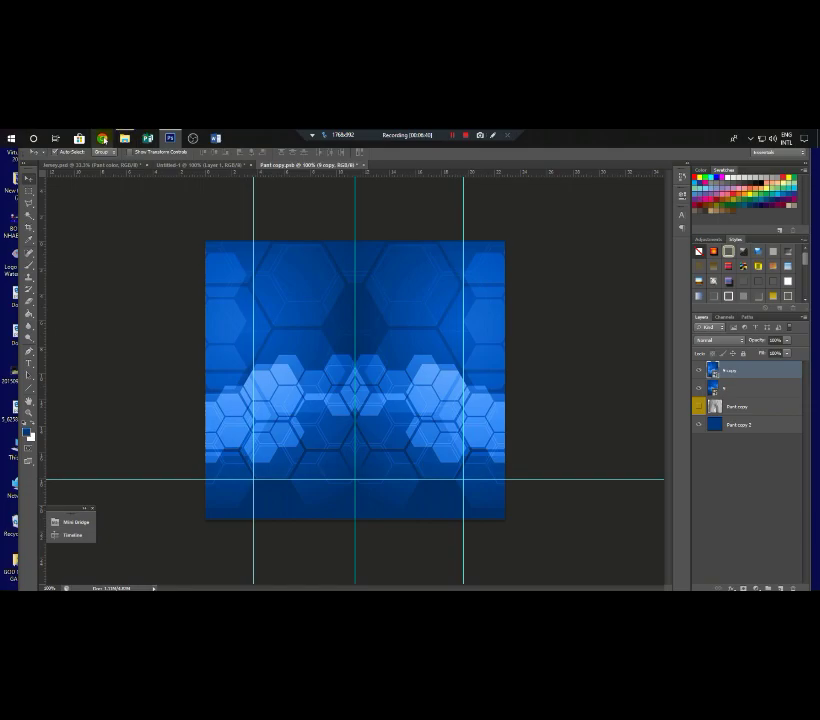
Place the jersey design shield logo, shrink it to about 8%, and position it on the left vertical guide just above the horizontal guide.
click(124, 138)
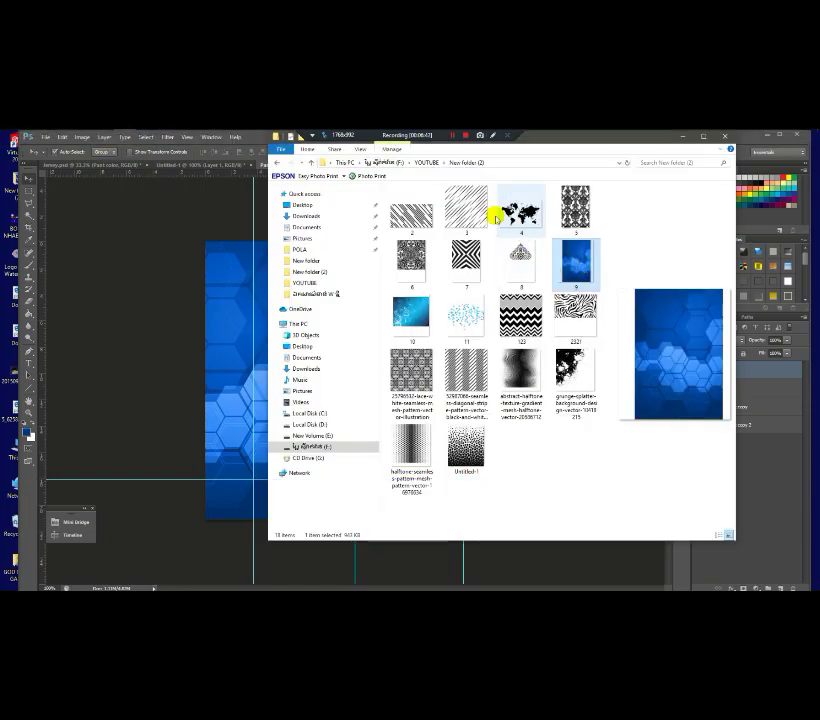
click(183, 330)
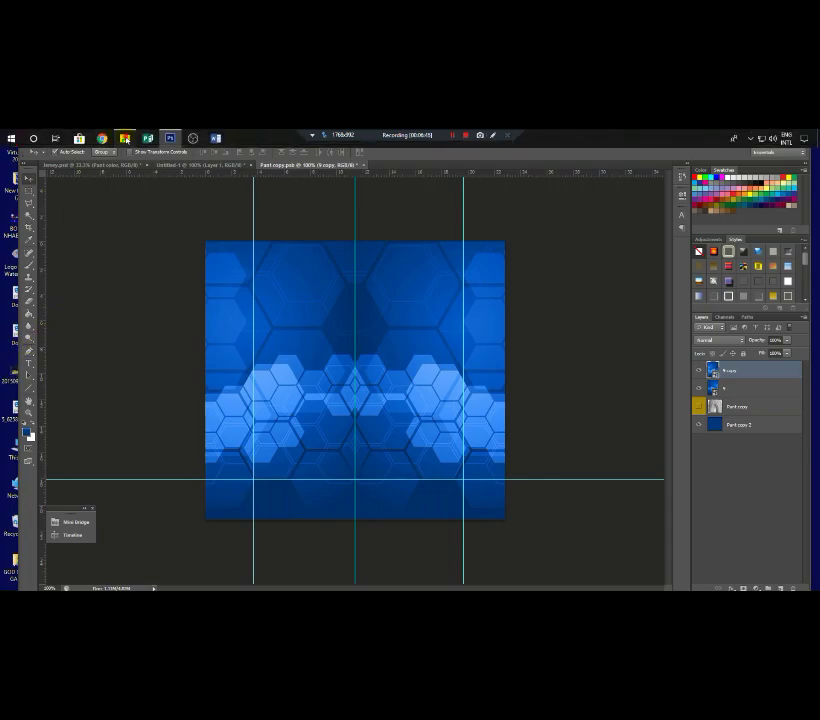
click(124, 138)
click(426, 162)
double_click(411, 215)
click(467, 212)
click(242, 463)
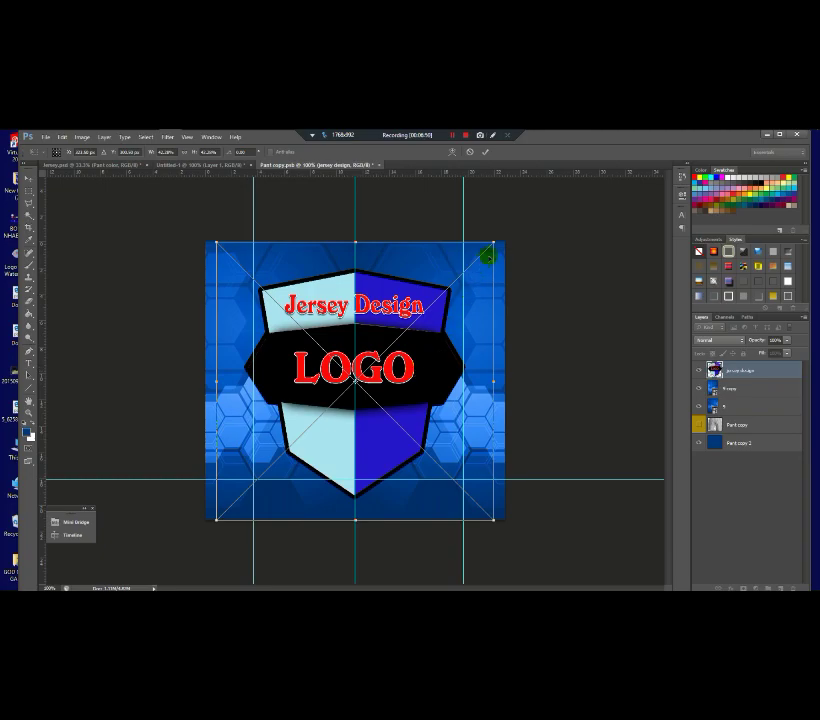
drag(494, 239, 284, 449)
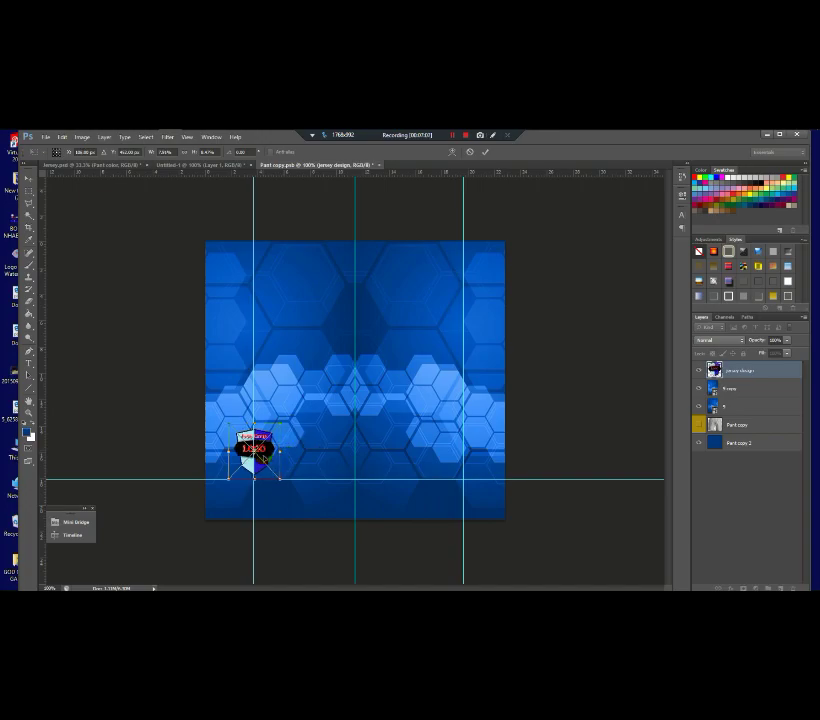
key(Return)
Add the player number 27 in white near the right vertical guide, just above the horizontal guide.
click(28, 364)
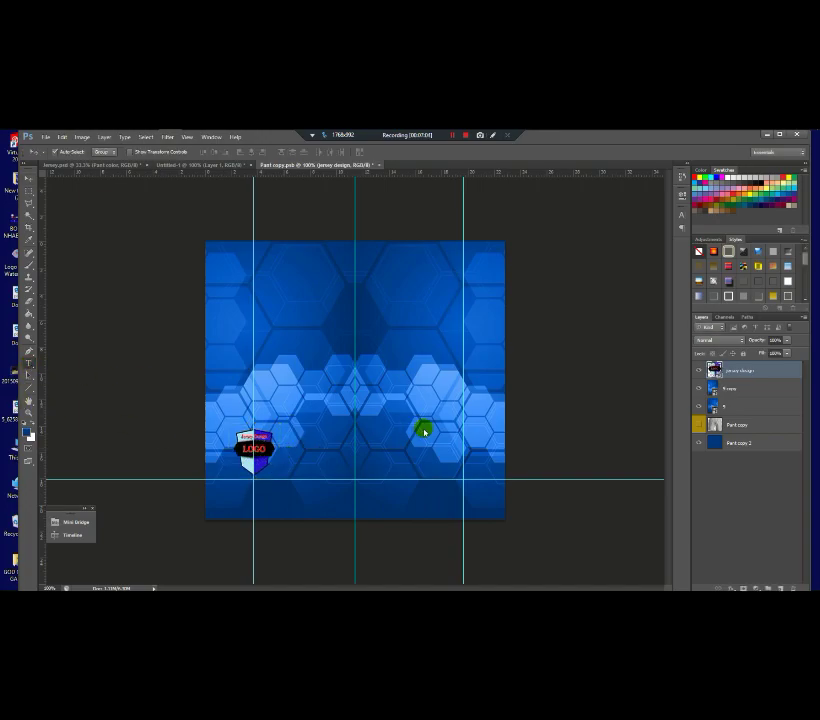
click(457, 467)
text(27)
key(ctrl+a)
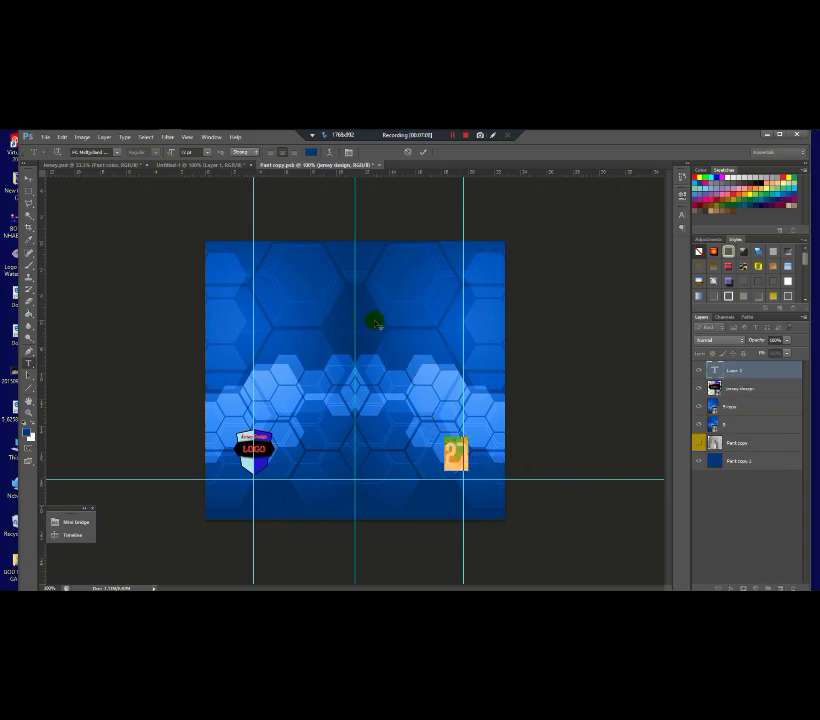
click(310, 155)
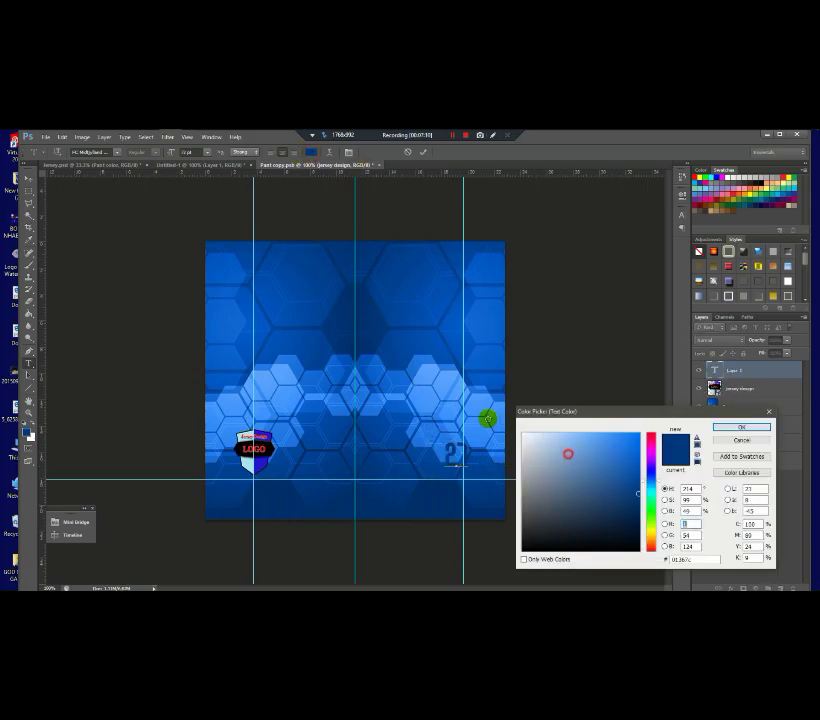
drag(567, 452, 521, 434)
click(741, 428)
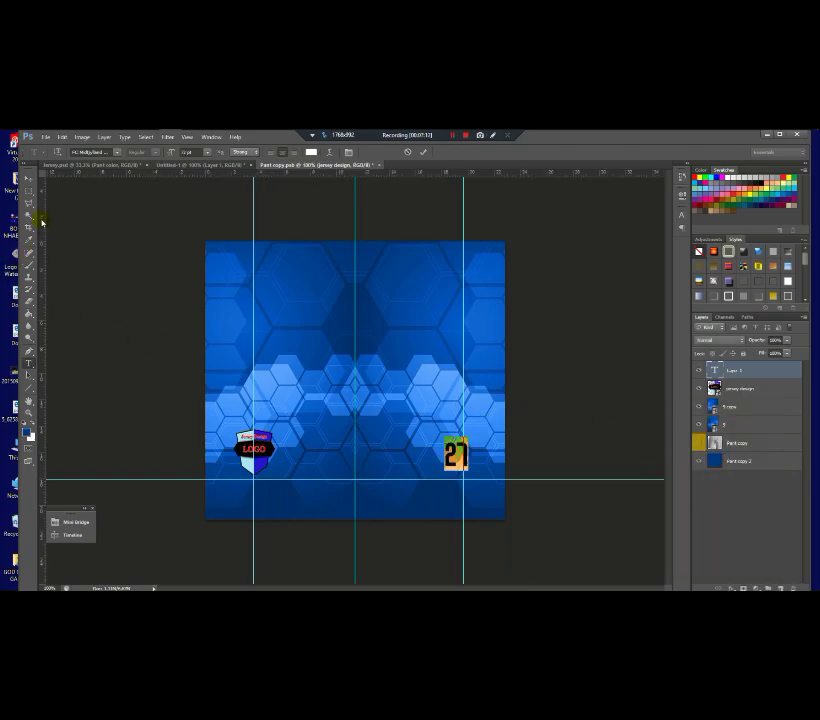
click(29, 185)
Enlarge the number 27 to about 153% by 161% between the horizontal guide and the right vertical guide.
key(ctrl+t)
drag(445, 440, 446, 484)
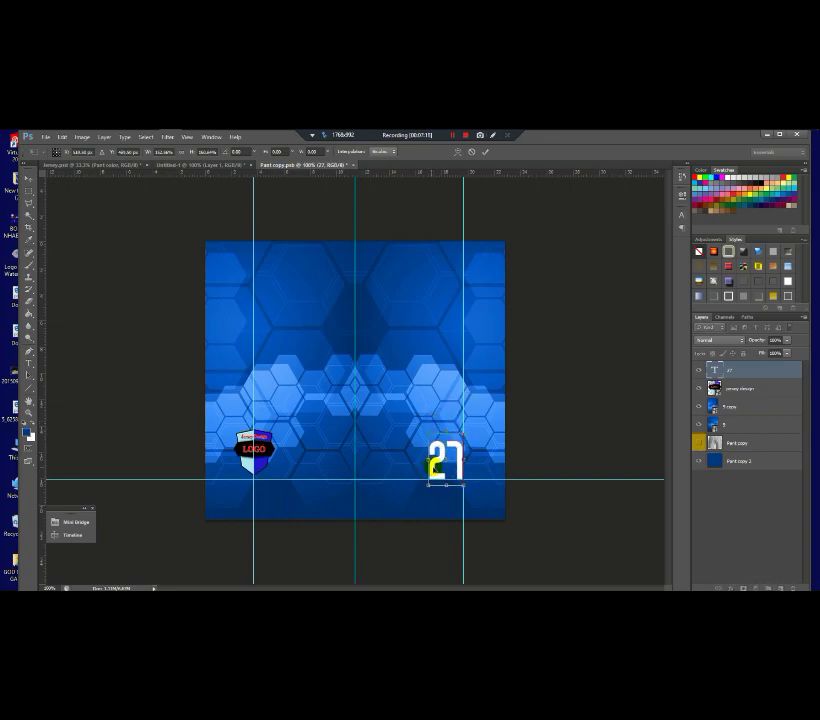
key(Return)
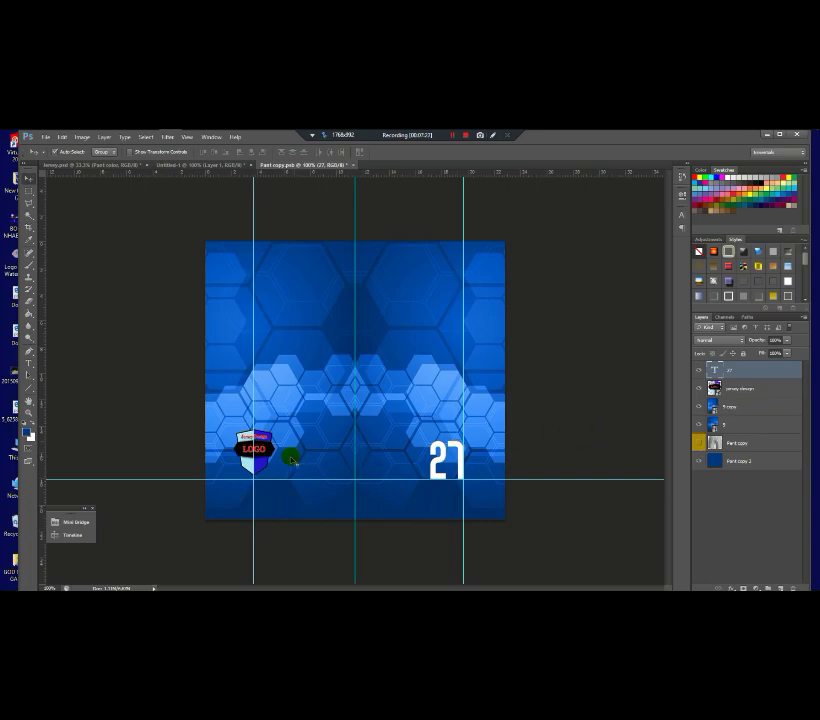
Reduce the shield logo's height slightly, and save and close the shorts smart object.
click(255, 448)
key(ctrl+t)
drag(255, 423, 250, 426)
key(Return)
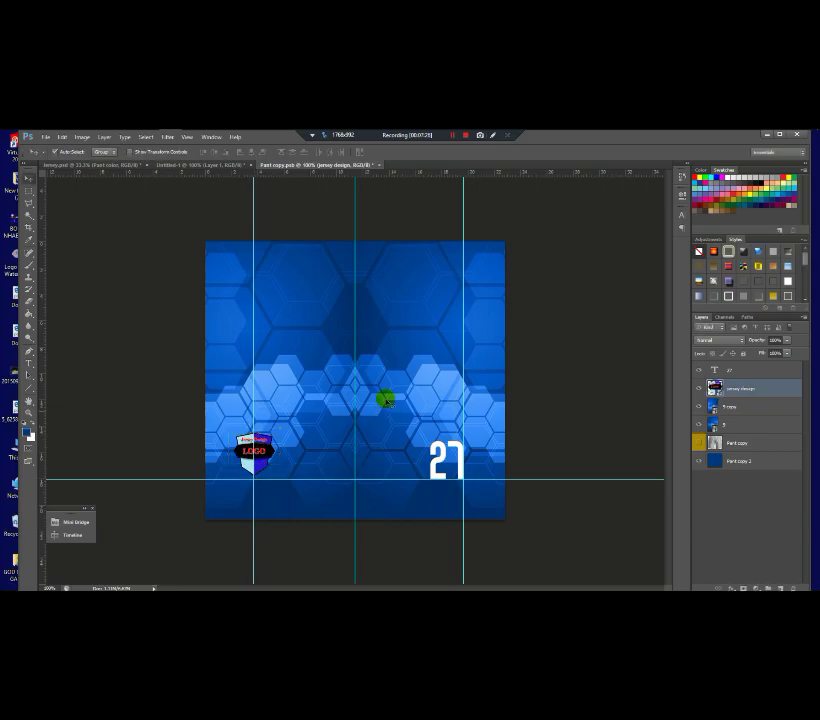
click(378, 167)
click(386, 308)
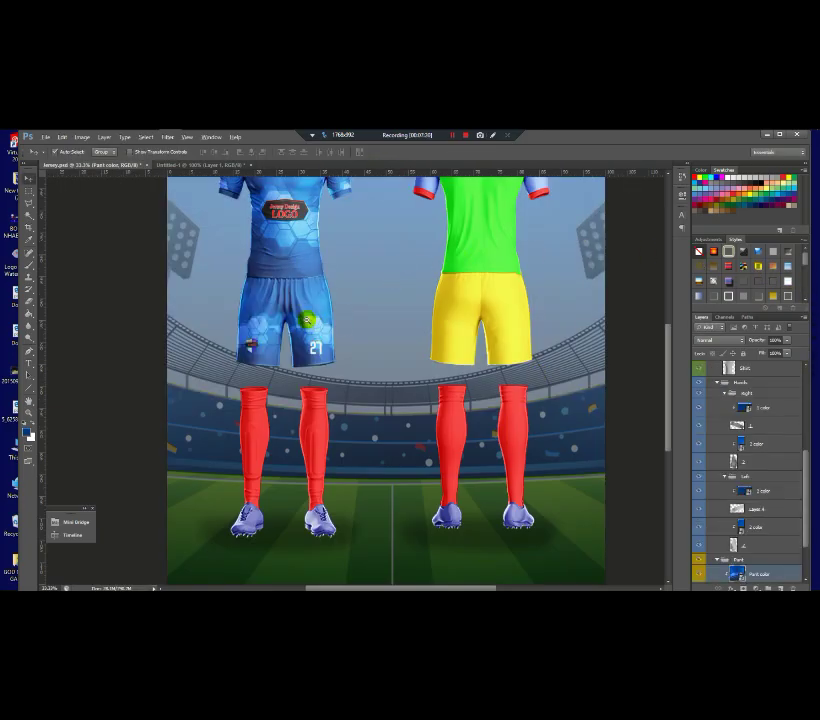
Examine the front shorts' hexagon pattern, logo and number on the full mockup at different magnifications.
scroll(308, 320, down, 3)
scroll(252, 369, up, 5)
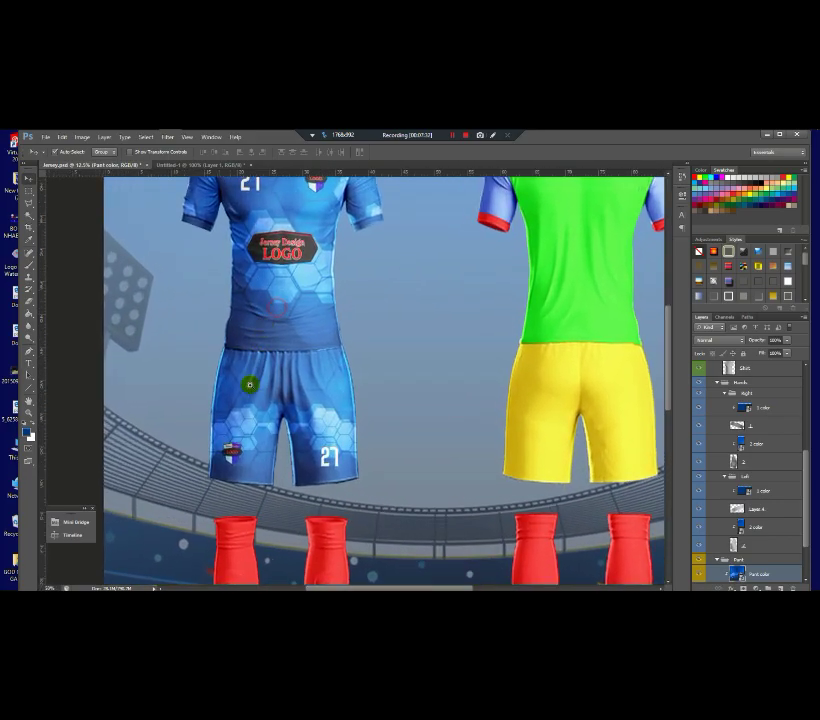
scroll(240, 440, up, 3)
scroll(232, 491, down, 3)
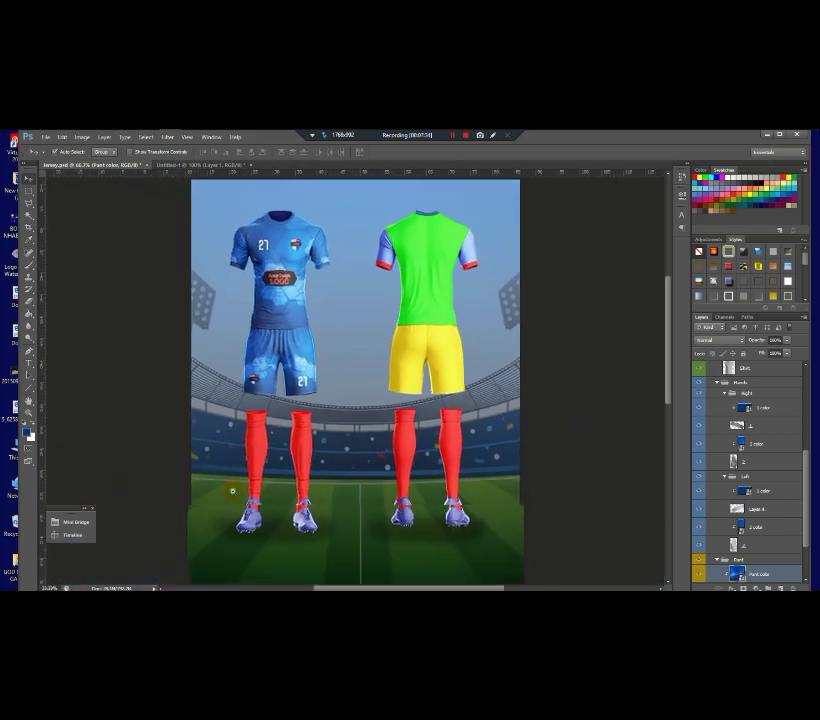
scroll(231, 449, up, 1)
scroll(230, 450, down, 1)
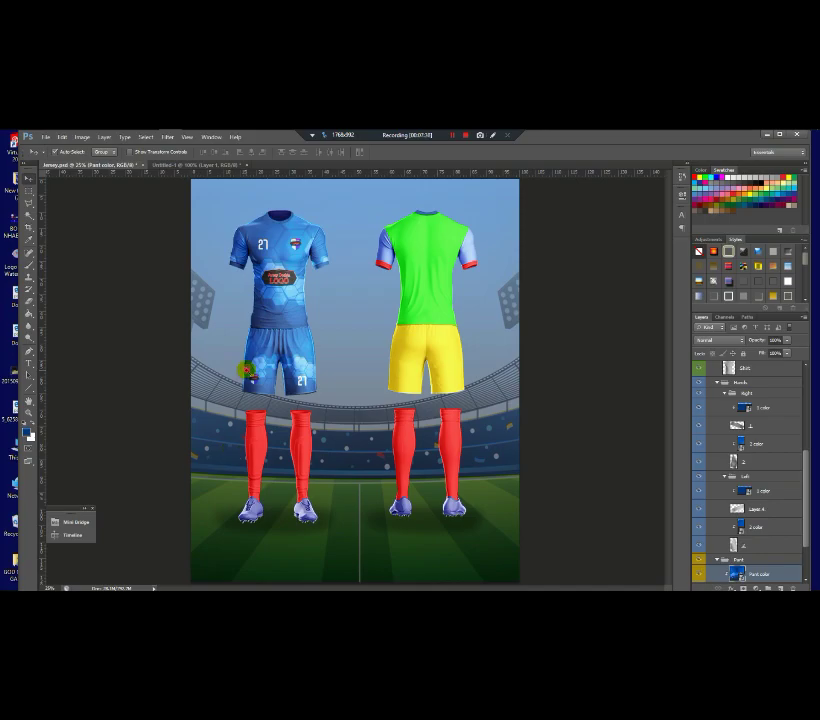
scroll(244, 369, up, 3)
scroll(247, 374, down, 2)
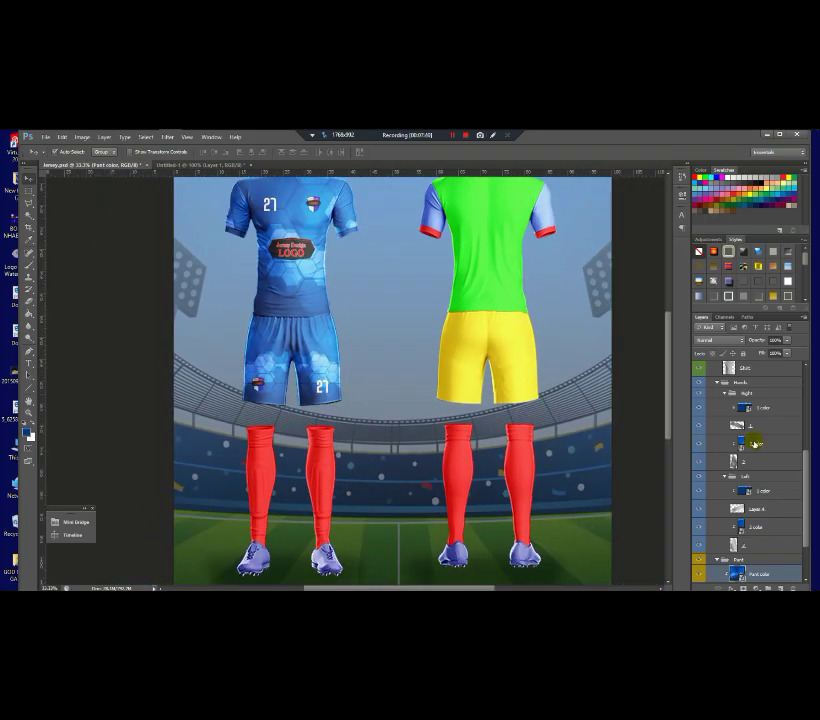
Paint the front left sock's smart object entirely dark blue, and save and close it.
drag(803, 473, 807, 575)
click(717, 546)
double_click(733, 487)
mouse_move(333, 210)
mouse_down()
mouse_move(358, 238)
mouse_move(517, 238)
mouse_move(271, 197)
mouse_up()
key(ctrl+z)
click(28, 266)
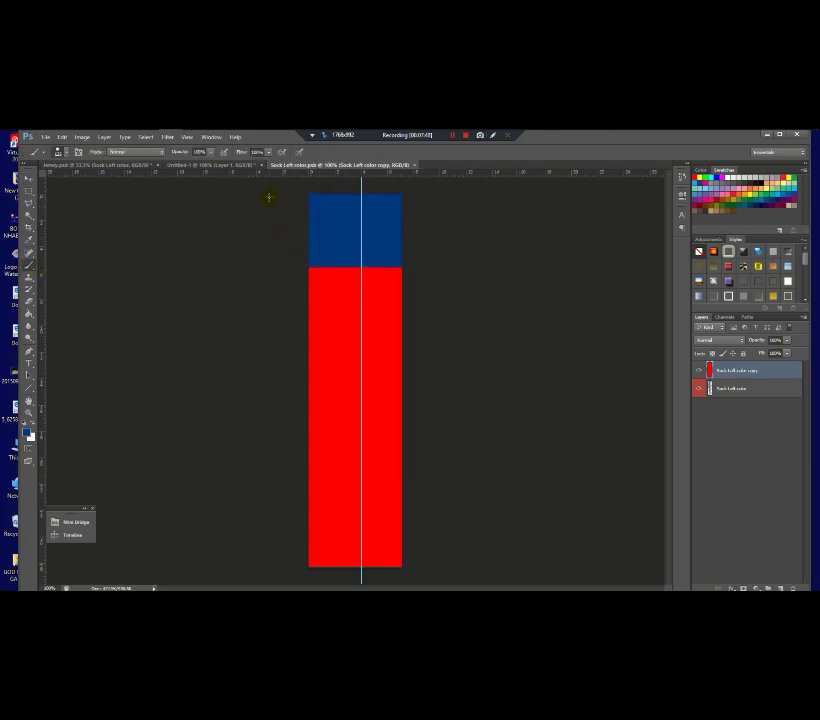
mouse_move(418, 252)
mouse_down()
mouse_move(40, 293)
mouse_move(428, 430)
mouse_move(113, 366)
mouse_move(321, 410)
mouse_move(414, 449)
mouse_move(167, 482)
mouse_move(428, 518)
mouse_move(479, 563)
mouse_move(435, 564)
mouse_up()
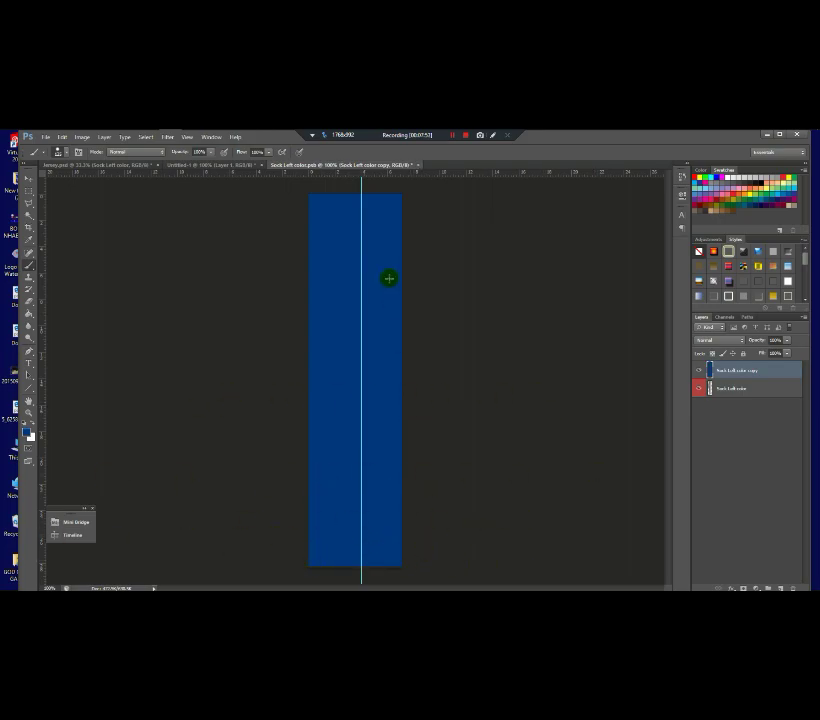
click(417, 168)
click(376, 309)
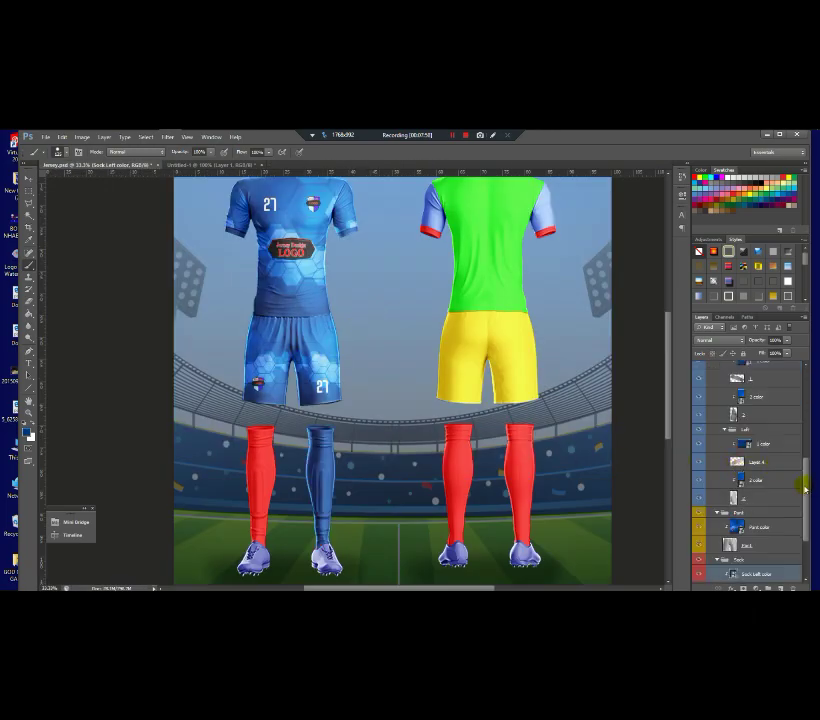
Paint the front right sock's smart object entirely dark blue, and save and close it.
drag(805, 487, 790, 542)
click(735, 526)
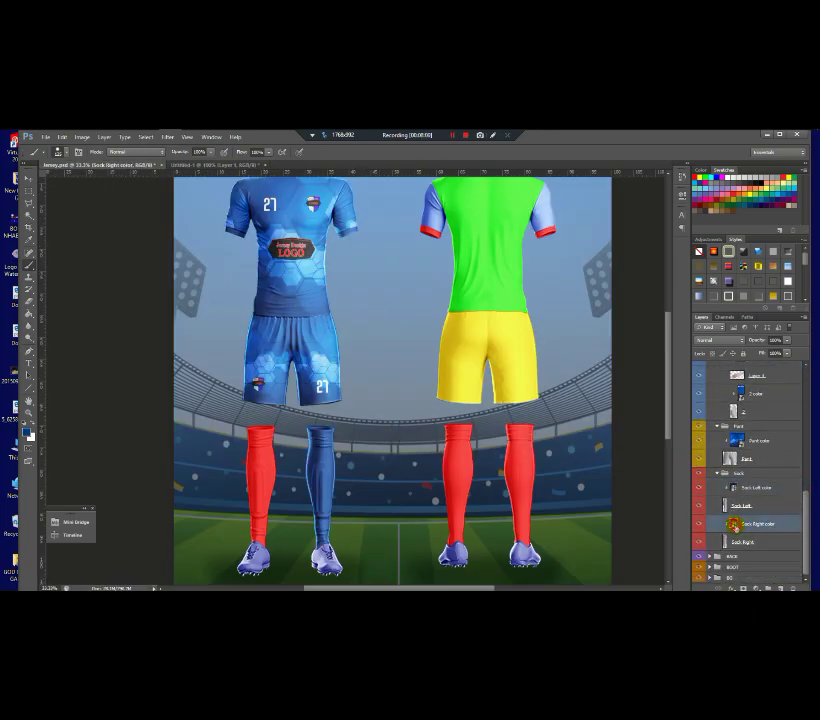
double_click(735, 526)
mouse_move(340, 205)
mouse_down()
mouse_move(283, 206)
mouse_move(334, 214)
mouse_move(272, 223)
mouse_move(278, 259)
mouse_move(143, 286)
mouse_move(343, 293)
mouse_move(173, 359)
mouse_move(200, 373)
mouse_move(382, 380)
mouse_move(327, 443)
mouse_move(540, 457)
mouse_move(236, 482)
mouse_move(47, 516)
mouse_move(196, 527)
mouse_move(317, 555)
mouse_up()
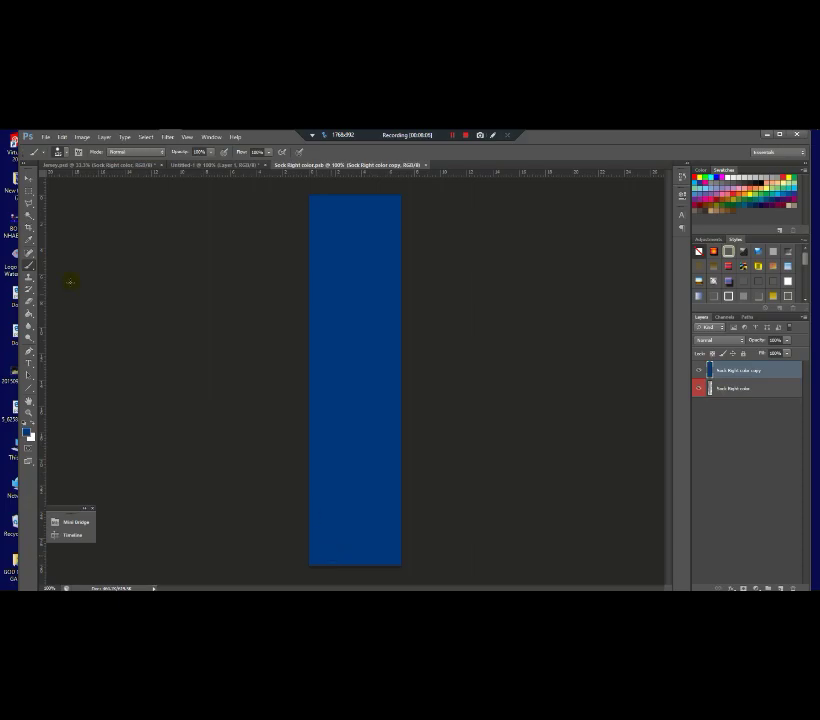
click(428, 168)
click(377, 309)
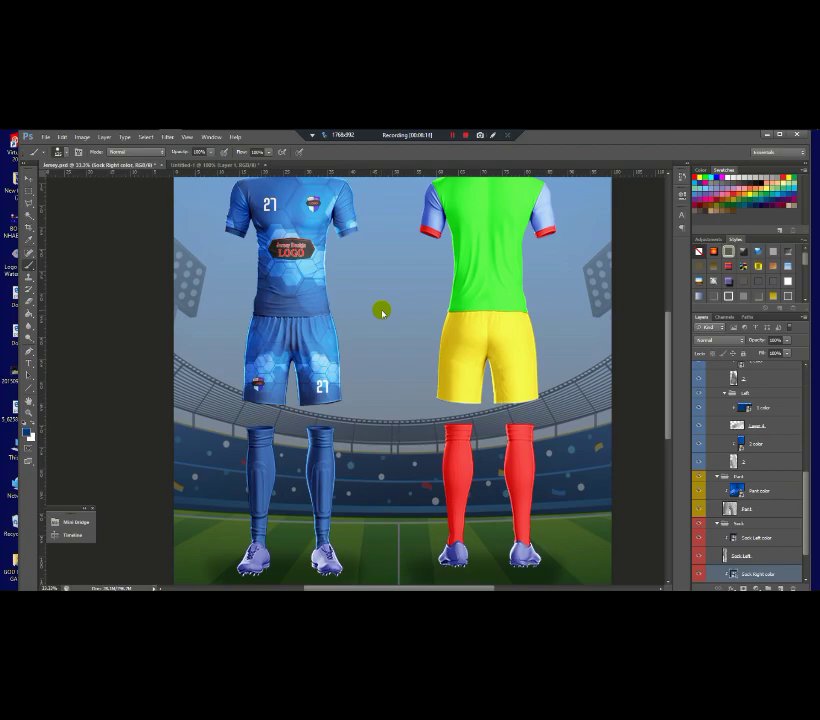
Open the back shirt's color smart object from the BACK group for editing.
click(29, 179)
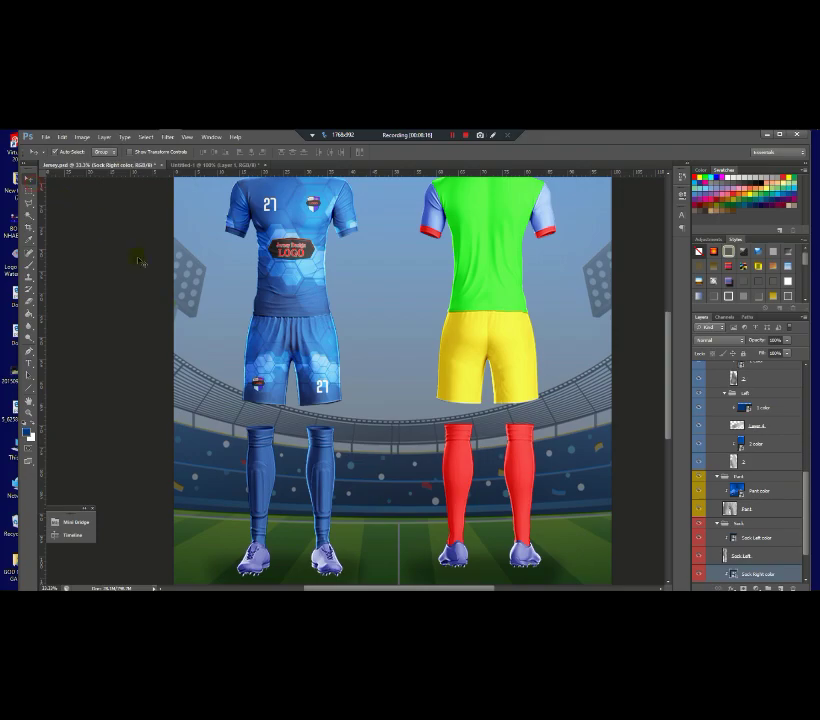
click(195, 316)
scroll(298, 322, down, 2)
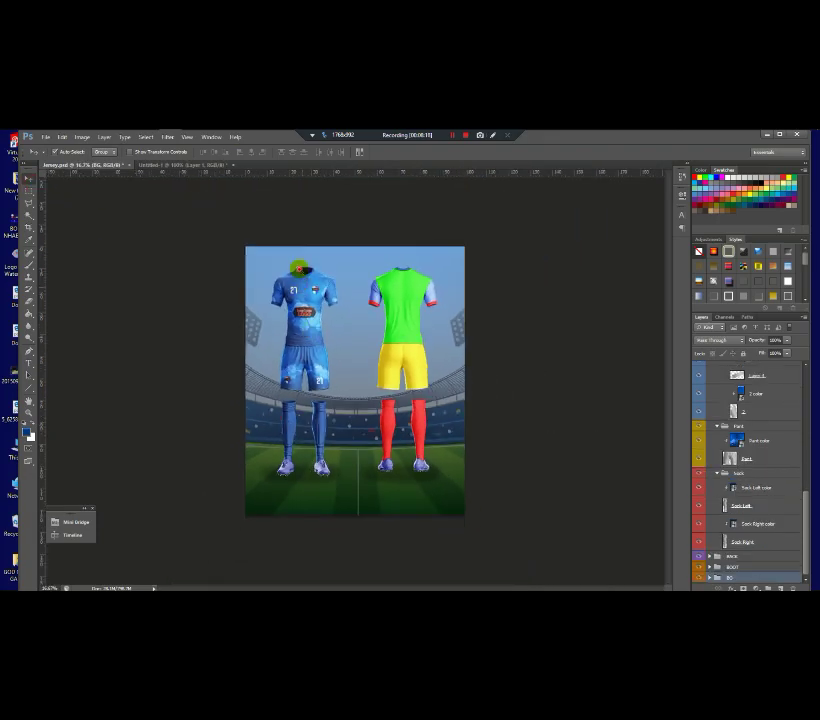
scroll(294, 283, up, 4)
scroll(290, 268, down, 2)
scroll(282, 265, down, 2)
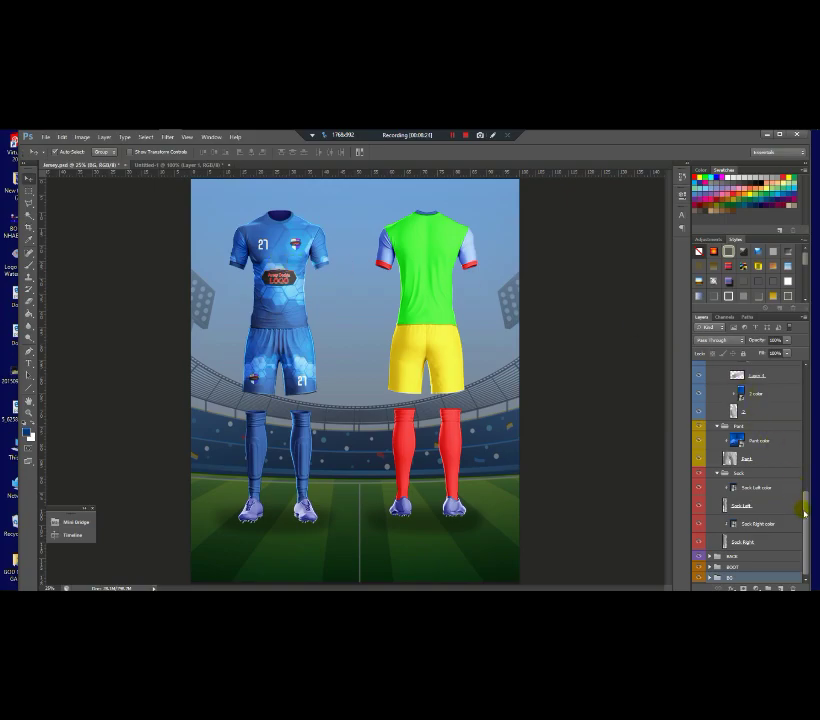
drag(806, 543, 814, 588)
click(710, 557)
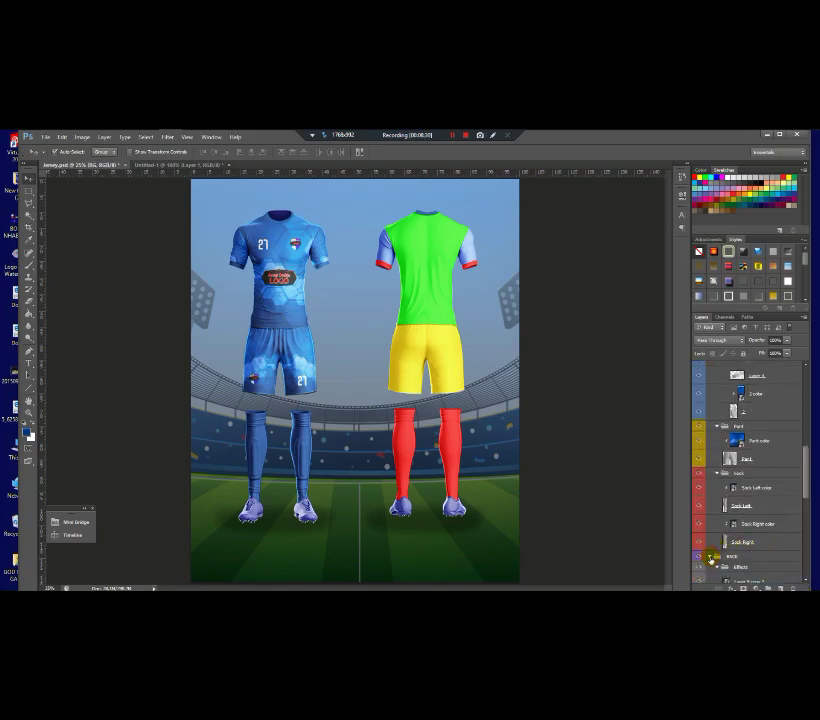
drag(799, 501, 817, 560)
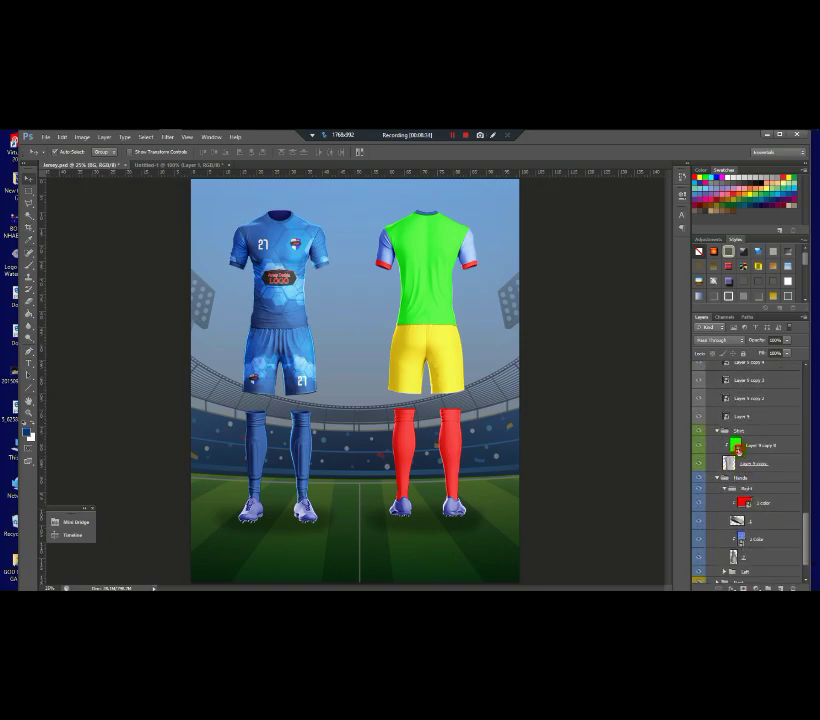
double_click(738, 449)
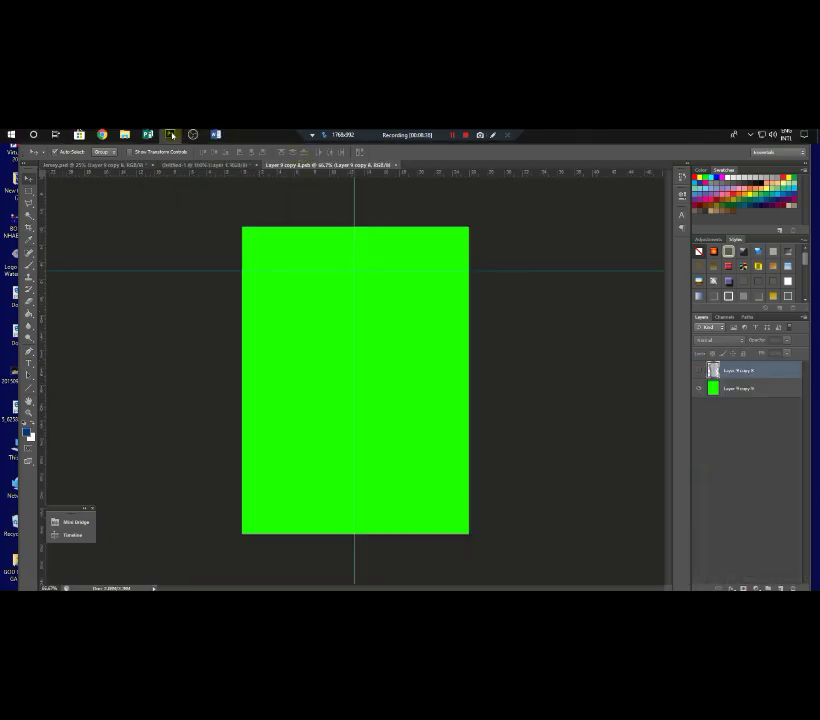
Place the blue hexagon image from New folder (2) into the back shirt and scale it to the full canvas height.
click(124, 134)
key(BackSpace)
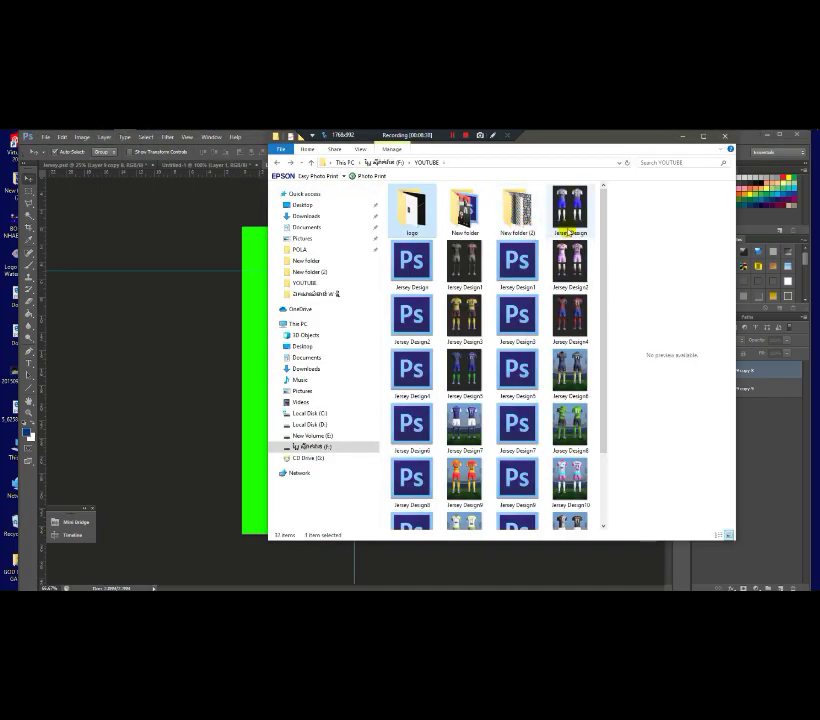
double_click(517, 208)
drag(573, 255, 245, 331)
mouse_move(390, 341)
mouse_down()
mouse_move(375, 330)
mouse_move(388, 320)
mouse_up()
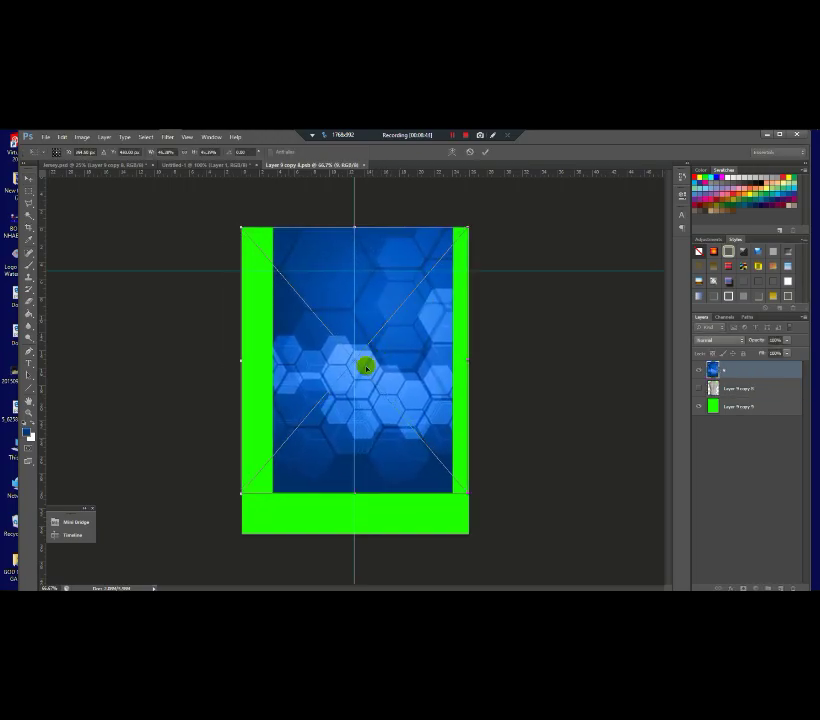
drag(466, 493, 473, 533)
Flip the hexagon image horizontally and widen it to about 57% so it covers the whole canvas.
drag(476, 383, 480, 381)
right_click(451, 389)
click(490, 512)
drag(476, 383, 506, 382)
drag(241, 380, 223, 380)
double_click(320, 386)
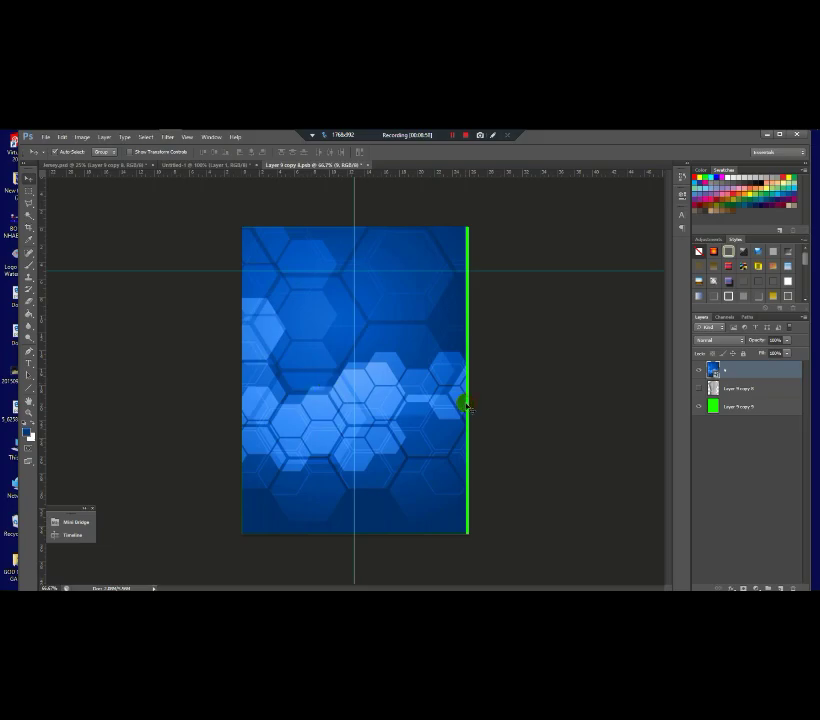
key(ctrl+t)
drag(503, 379, 507, 381)
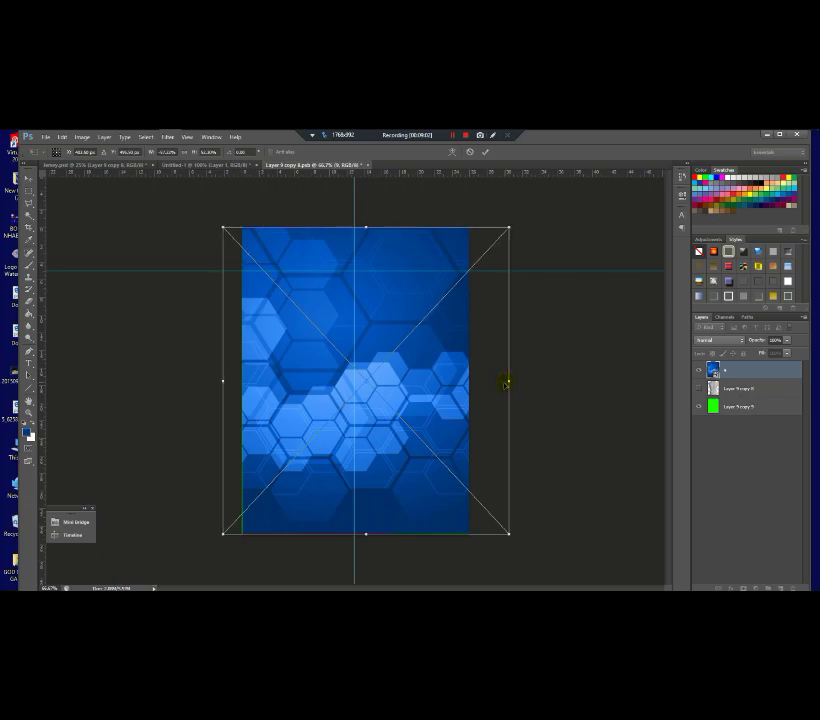
key(Return)
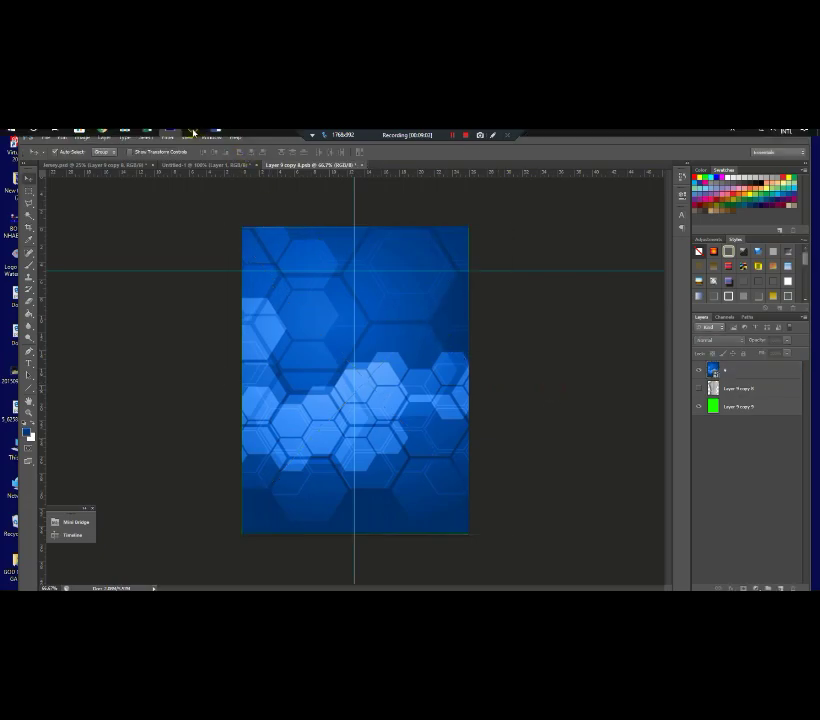
Place the jersey design1 logo from the logo folder on the lower back, centered on the vertical guide at about 30% by 34%.
click(124, 137)
key(alt+Up)
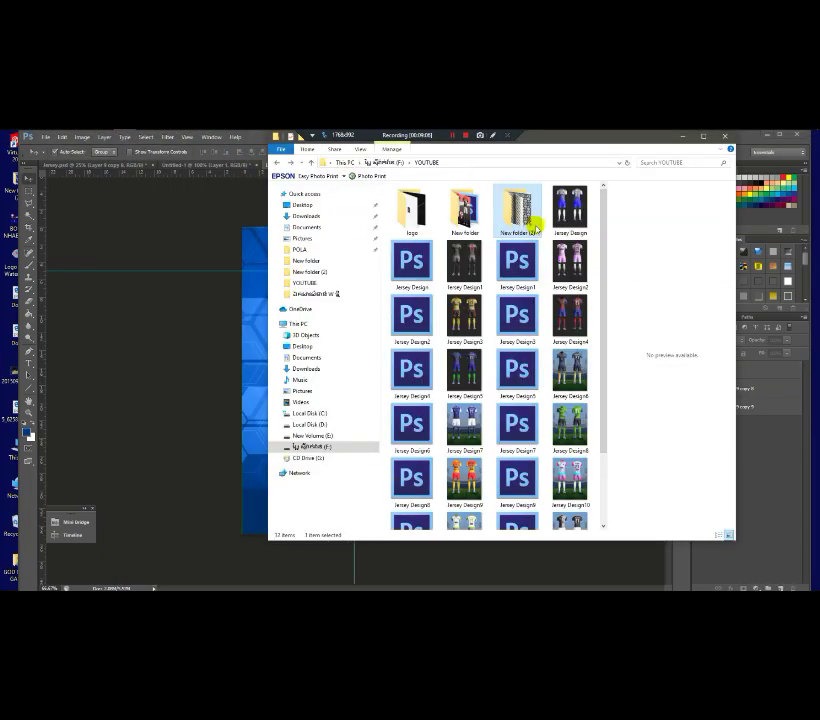
double_click(423, 218)
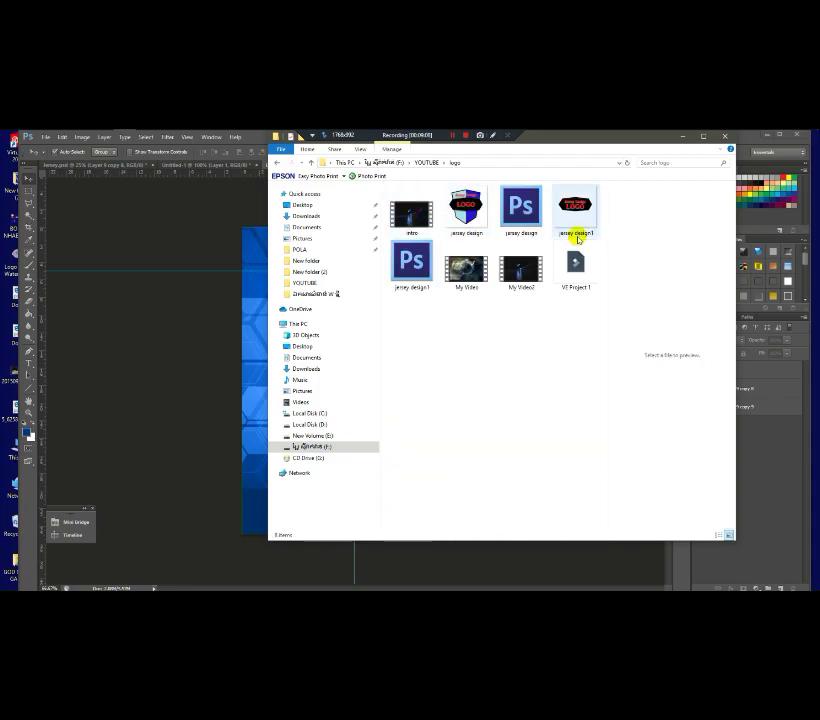
click(576, 232)
click(245, 455)
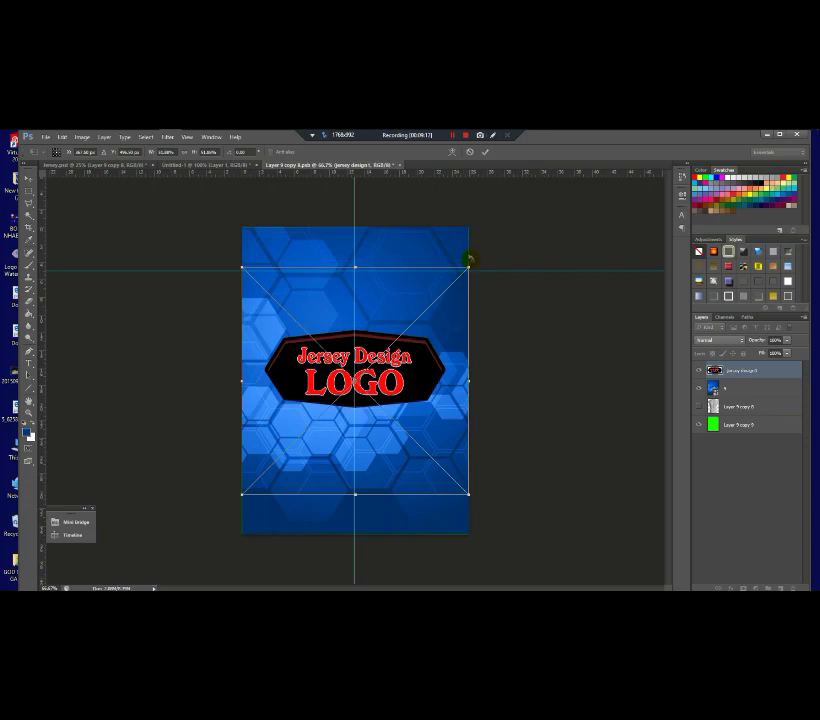
drag(467, 268, 416, 305)
drag(385, 362, 391, 449)
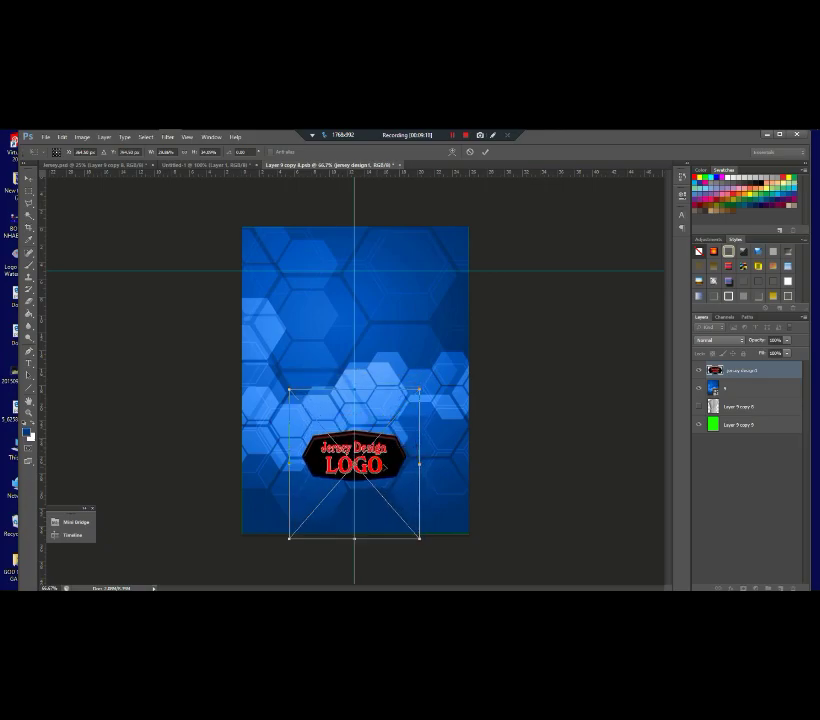
key(Return)
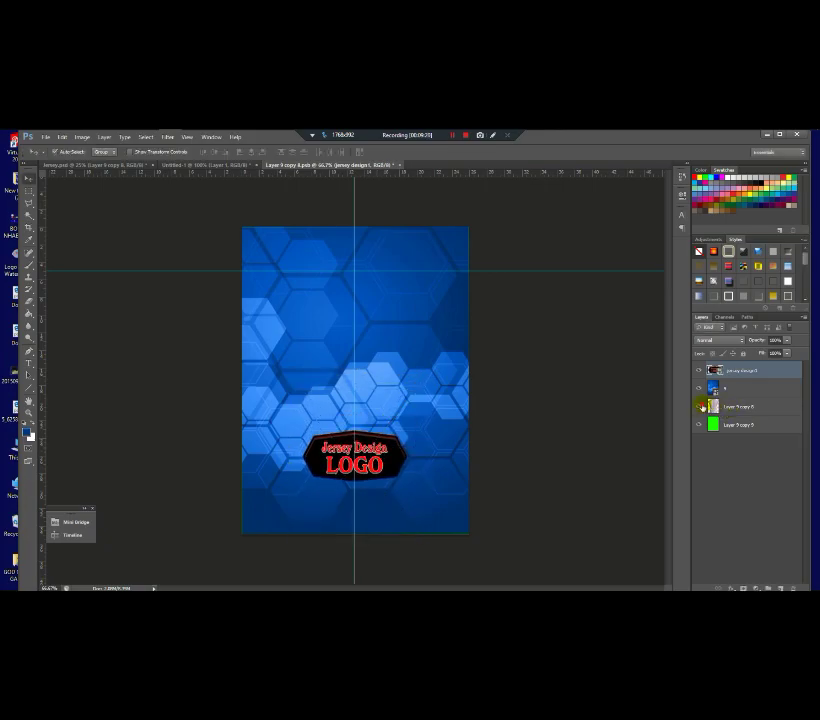
Move the shirt outline layer above the hexagon image and make it visible.
drag(733, 408, 732, 386)
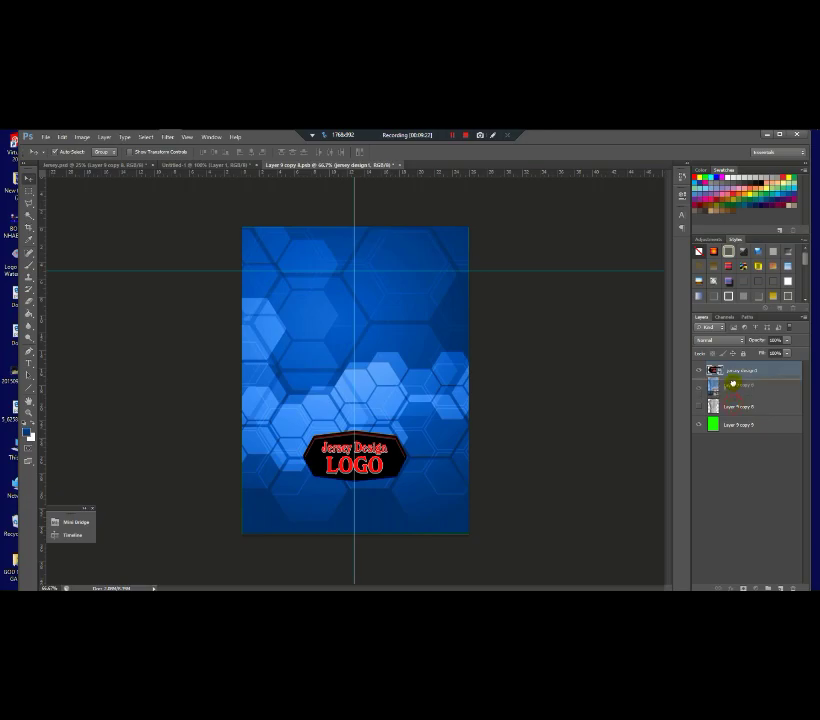
click(700, 388)
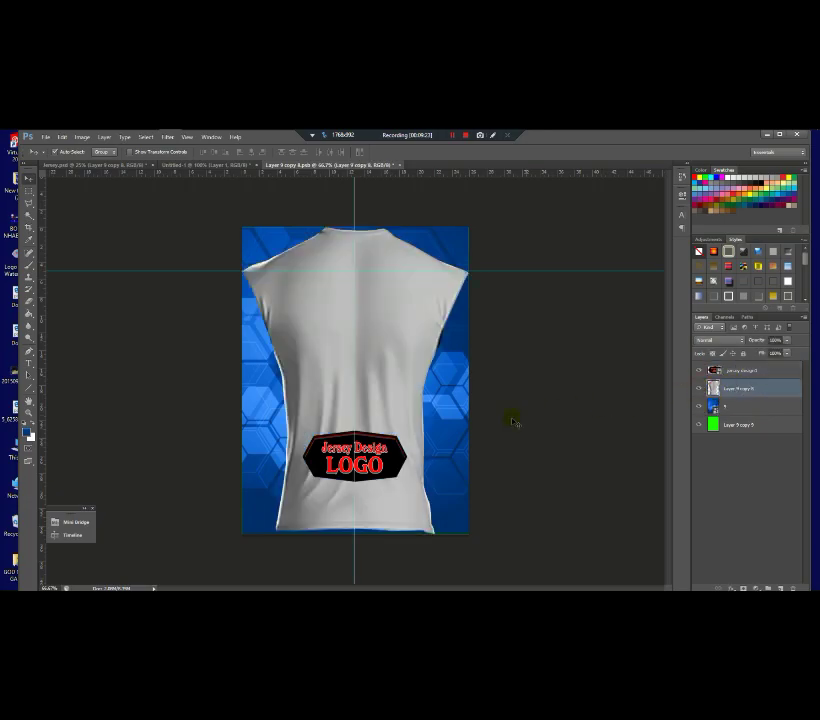
key(ctrl+t)
key(Return)
Shrink the lower back logo to about 27% wide, with its height reduced slightly further.
click(394, 463)
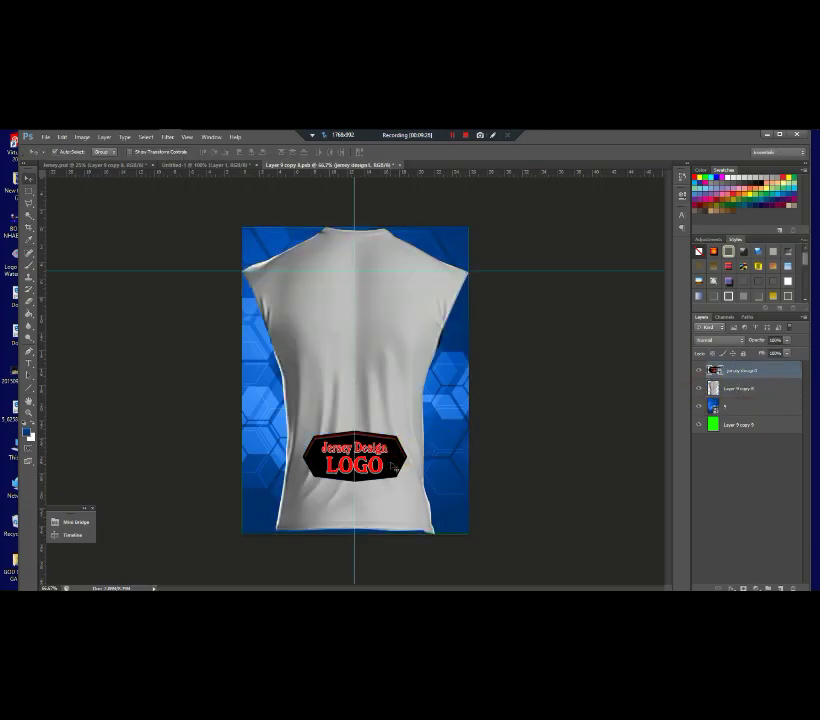
key(ctrl+t)
drag(421, 533, 413, 530)
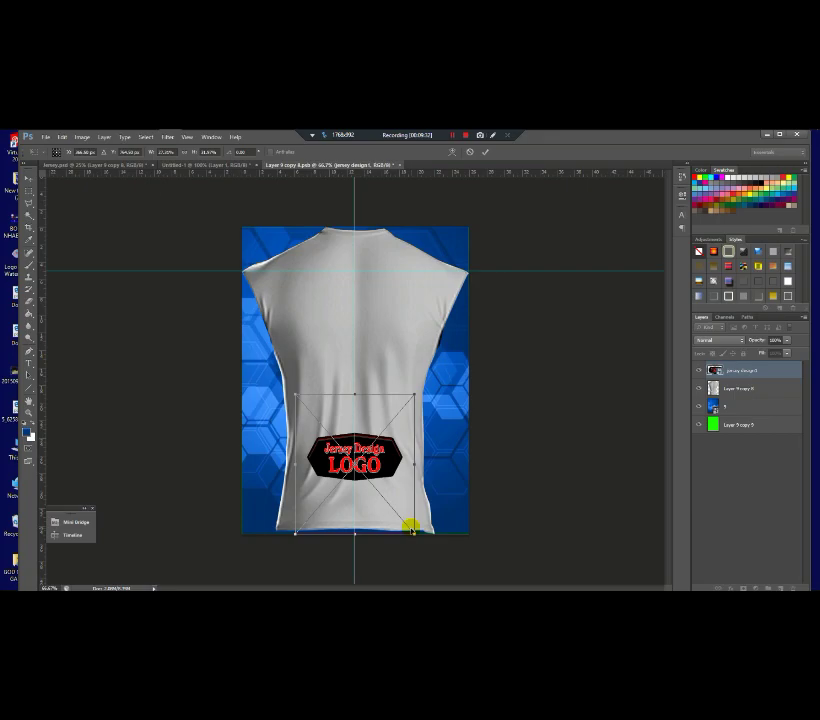
click(353, 393)
key(Return)
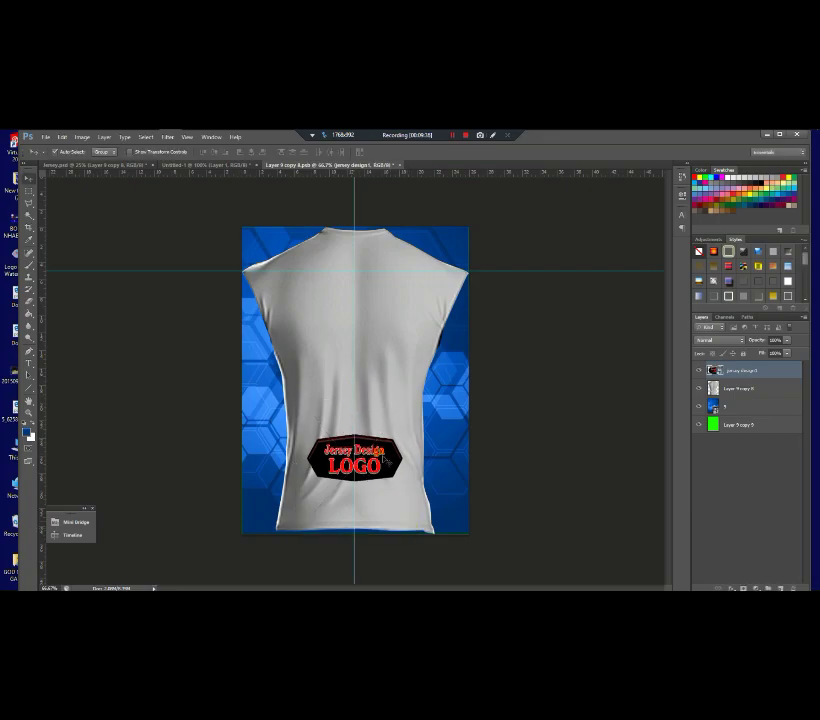
Add the white text JERSEY DESIGN across the upper back, centered on the vertical guide.
click(28, 366)
click(353, 278)
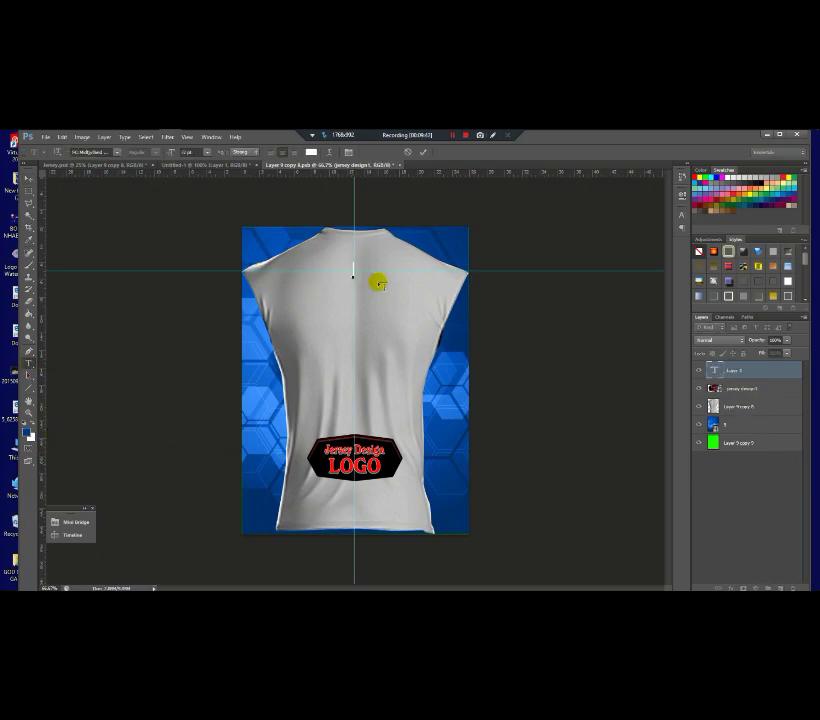
text(JERSEY DE)
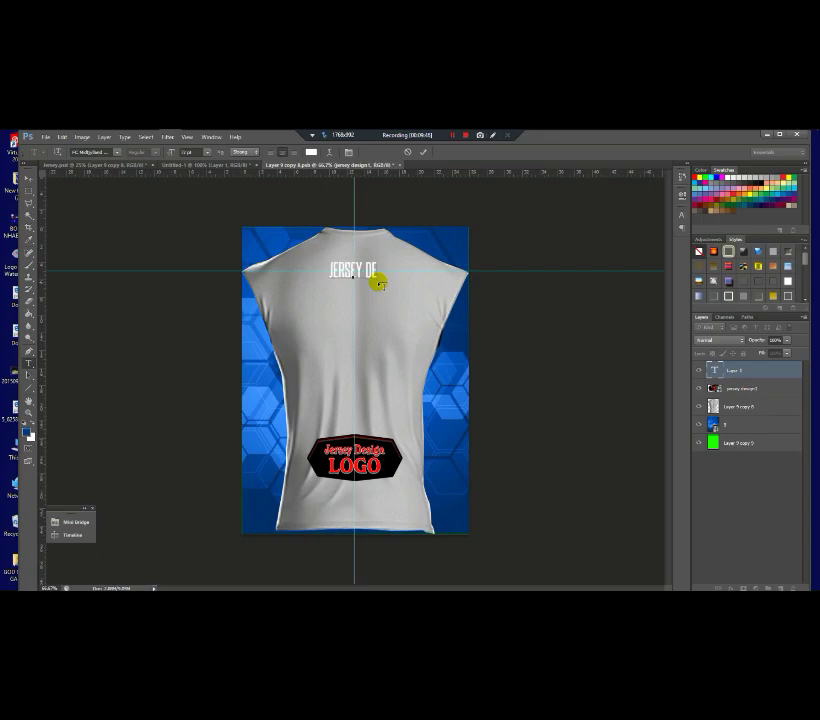
text(SIGN)
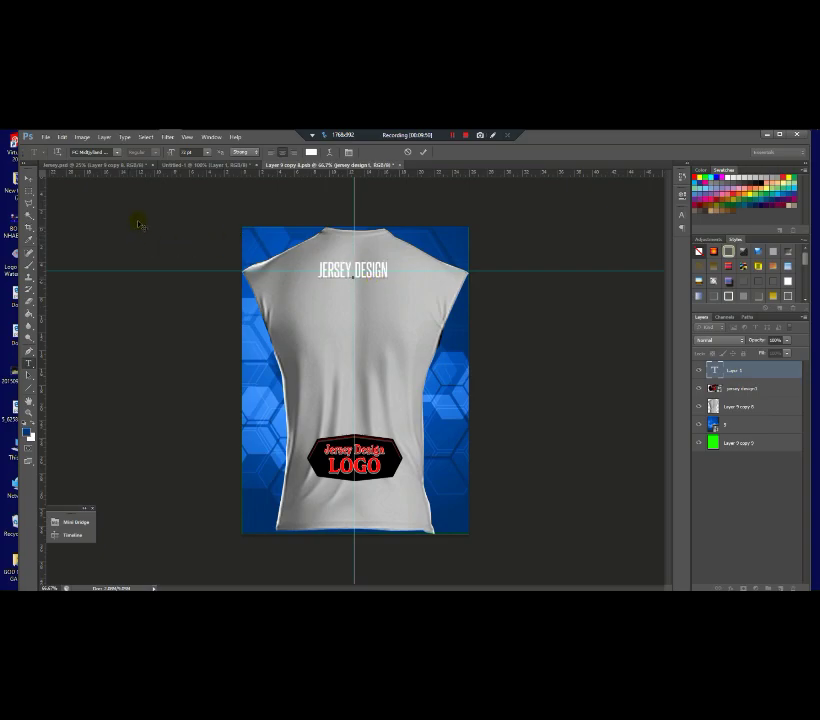
click(28, 181)
Enlarge the JERSEY DESIGN text across the upper back and duplicate it directly below.
key(ctrl+t)
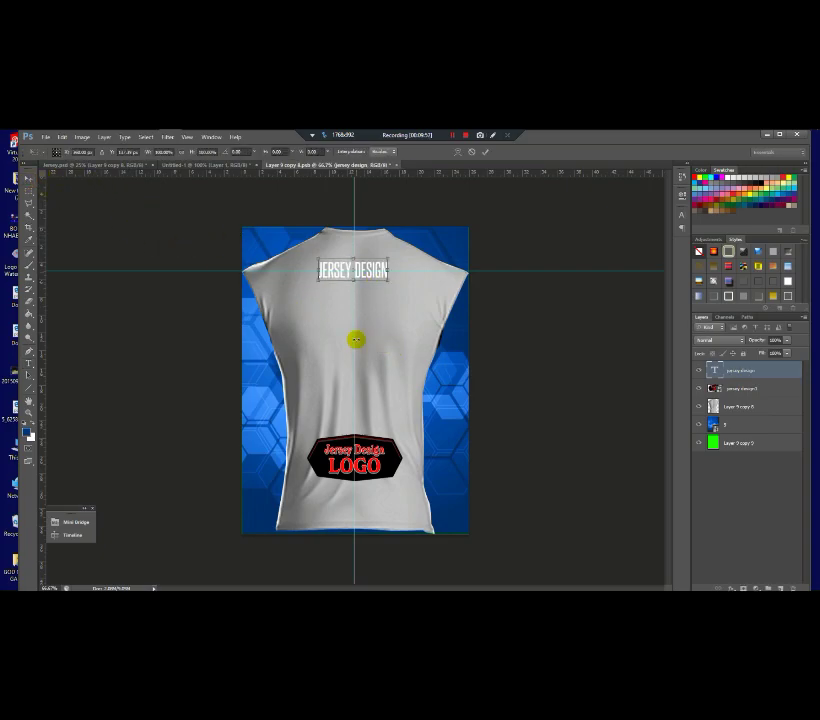
drag(372, 272, 397, 326)
key(Return)
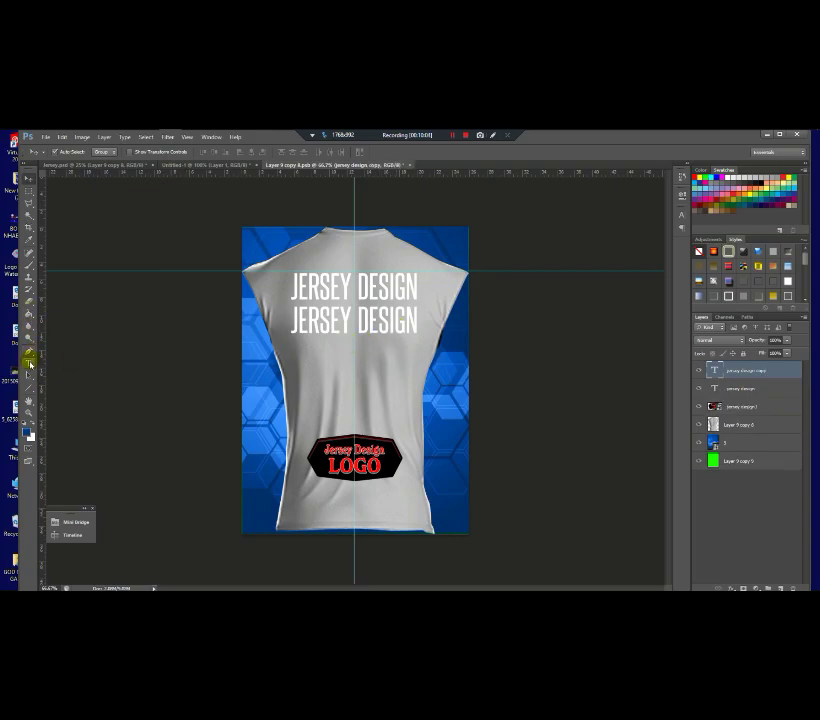
Replace the text of the lower JERSEY DESIGN copy with the player number 27.
key(t)
click(367, 322)
key(ctrl+a)
text(27)
key(ctrl+t)
key(ctrl+r)
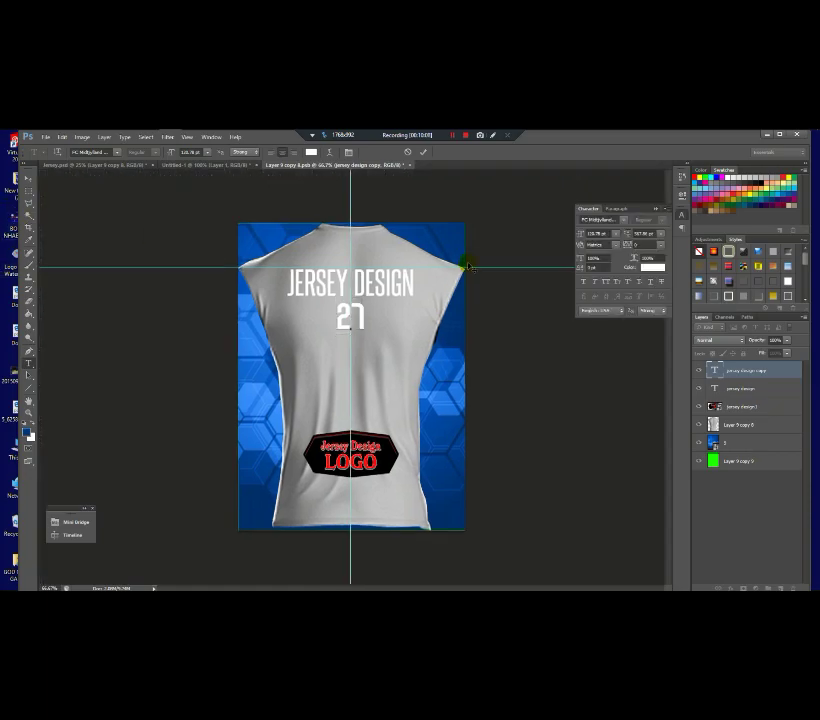
click(26, 178)
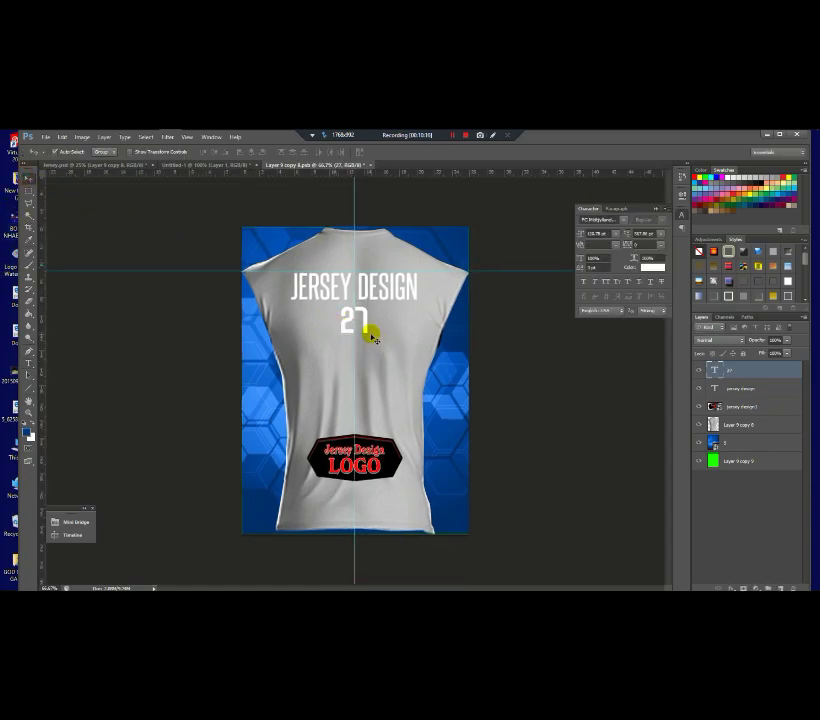
Enlarge the player number 27 to fill the back between the JERSEY DESIGN text and the lower logo, centered on the vertical guide.
key(ctrl+t)
drag(349, 334, 352, 289)
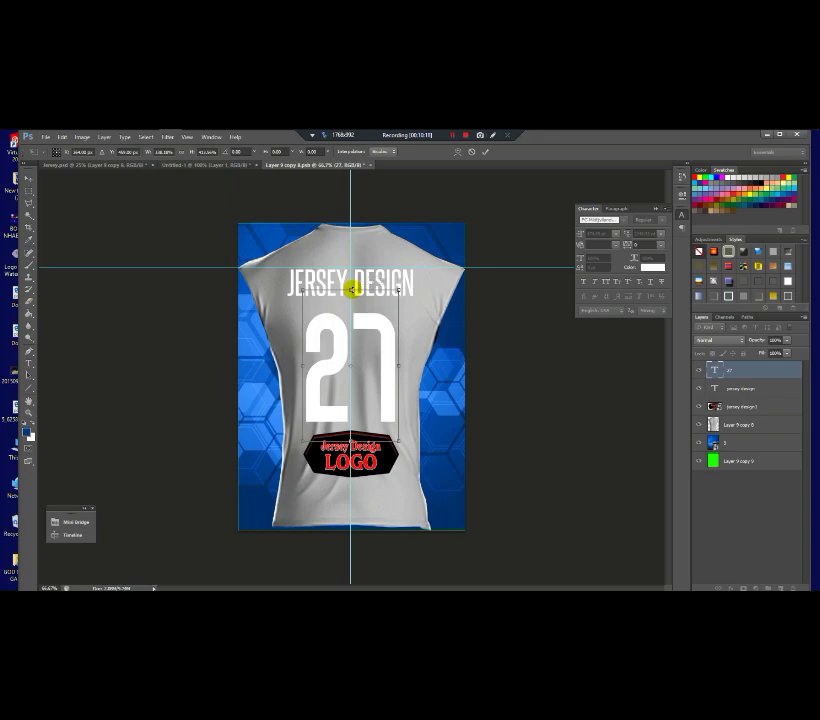
key(Return)
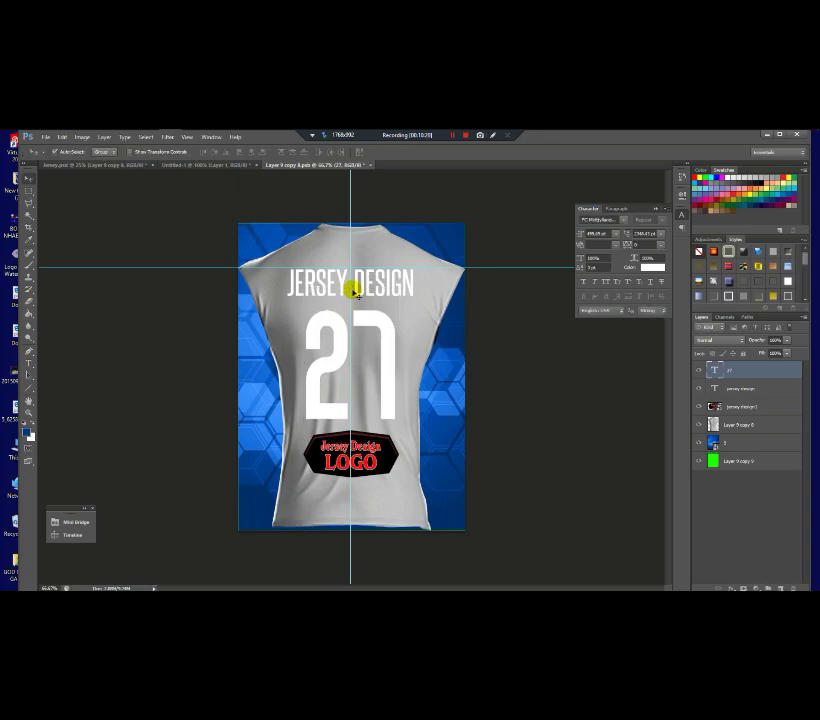
Hide the grey shirt shading layer in the back shirt contents, then save and close them to update the mockup.
click(699, 424)
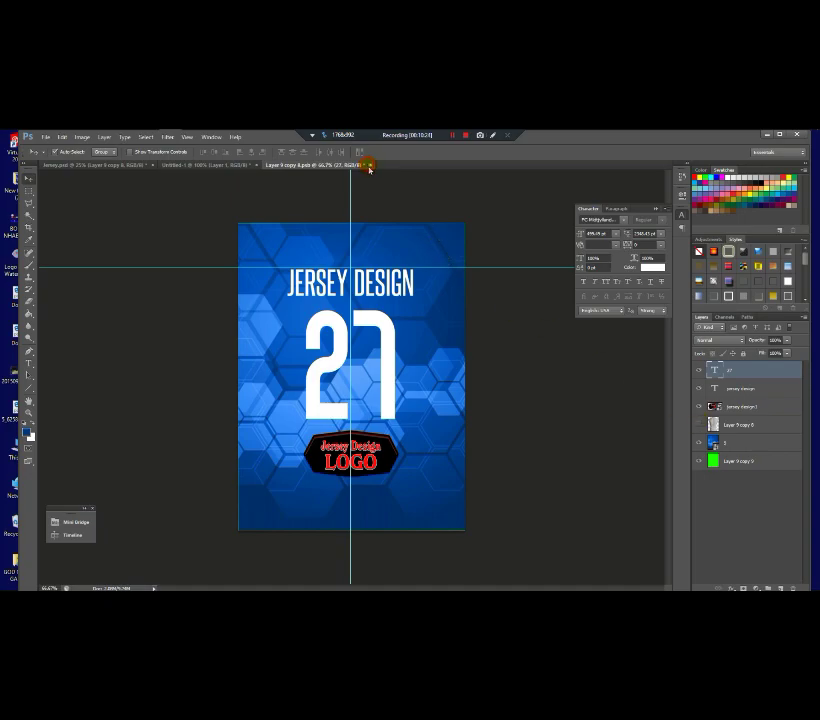
click(369, 165)
click(375, 309)
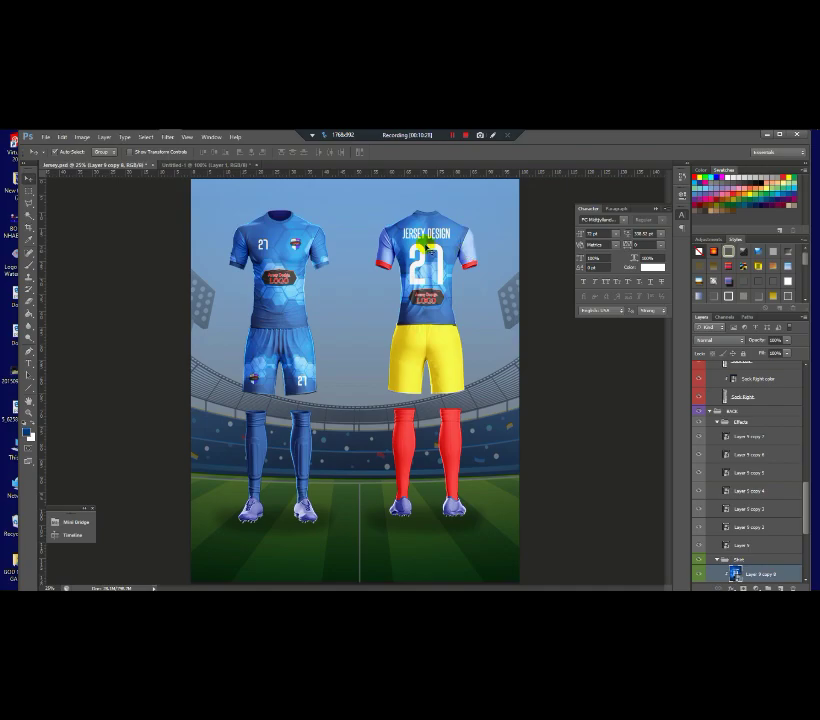
scroll(421, 229, up, 2)
scroll(421, 231, down, 3)
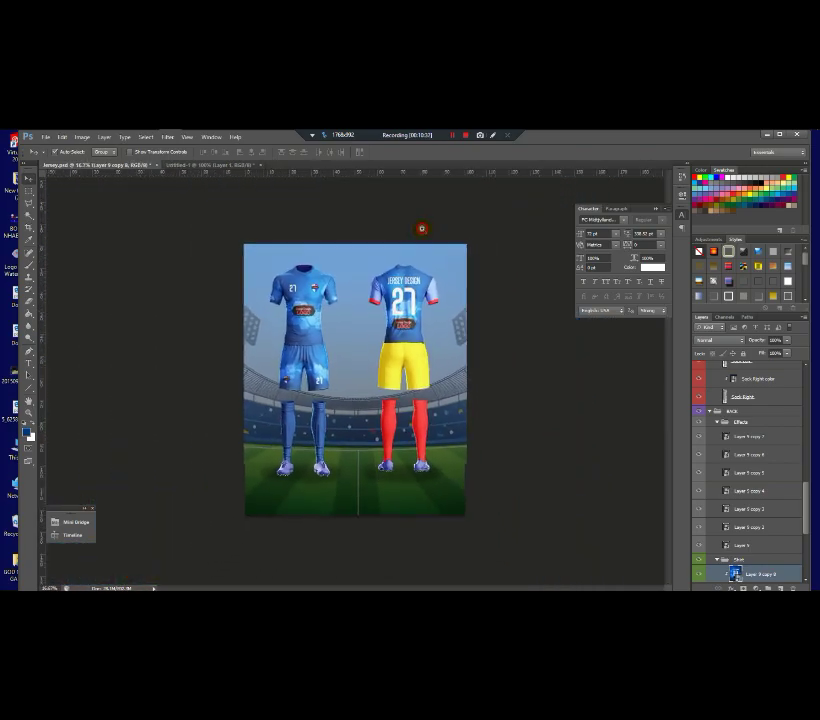
scroll(421, 231, up, 2)
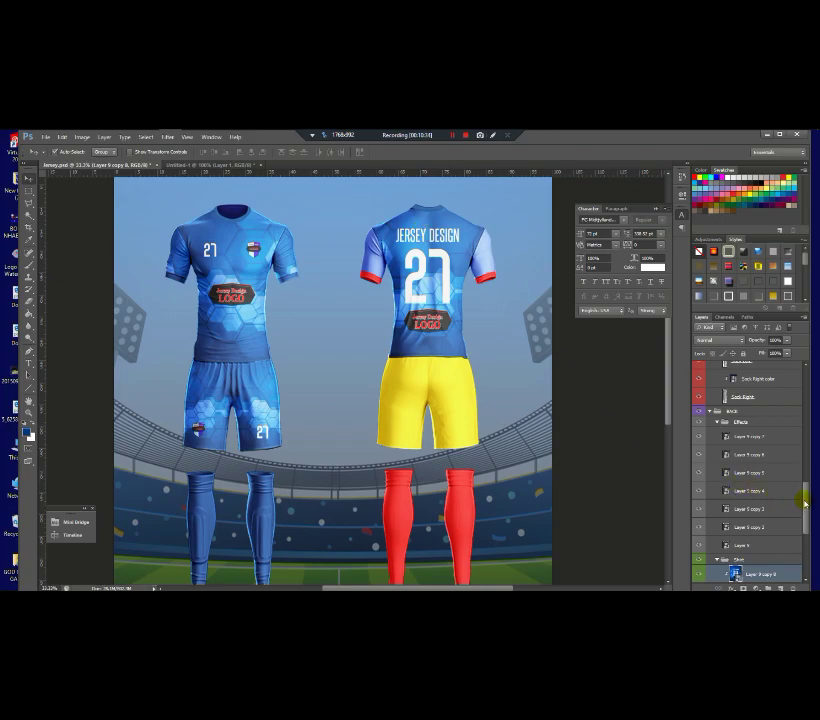
Paint the back shirt's Right sleeve cuff contents dark blue with the Brush tool, then save and close them.
scroll(805, 500, down, 3)
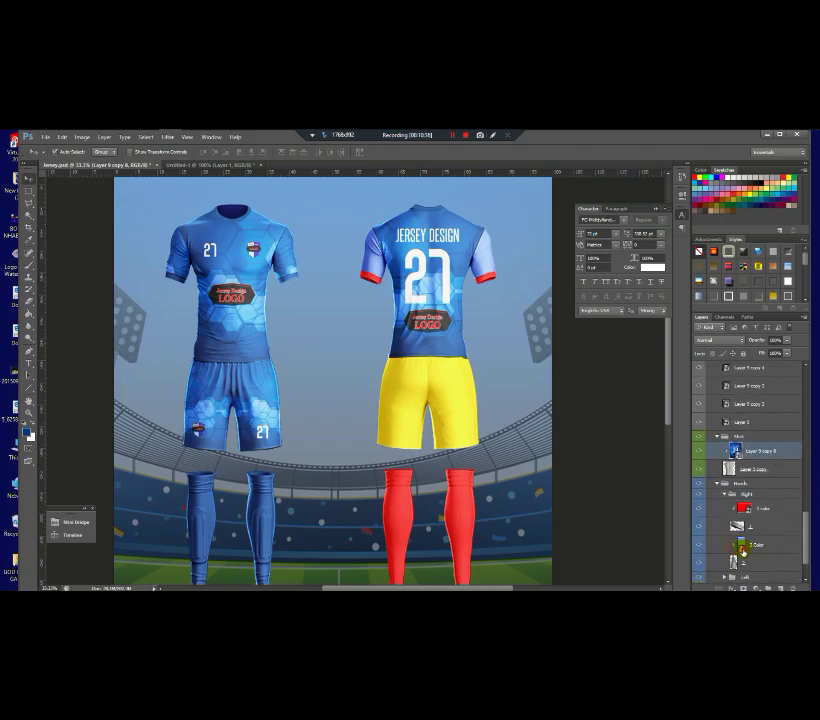
click(750, 509)
double_click(745, 508)
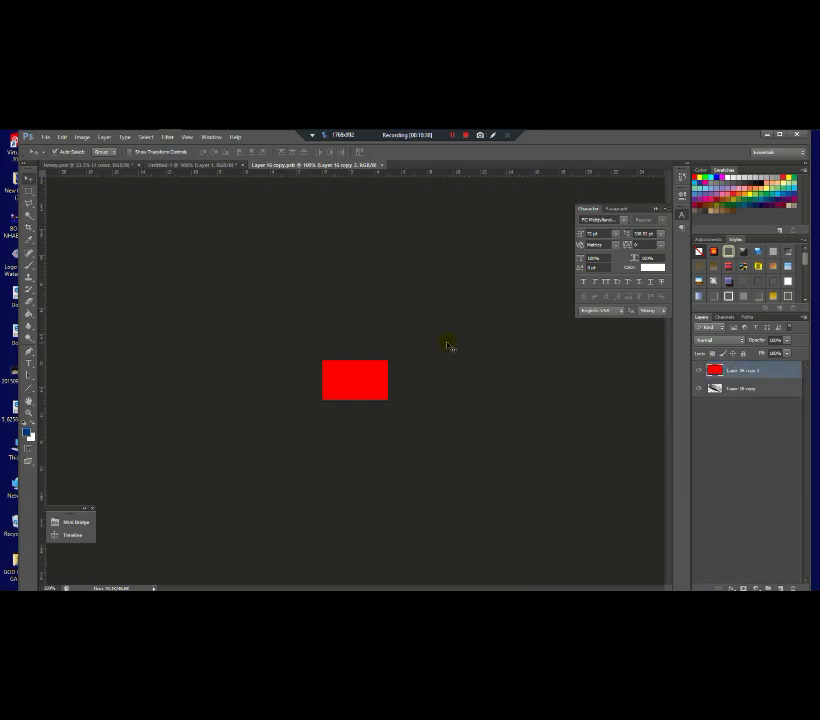
click(28, 270)
click(240, 364)
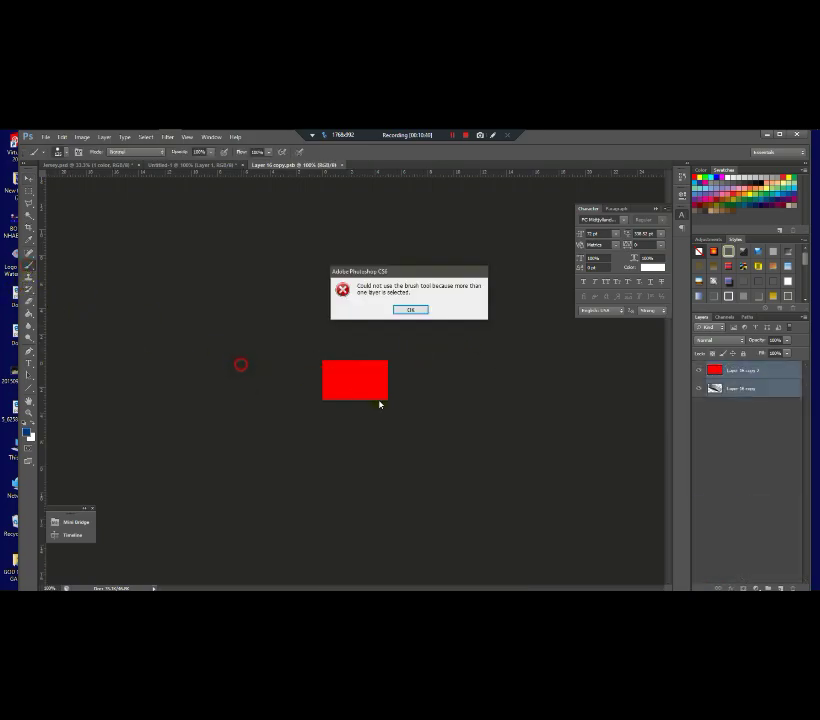
click(409, 309)
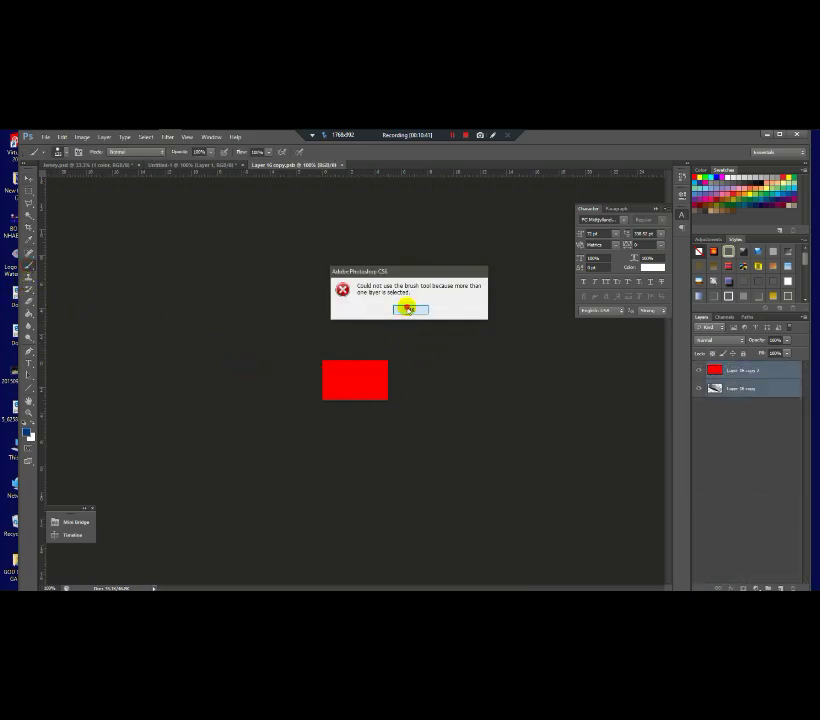
click(724, 370)
mouse_move(372, 378)
mouse_down()
mouse_move(293, 376)
mouse_move(455, 351)
mouse_up()
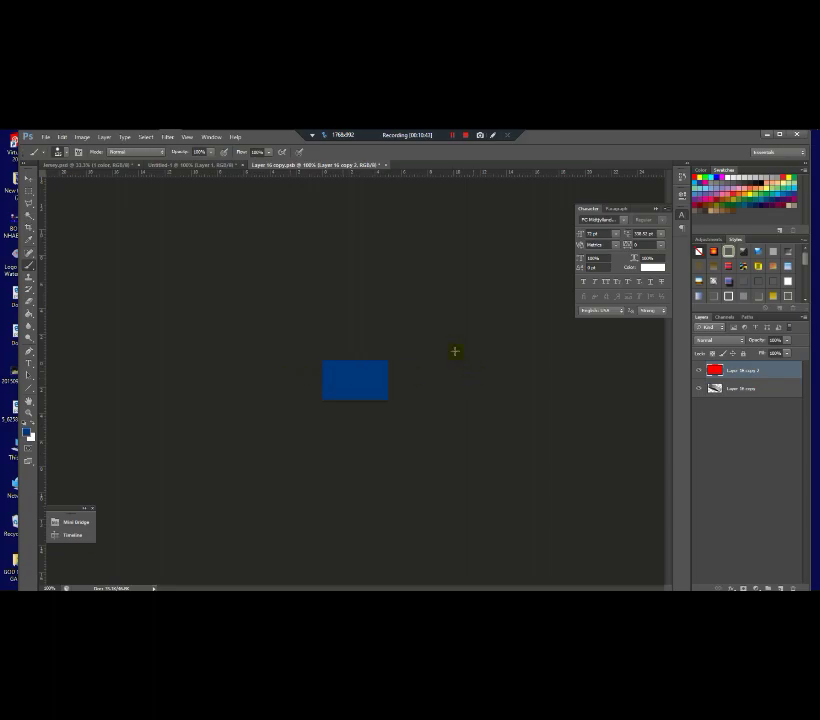
click(384, 165)
click(375, 310)
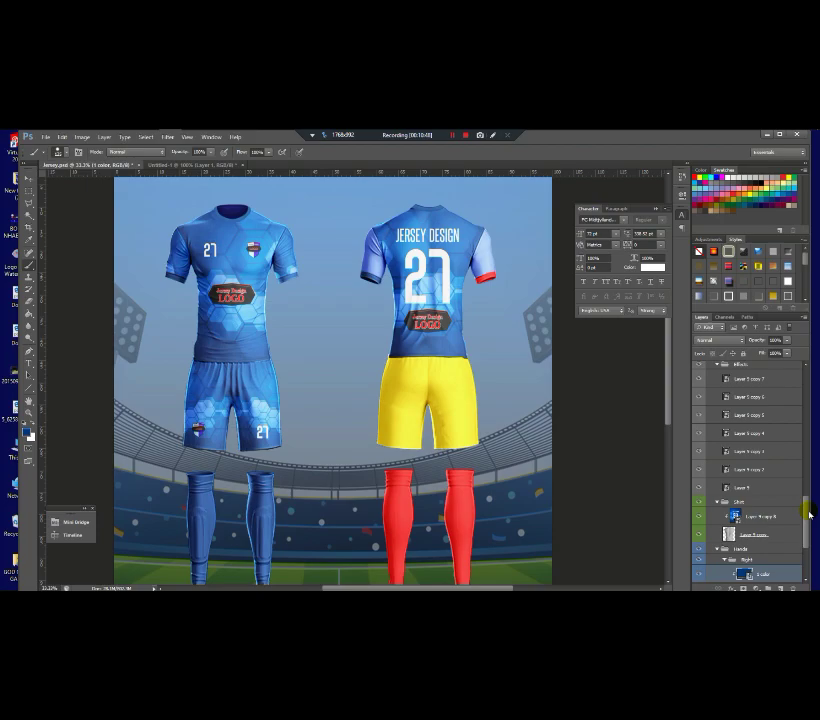
Open the back shirt's Right sleeve color contents and bring in hexagon image 9 from New folder (2).
drag(809, 513, 808, 540)
click(741, 503)
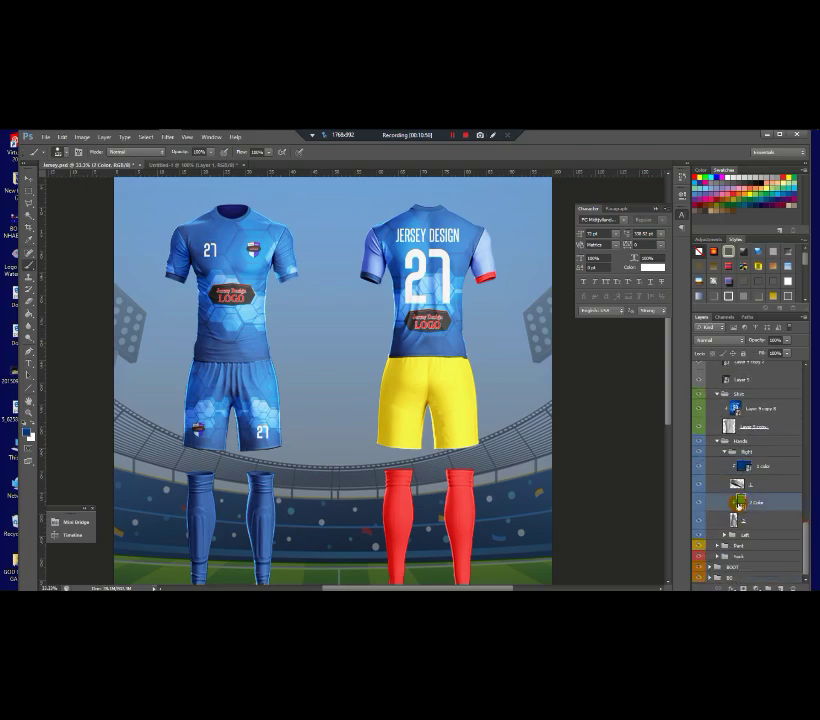
double_click(741, 503)
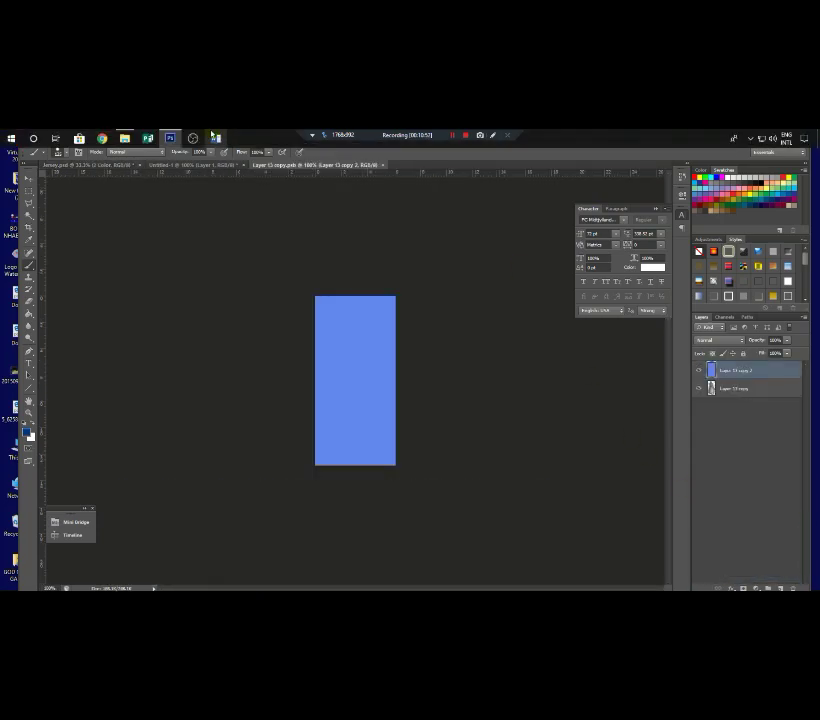
click(124, 138)
key(alt+Up)
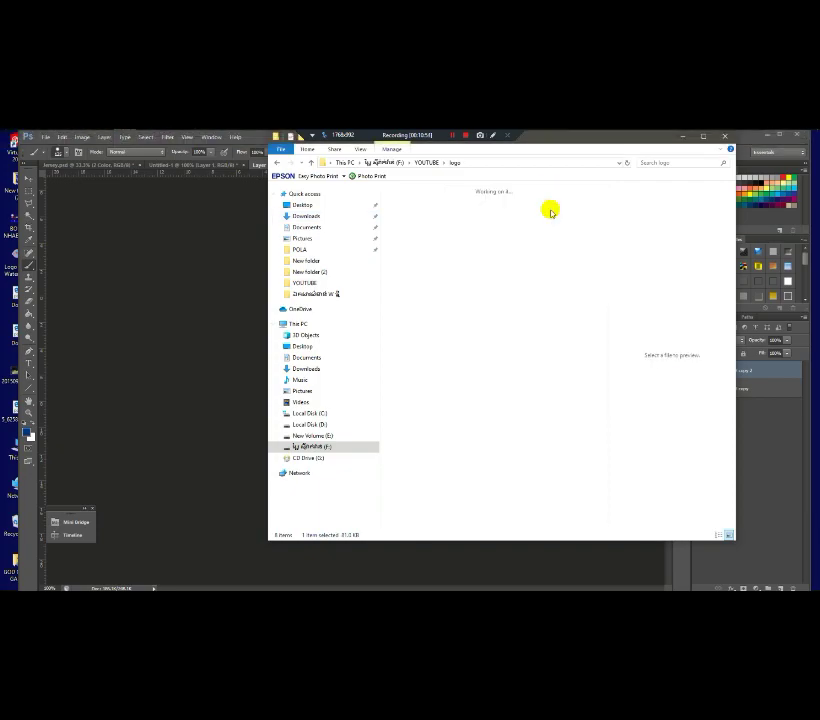
double_click(535, 214)
click(575, 262)
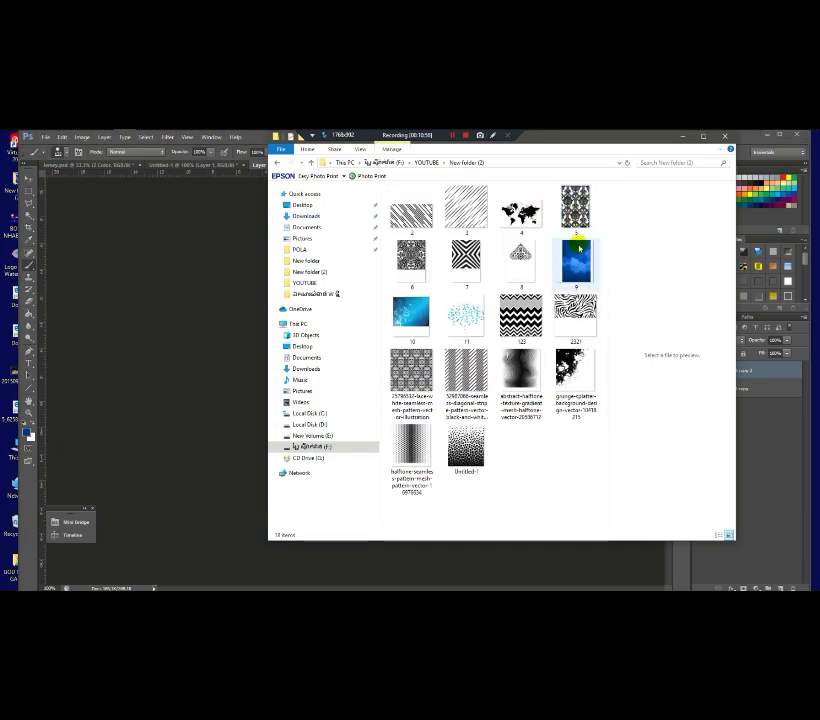
Scale the hexagon image to about 27.5%, rotate it about 21° clockwise over the Right sleeve contents, then save and close them.
drag(229, 311, 507, 324)
drag(410, 346, 392, 361)
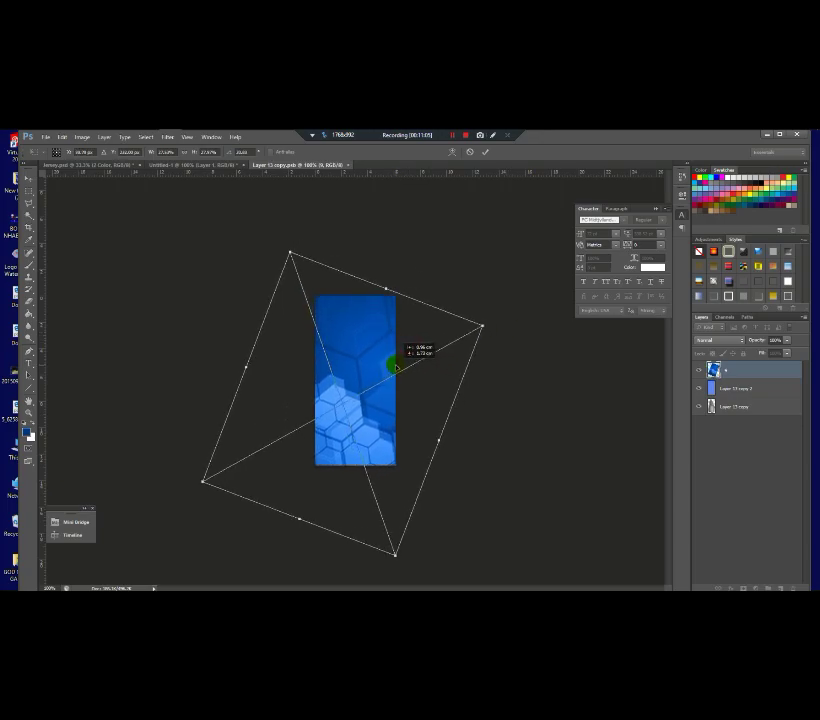
click(348, 165)
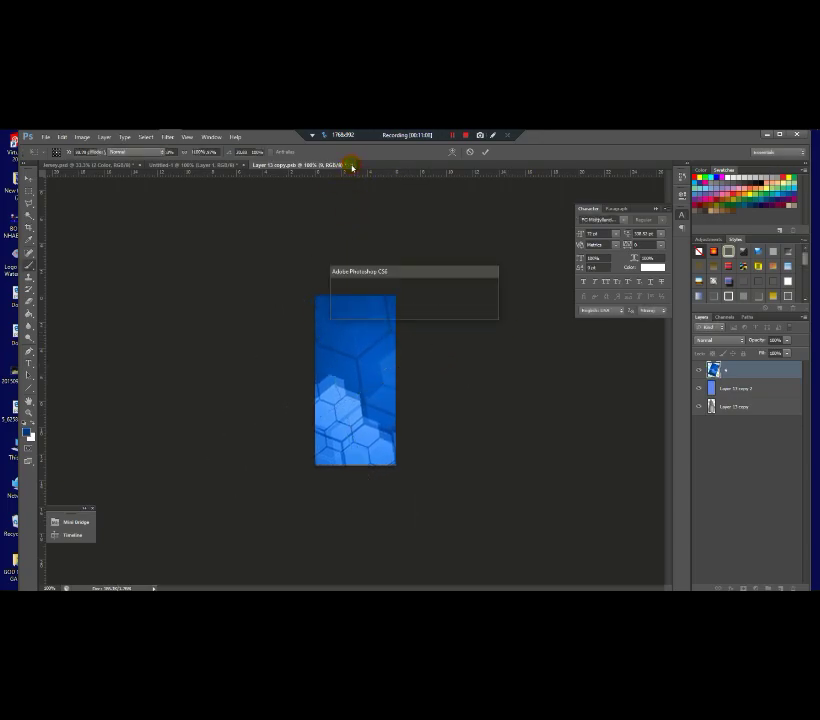
click(377, 309)
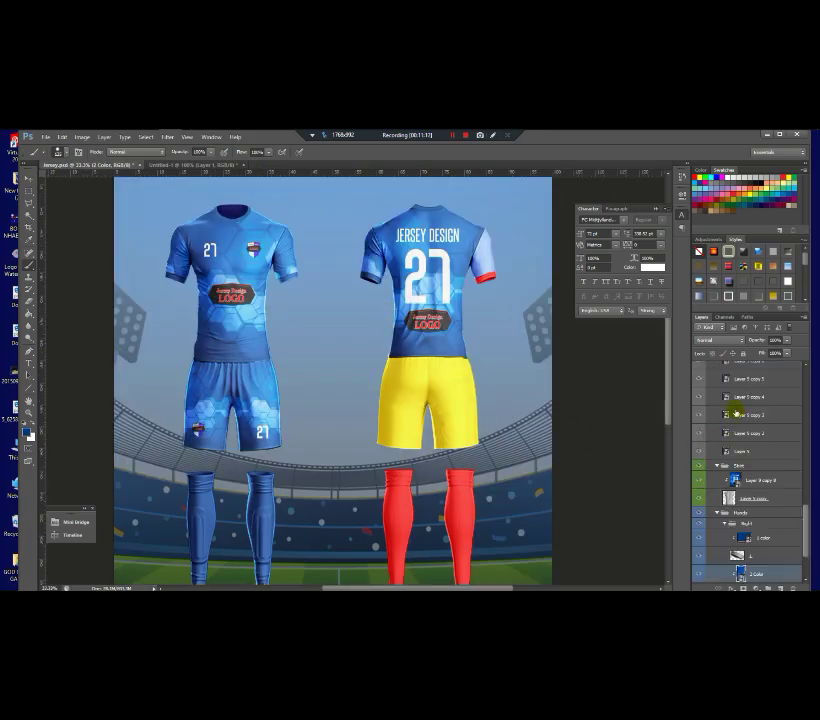
Paint the back shirt's Left sleeve cuff contents dark blue with the Brush tool, then save and close them.
drag(810, 499, 813, 558)
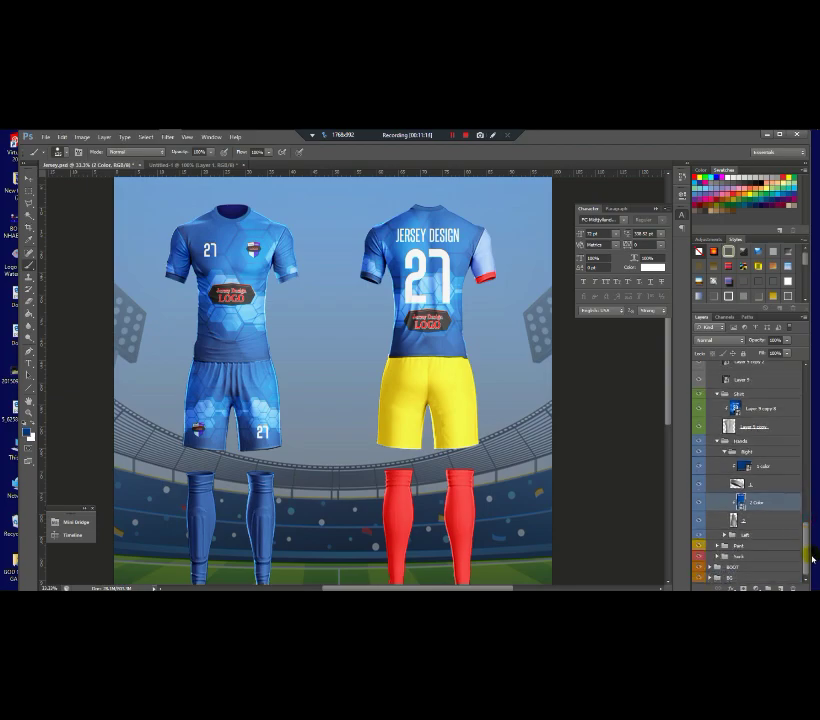
click(726, 536)
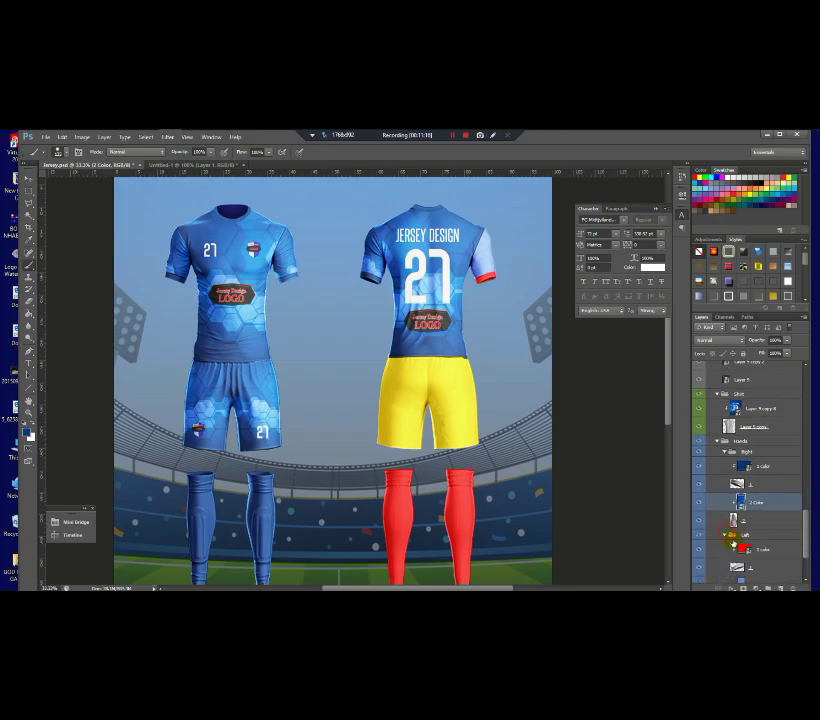
drag(802, 530, 808, 551)
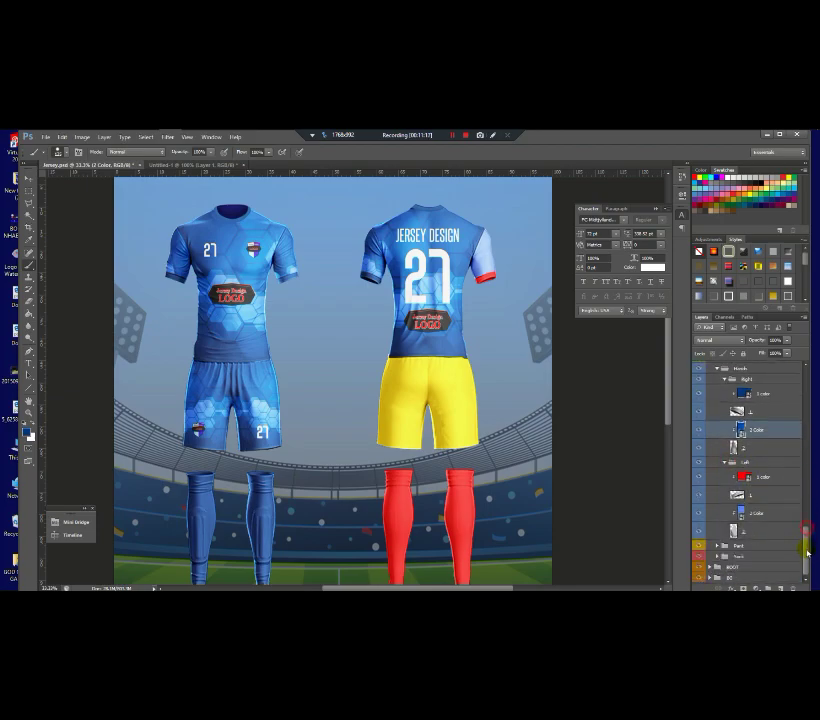
double_click(748, 480)
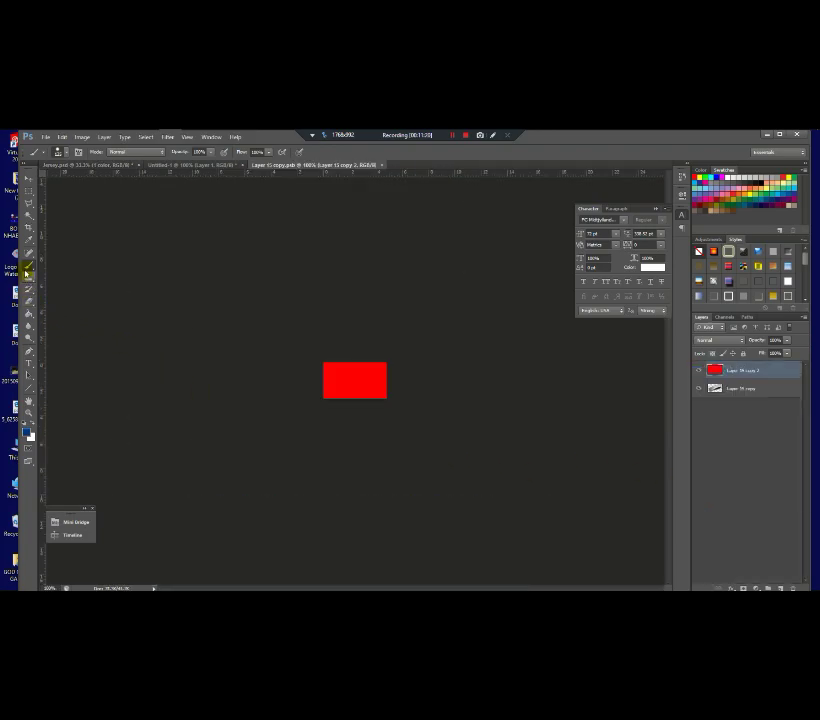
drag(369, 359, 260, 375)
click(385, 168)
click(371, 308)
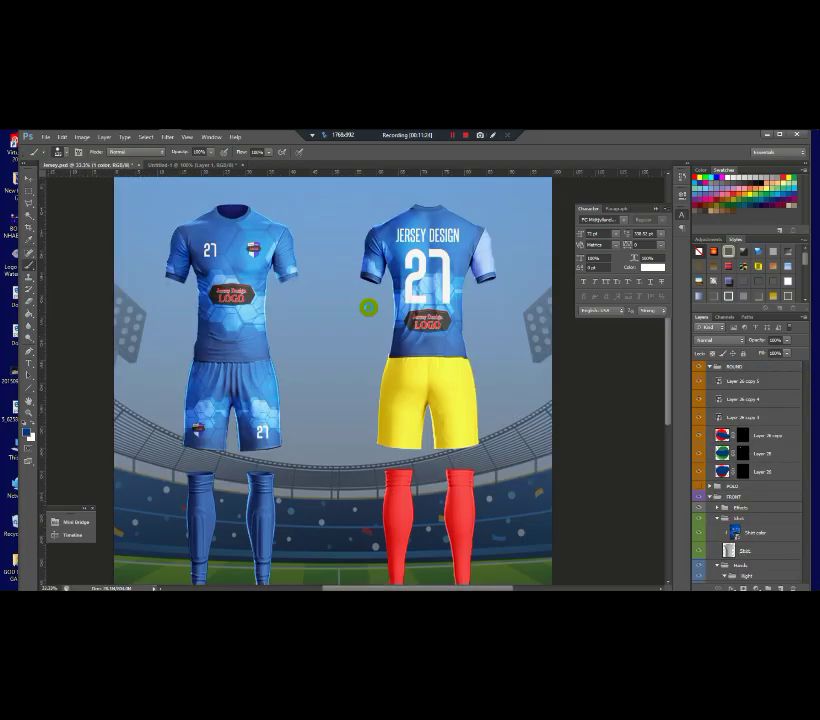
Open the back shirt's Left sleeve color contents and place hexagon image 9 in them.
scroll(806, 458, down, 5)
scroll(810, 518, down, 5)
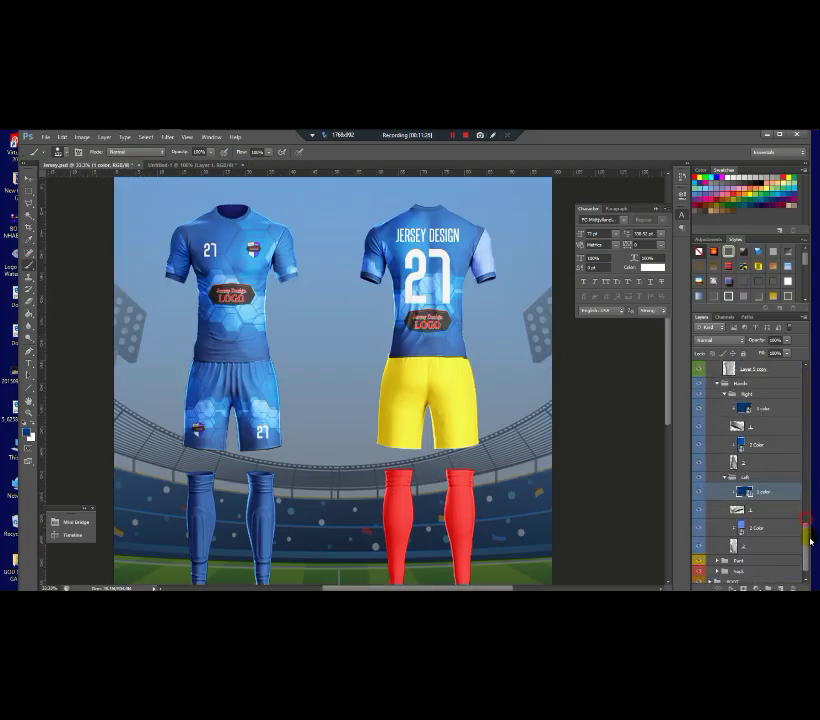
double_click(741, 514)
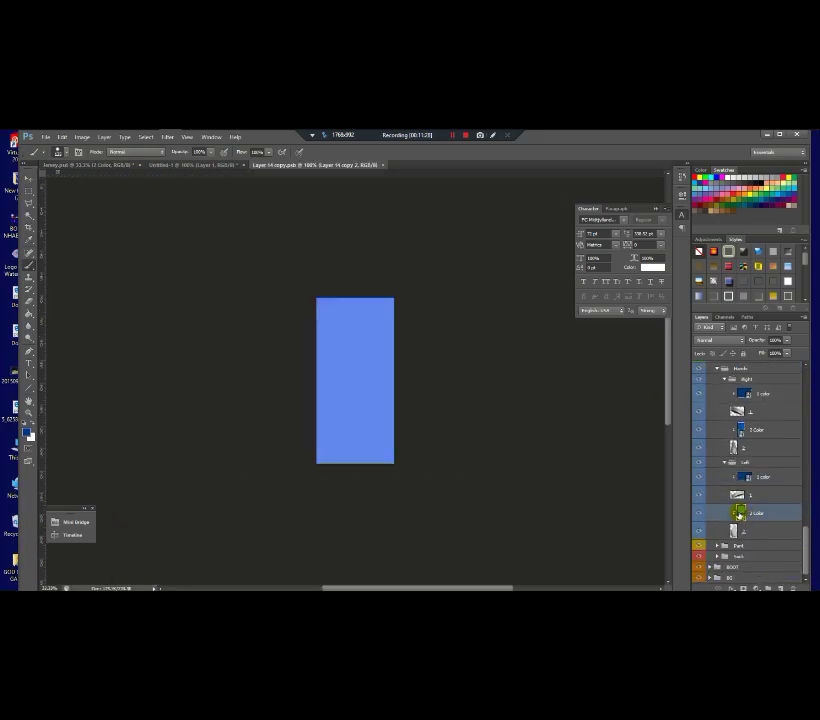
click(126, 138)
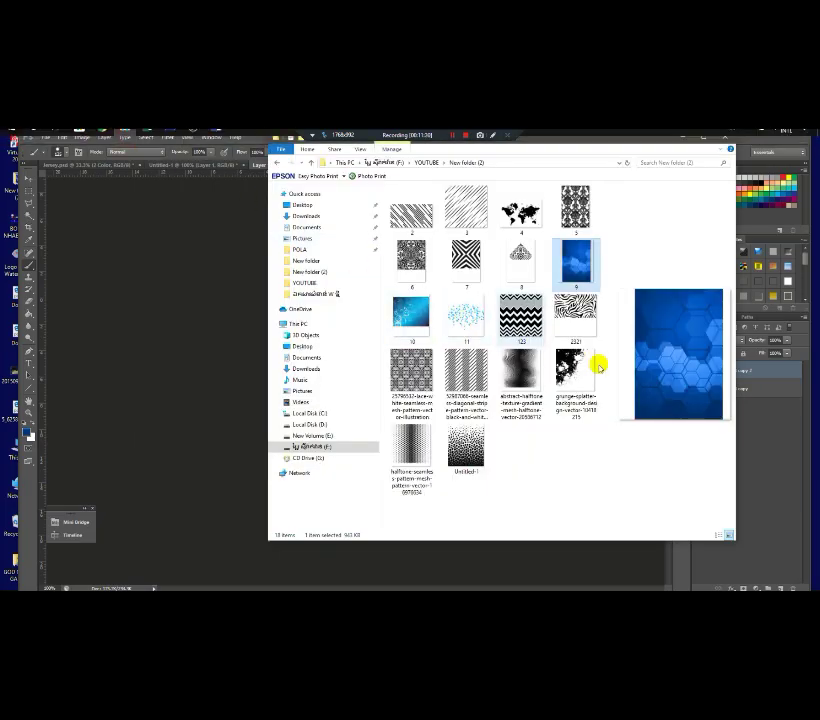
drag(576, 262, 416, 378)
Scale the hexagon image to about 27%, rotate it about 20° counterclockwise over the Left sleeve contents, then save and close them.
drag(395, 431, 452, 498)
drag(525, 452, 551, 390)
drag(391, 351, 409, 386)
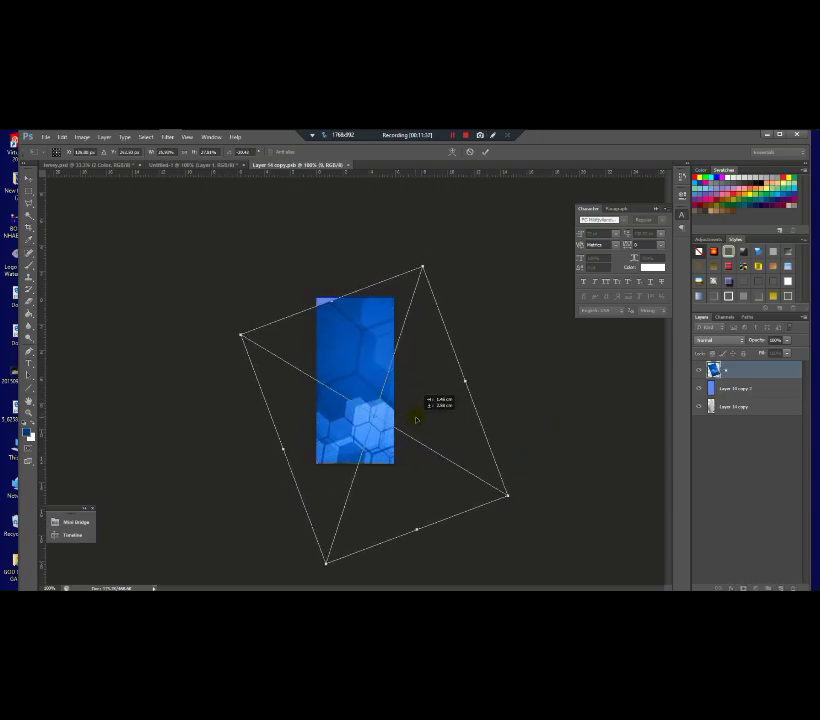
key(Escape)
click(349, 166)
click(372, 310)
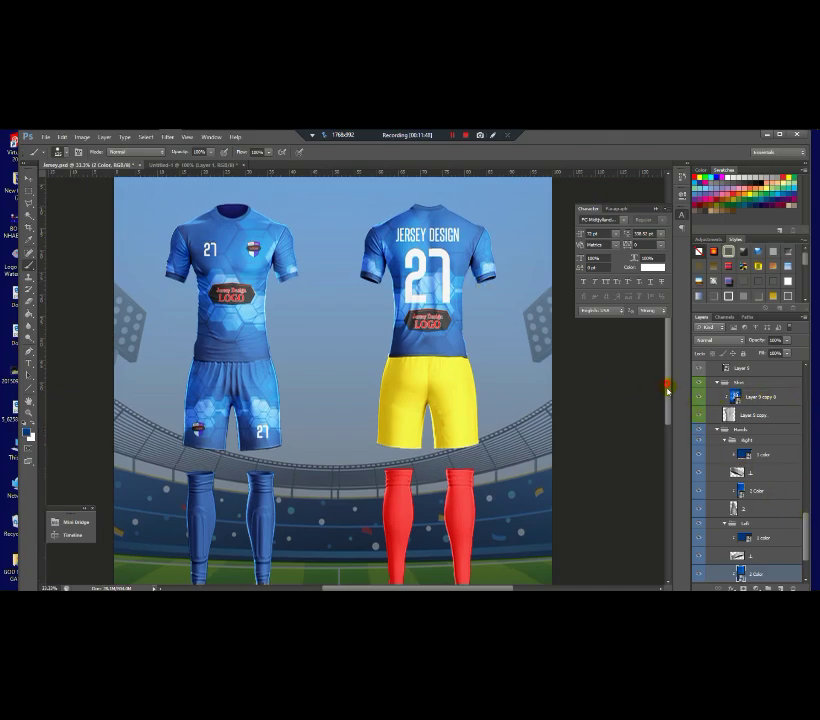
Place hexagon image 9 in the back shorts' color contents, aligned to the right edge of the canvas.
drag(668, 381, 667, 400)
scroll(743, 553, down, 3)
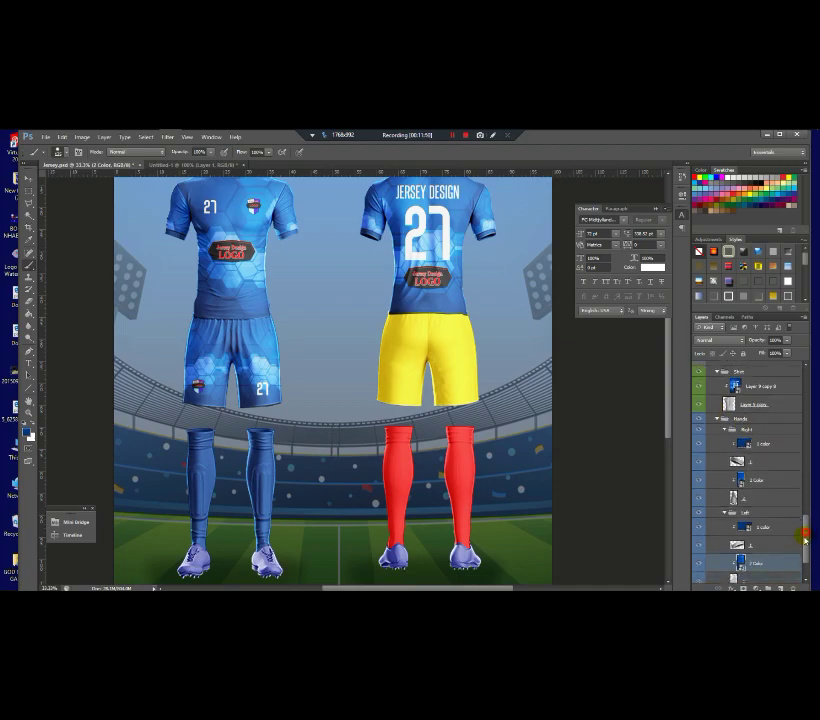
click(719, 547)
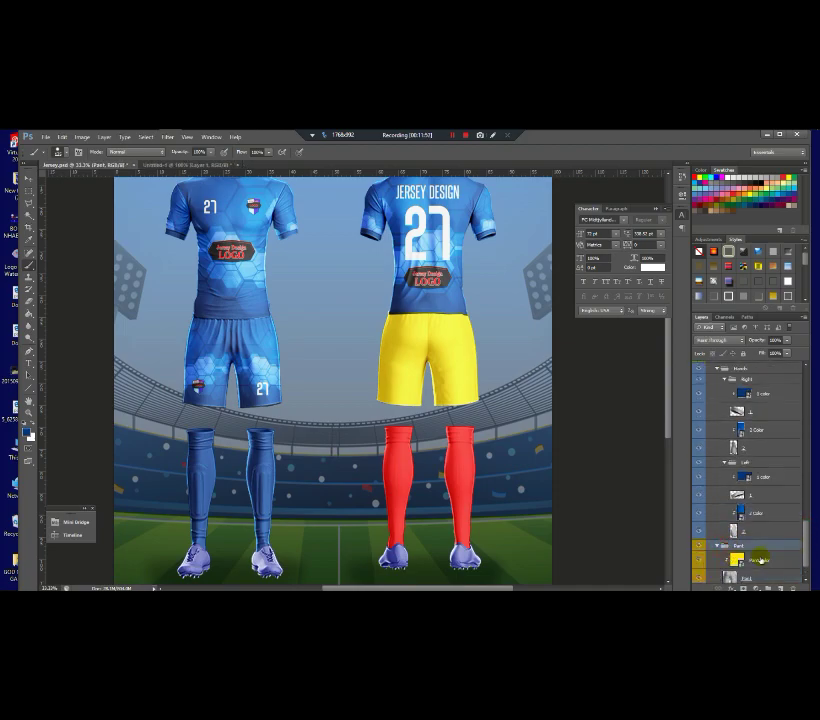
double_click(738, 563)
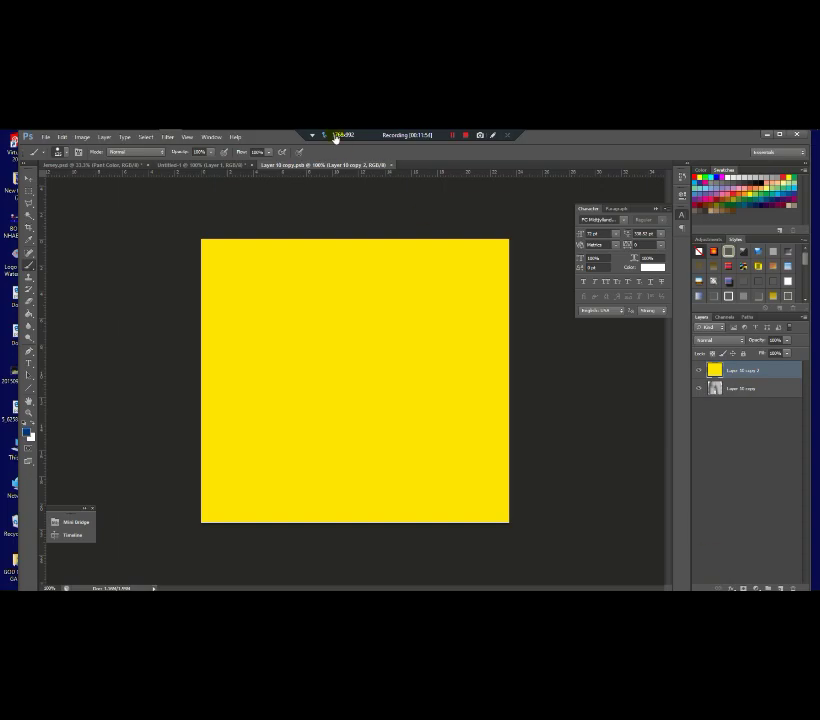
click(124, 137)
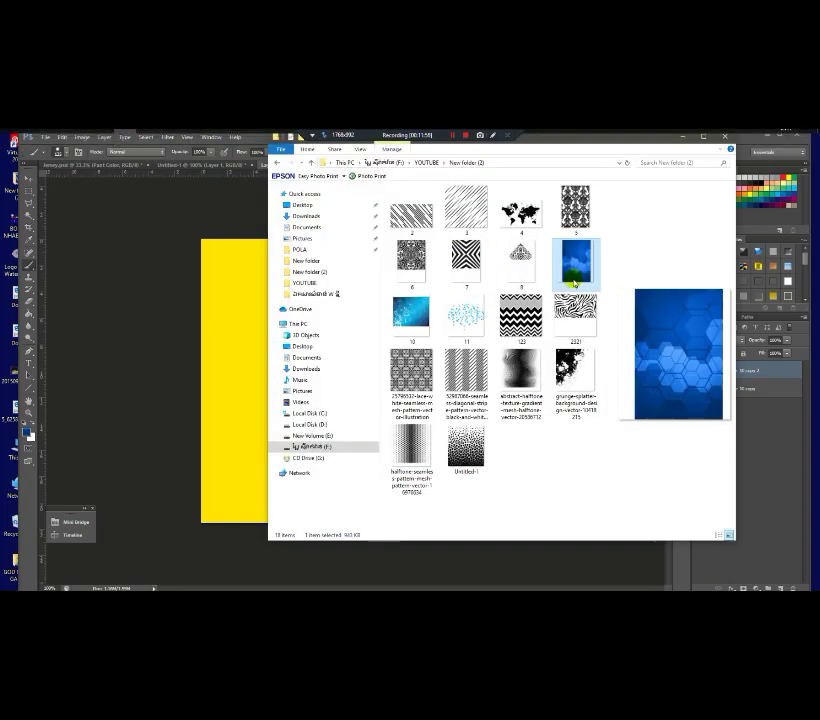
drag(237, 357, 271, 361)
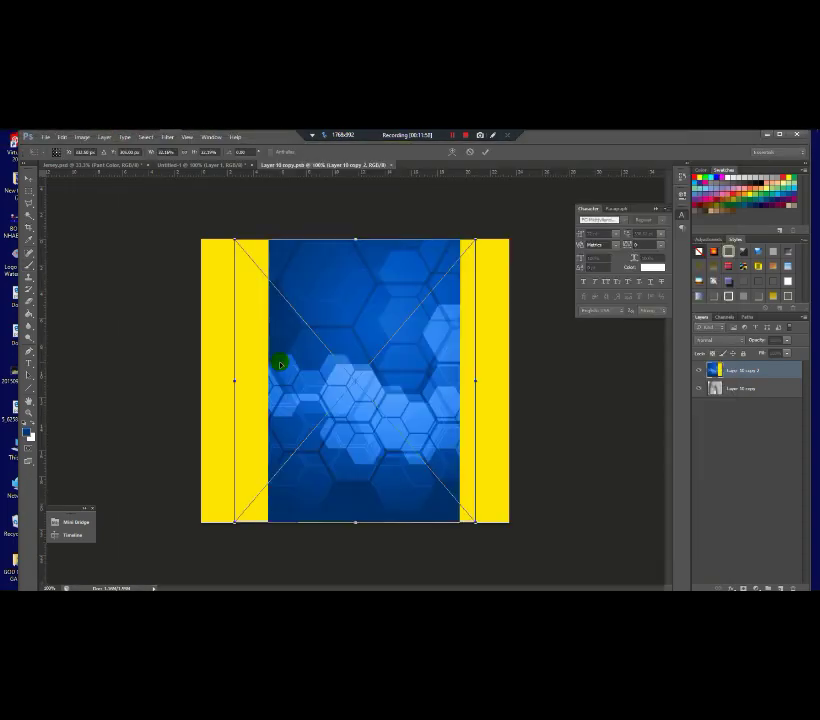
drag(364, 357, 414, 358)
key(Return)
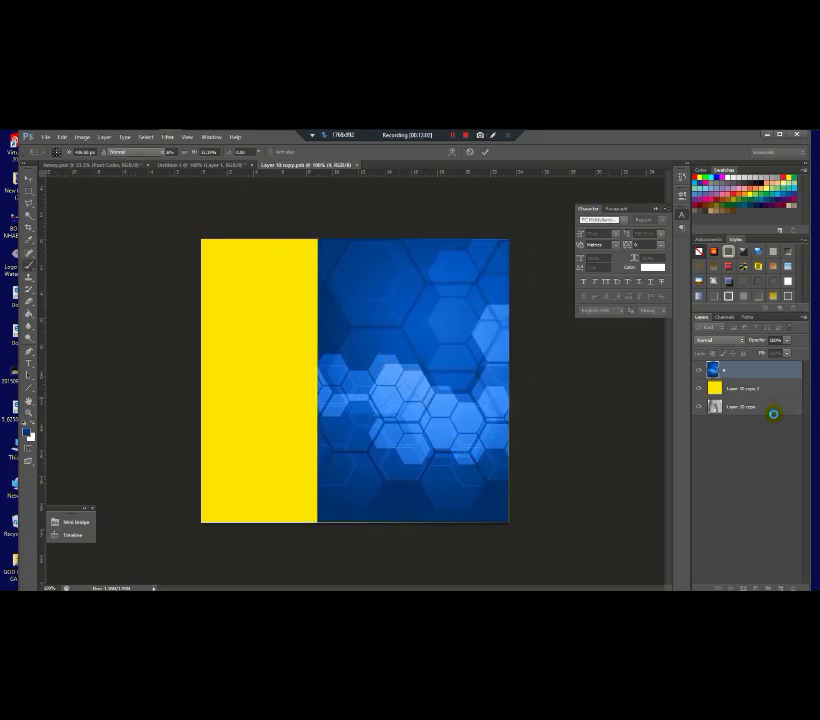
Move the grey shorts image on Layer 10 copy above the yellow Layer 10 copy 2.
click(761, 407)
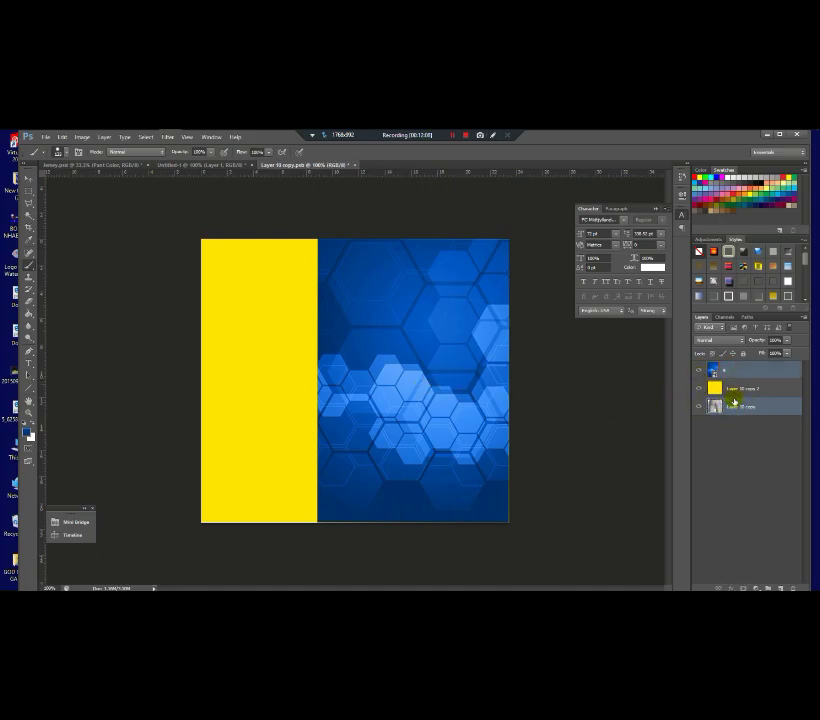
drag(738, 412, 705, 394)
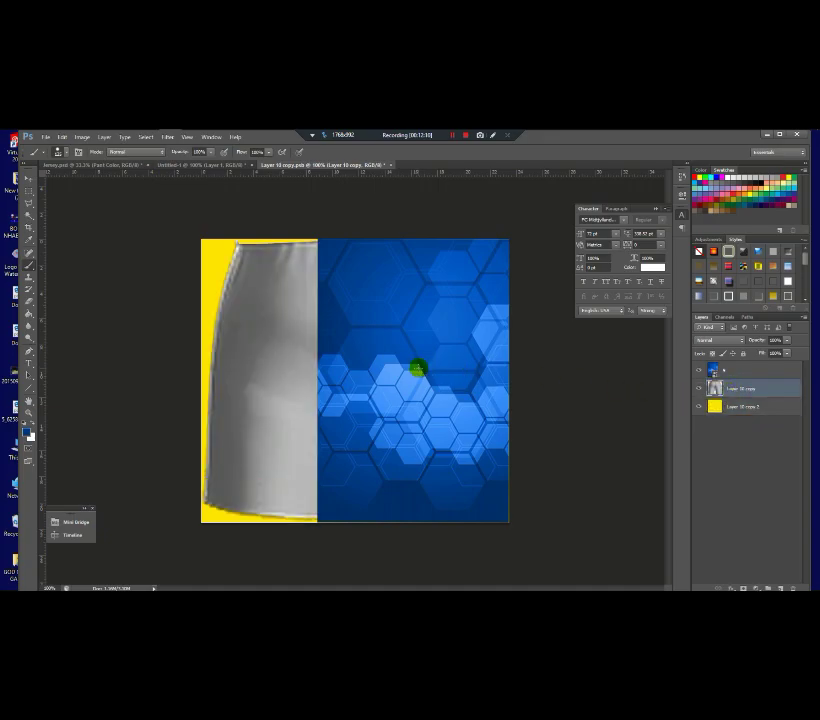
key(ctrl+t)
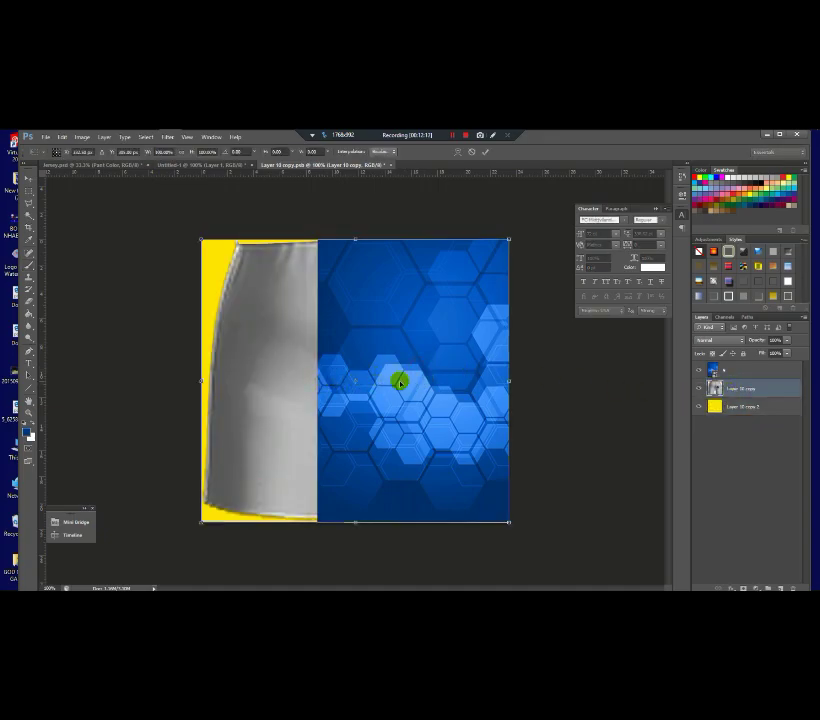
key(Return)
Narrow hexagon image 9 to about 26% width so it covers only the right half of the shorts contents.
click(745, 371)
key(ctrl+t)
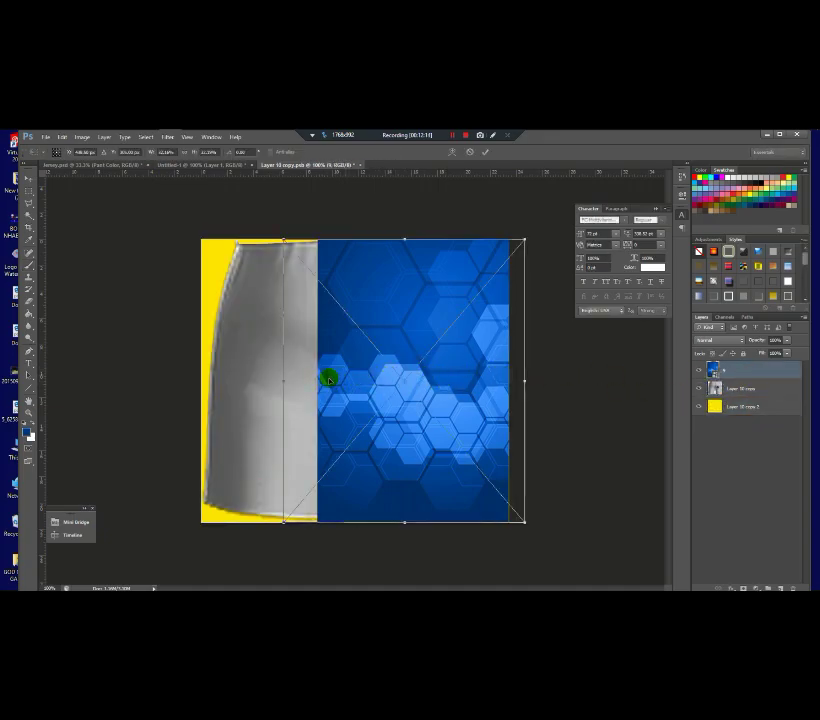
drag(317, 380, 336, 384)
key(Return)
click(399, 388)
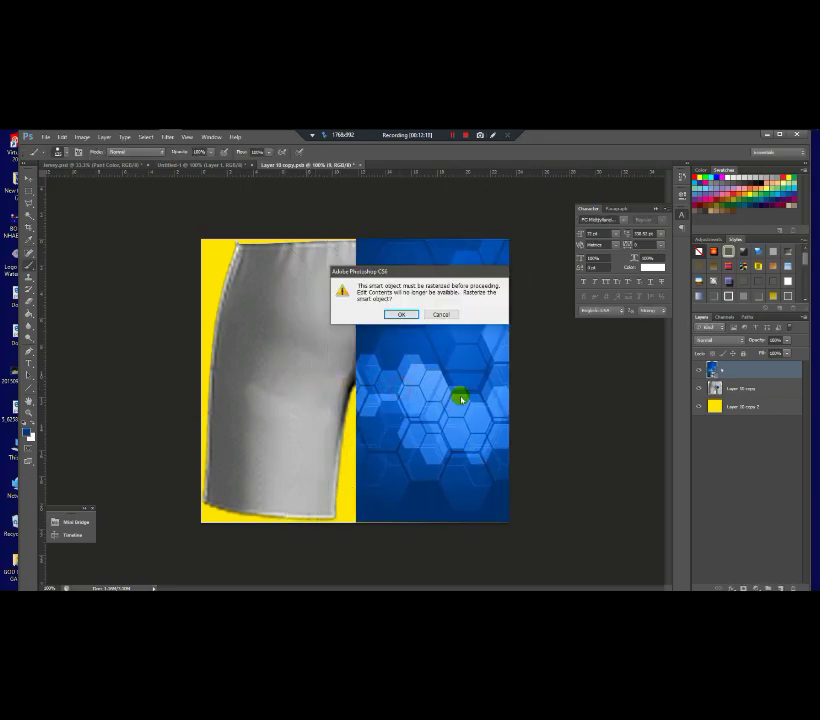
click(437, 313)
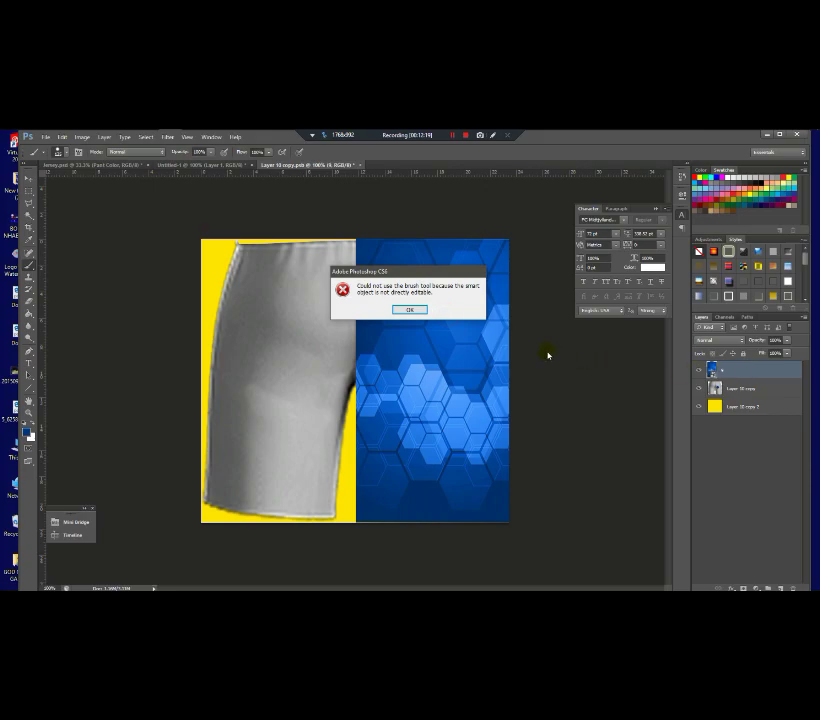
click(418, 311)
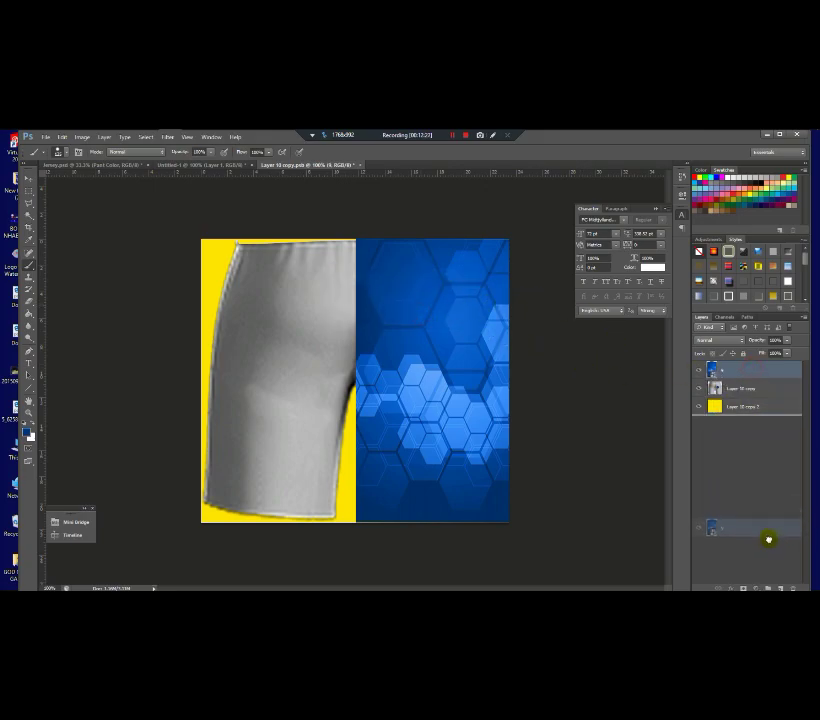
Duplicate hexagon image 9 and flip it horizontally over the left half of the shorts, then save and close the contents.
click(778, 588)
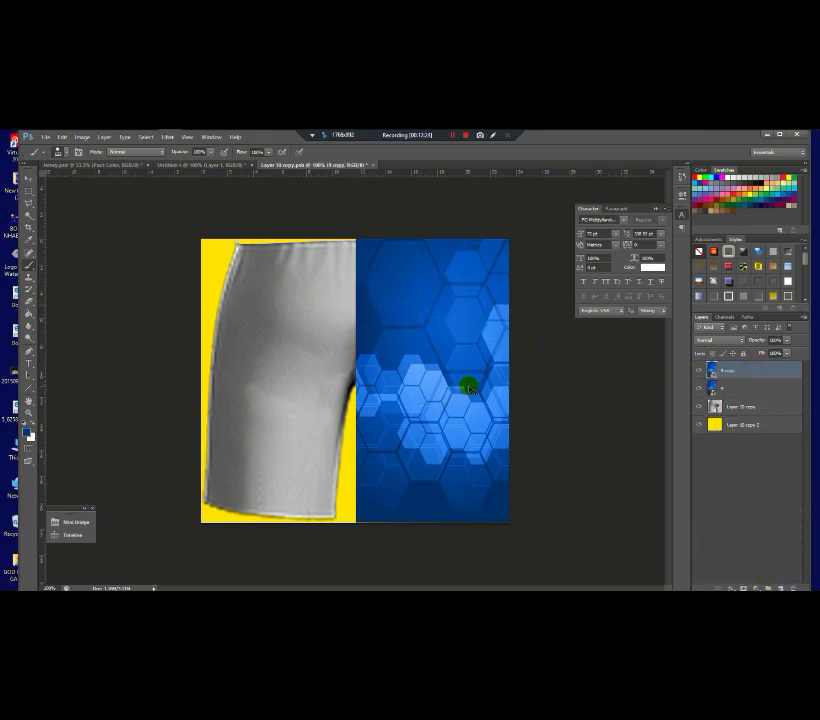
key(ctrl+t)
right_click(465, 383)
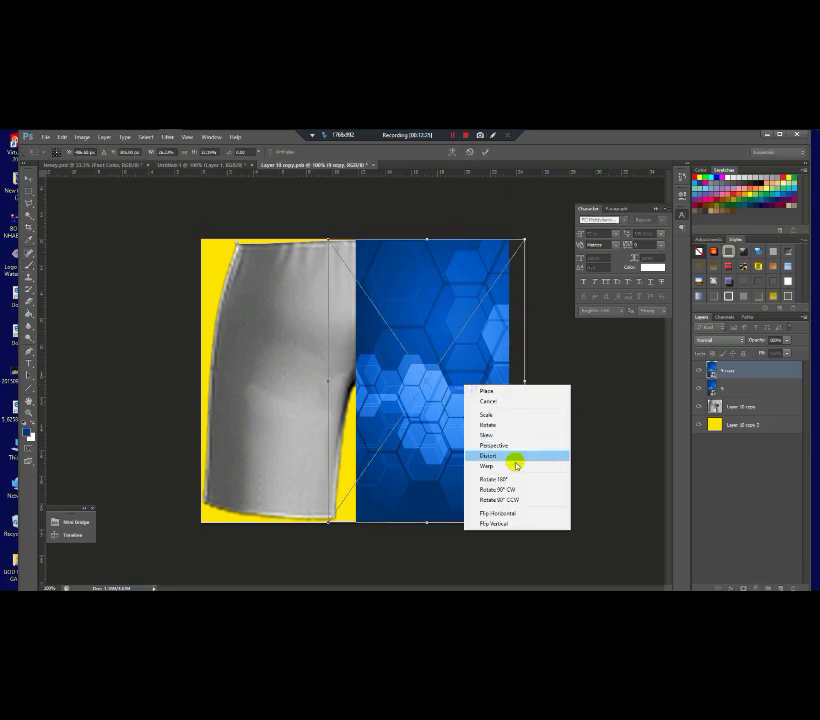
click(509, 513)
drag(485, 438, 340, 423)
key(Return)
key(b)
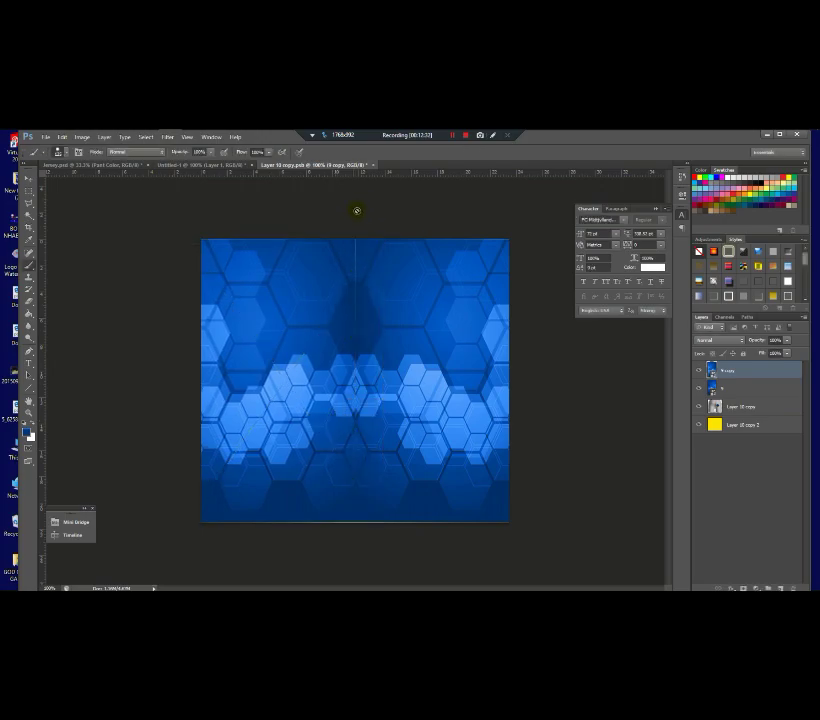
click(370, 170)
click(380, 312)
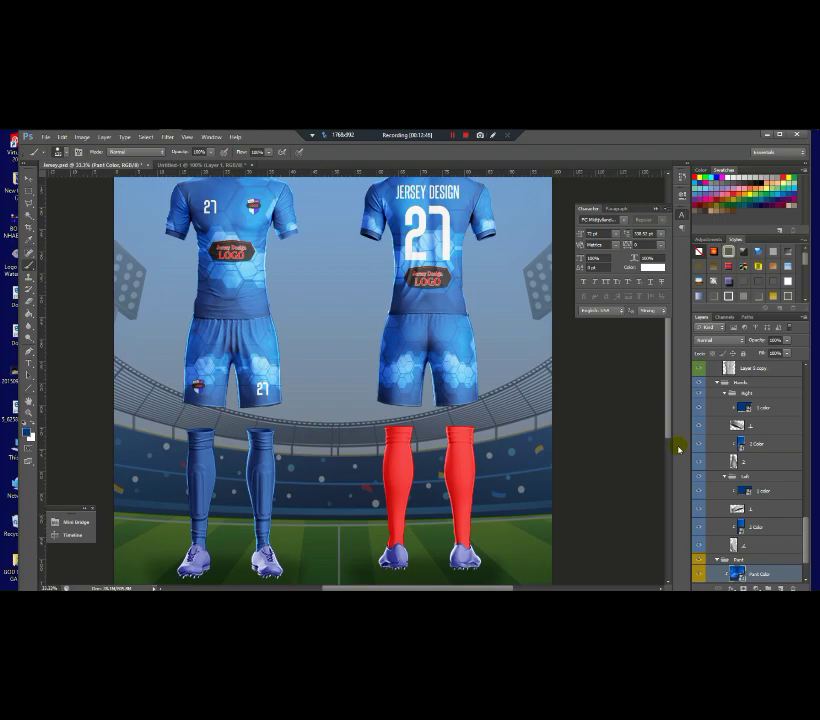
Paint the back kit's Sock Right color contents dark blue with the Brush tool, then save and close them.
drag(668, 403, 668, 421)
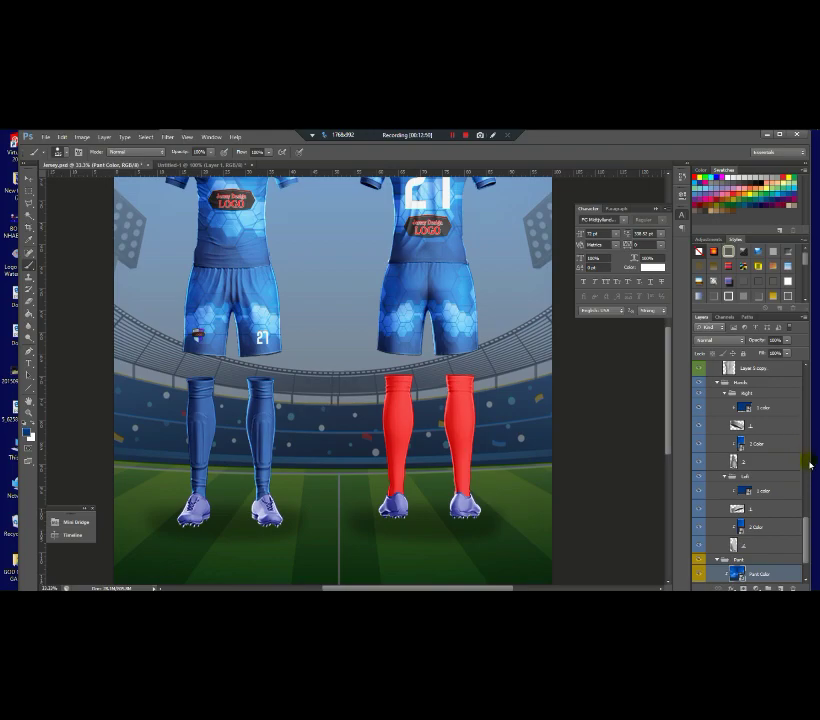
drag(803, 525, 805, 541)
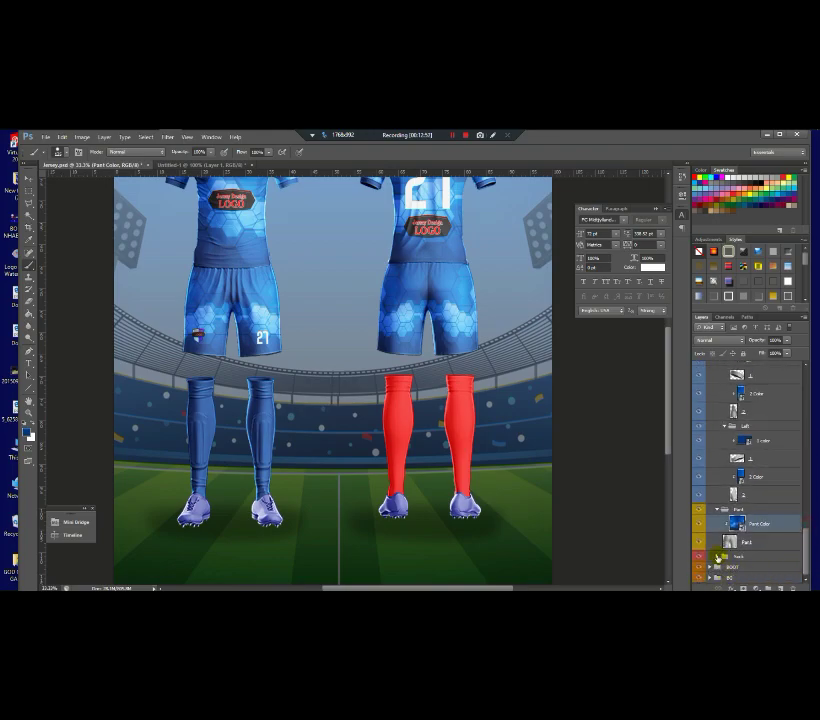
click(713, 555)
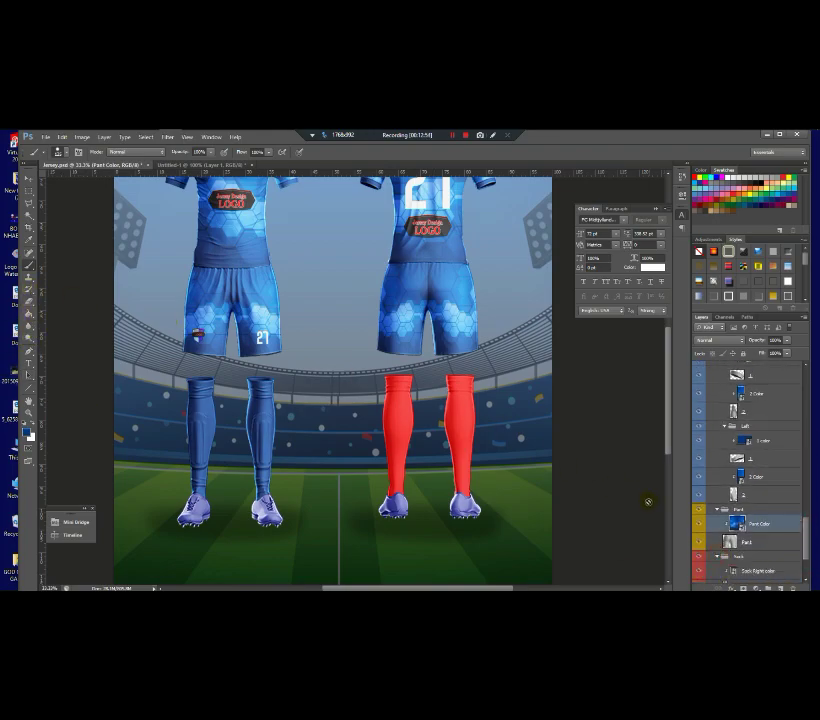
click(735, 570)
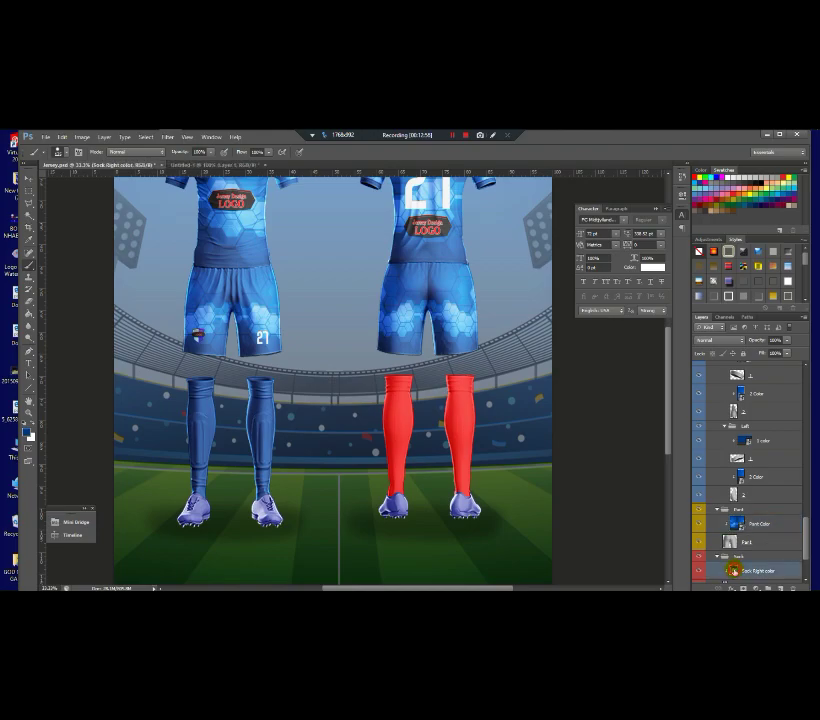
double_click(735, 570)
mouse_move(210, 301)
mouse_down()
mouse_move(349, 244)
mouse_move(361, 229)
mouse_move(315, 211)
mouse_move(268, 215)
mouse_move(295, 287)
mouse_move(530, 279)
mouse_move(466, 245)
mouse_move(341, 347)
mouse_move(227, 328)
mouse_move(252, 417)
mouse_move(544, 428)
mouse_up()
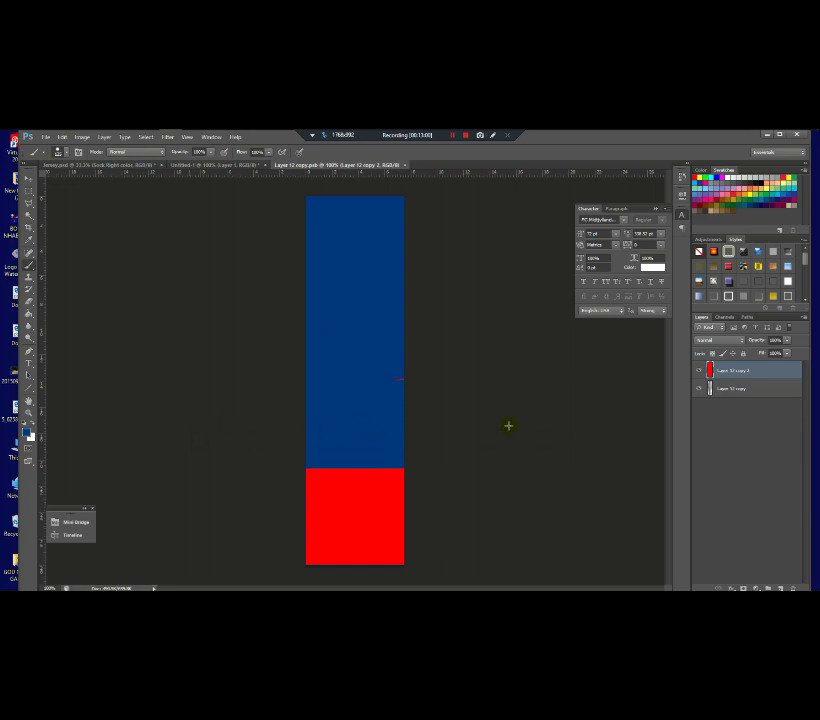
mouse_move(299, 440)
mouse_down()
mouse_move(365, 459)
mouse_move(665, 463)
mouse_move(430, 586)
mouse_move(285, 586)
mouse_up()
drag(441, 510, 397, 508)
click(404, 165)
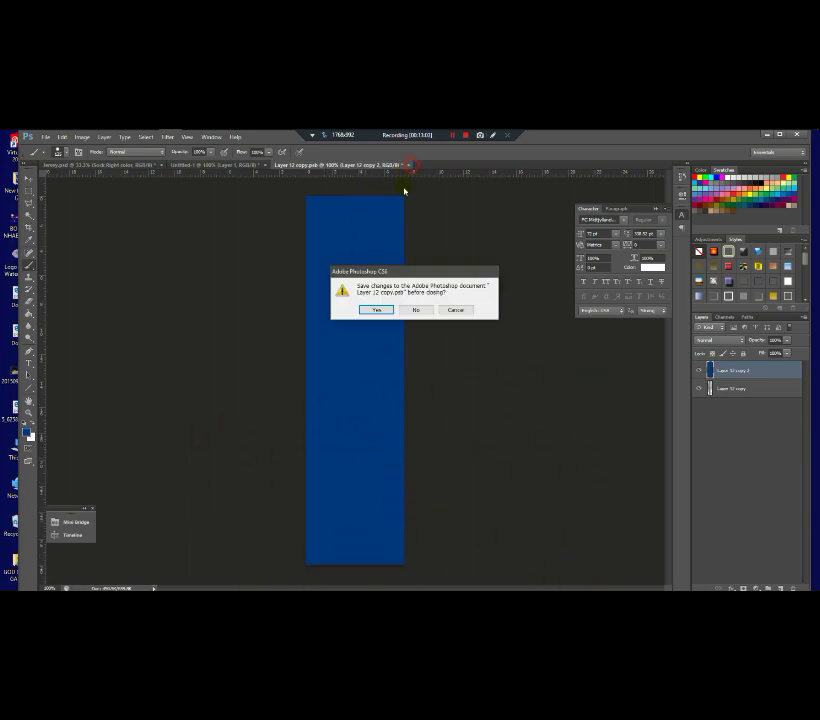
click(390, 306)
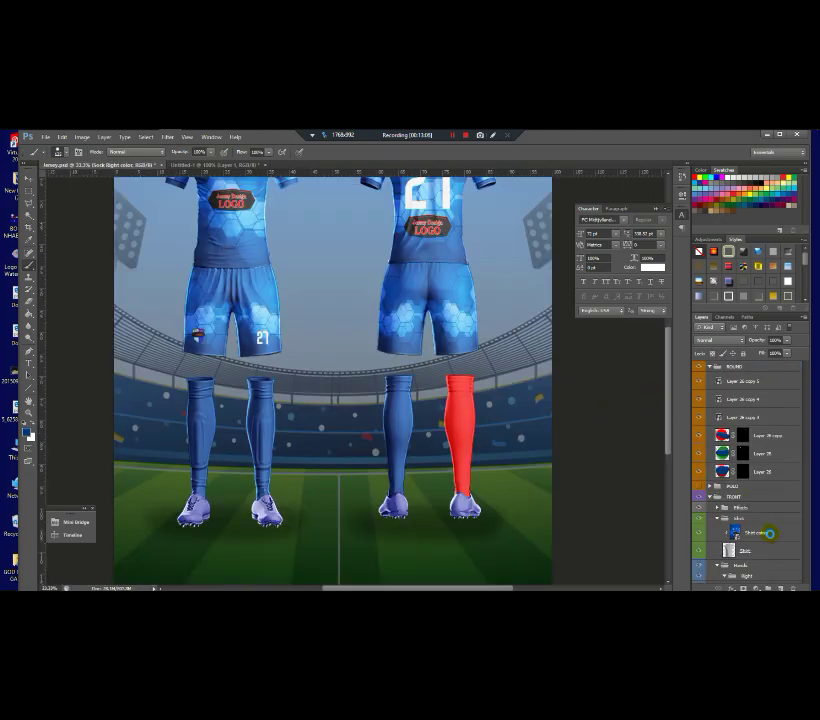
Paint the back kit's Sock Left color contents dark blue with the Brush tool, then save and close them.
scroll(745, 573, down, 2)
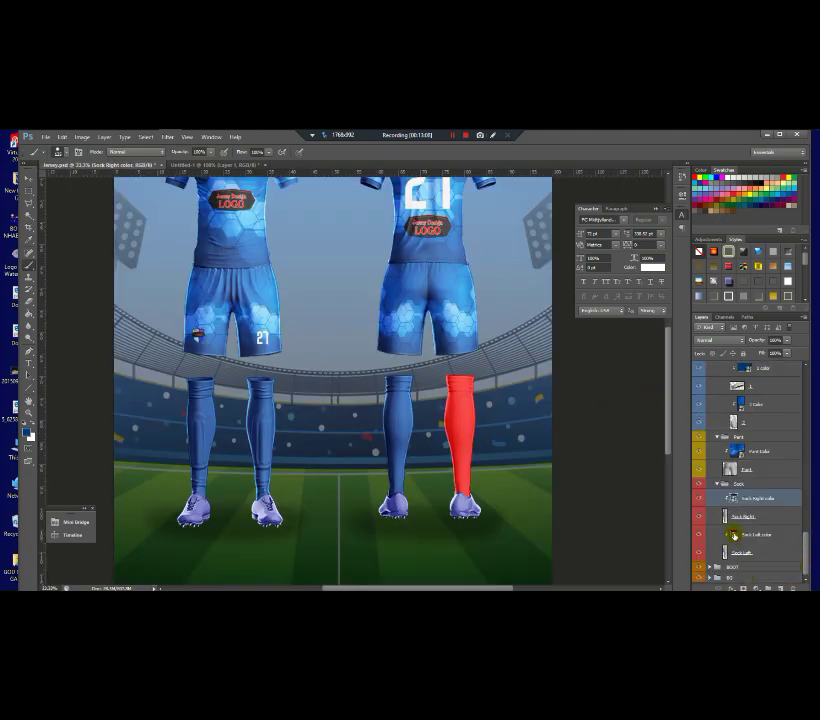
click(734, 535)
double_click(734, 536)
mouse_move(448, 499)
mouse_down()
mouse_move(273, 521)
mouse_move(322, 563)
mouse_move(306, 557)
mouse_move(343, 489)
mouse_move(348, 447)
mouse_move(449, 391)
mouse_move(470, 402)
mouse_move(354, 357)
mouse_move(353, 300)
mouse_move(264, 286)
mouse_move(306, 257)
mouse_move(343, 205)
mouse_up()
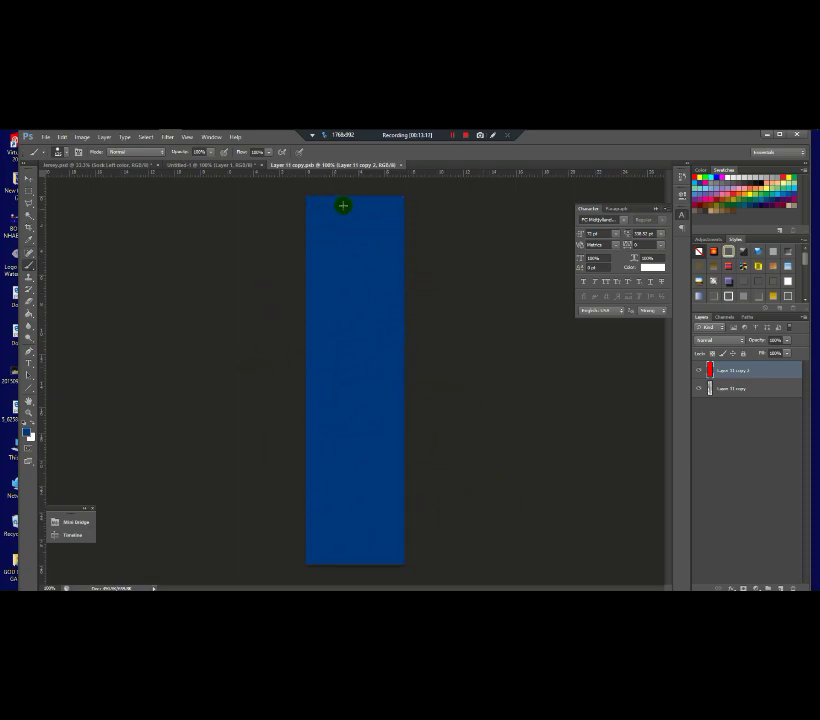
click(403, 168)
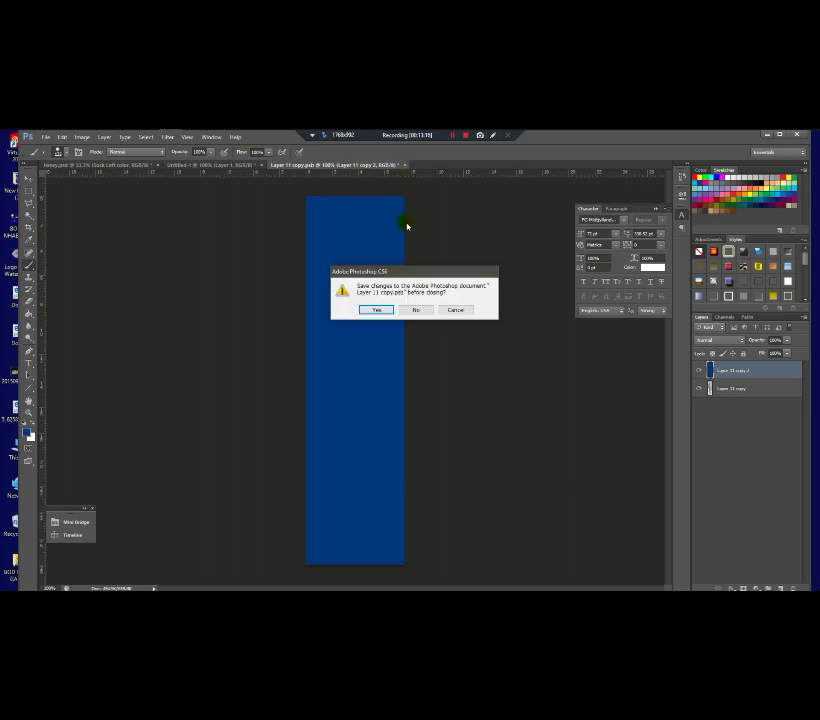
click(389, 309)
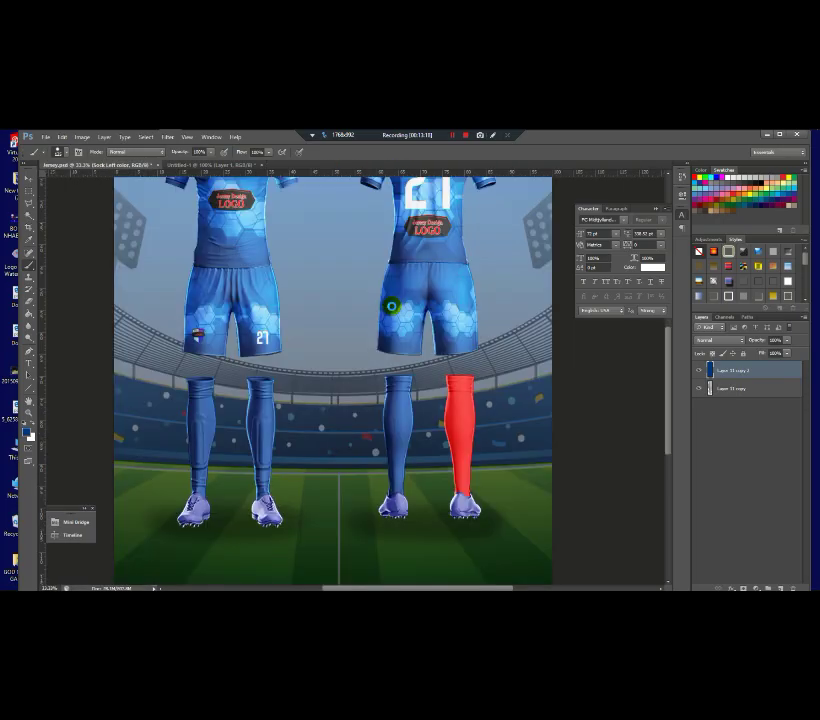
Examine the front shirt, back name and number, sleeves, shorts and socks up close, and the full kit mockup.
key(ctrl+minus)
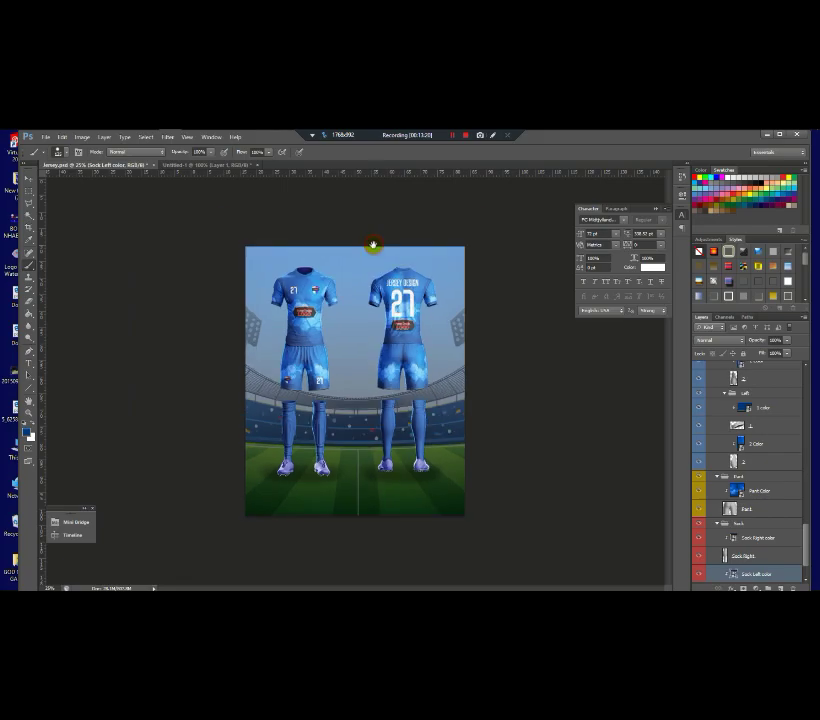
scroll(297, 231, up, 4)
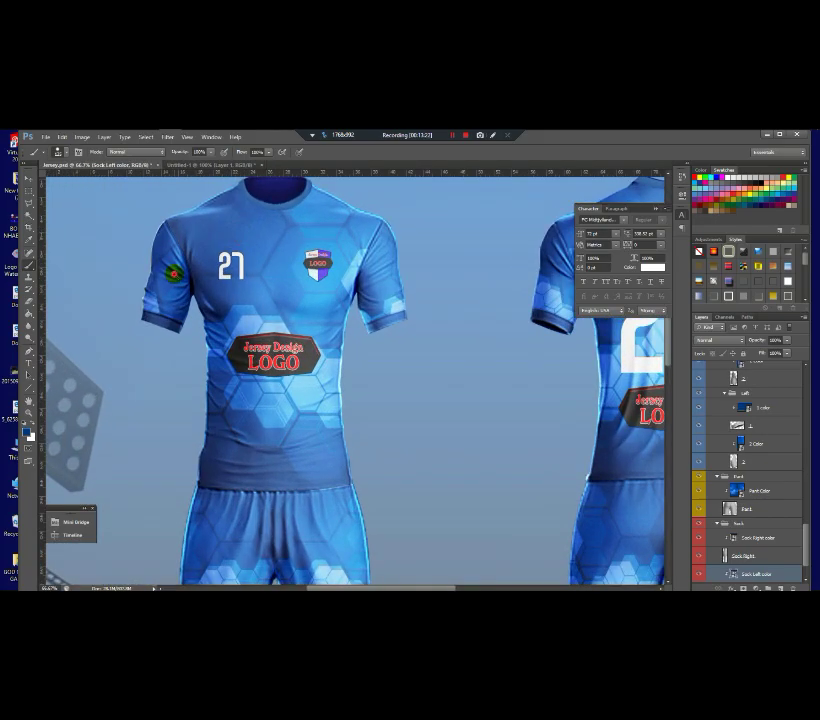
scroll(174, 274, up, 2)
scroll(222, 289, down, 2)
drag(489, 301, 365, 390)
ctrl+click(492, 408)
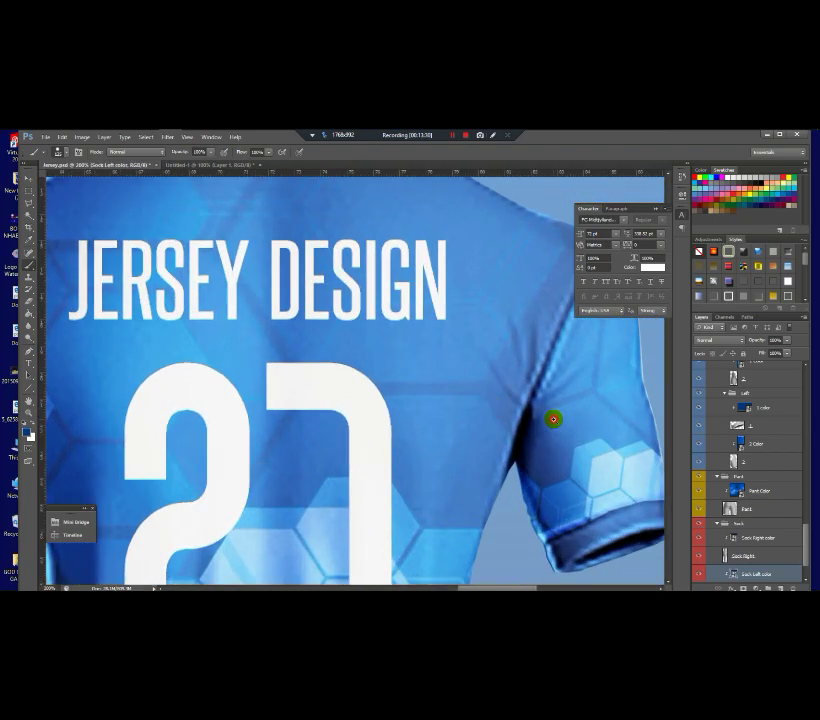
ctrl+click(553, 419)
alt+click(576, 434)
alt+click(576, 434)
drag(420, 484, 377, 255)
drag(383, 469, 481, 295)
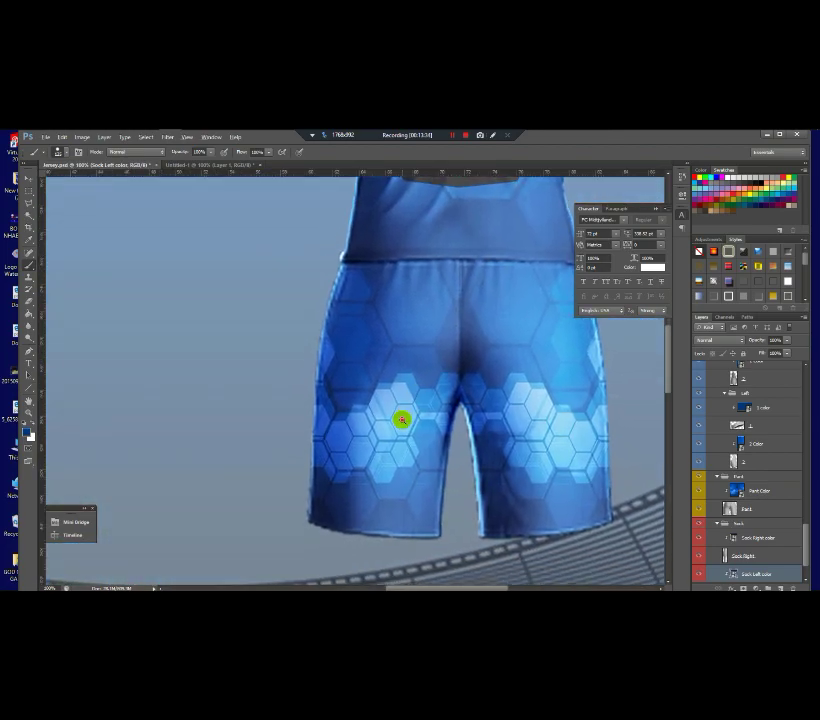
alt+click(402, 421)
alt+click(390, 460)
scroll(370, 519, down, 3)
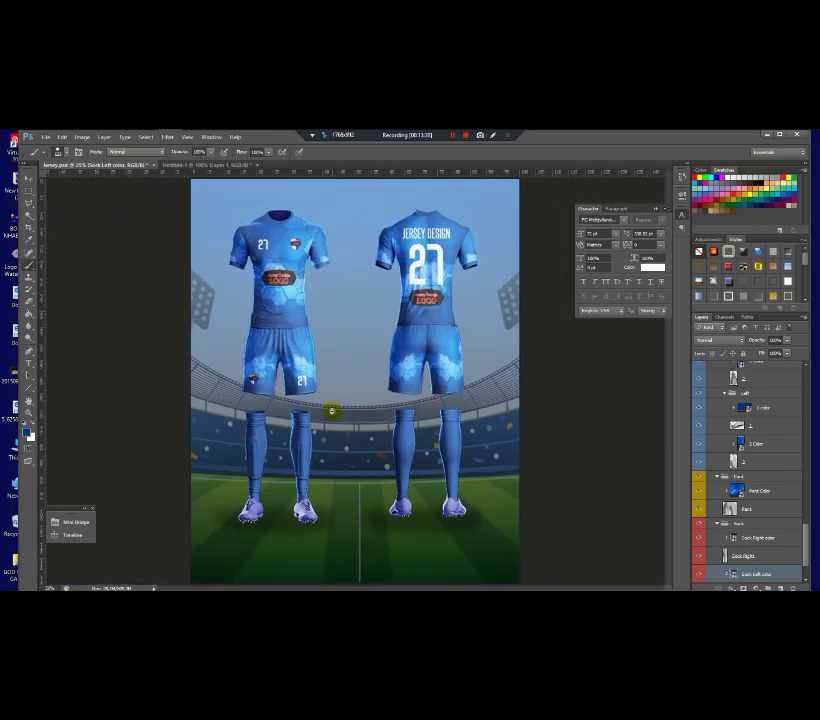
scroll(345, 295, down, 1)
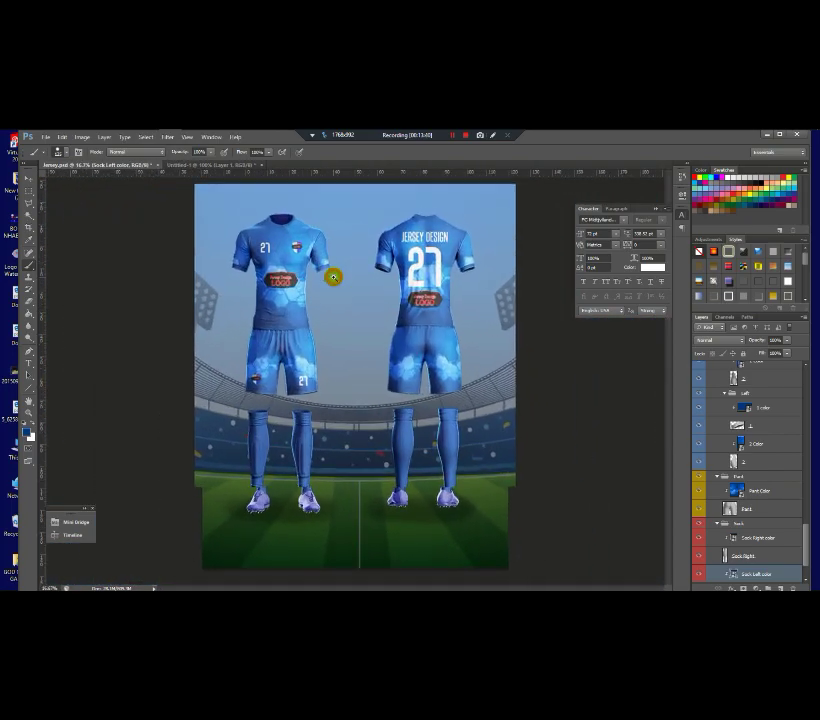
scroll(333, 277, down, 1)
scroll(306, 243, up, 1)
scroll(304, 250, down, 1)
Save the mockup as the Photoshop file Jersey Design14 in the YOUTUBE folder, with maximized compatibility.
click(44, 137)
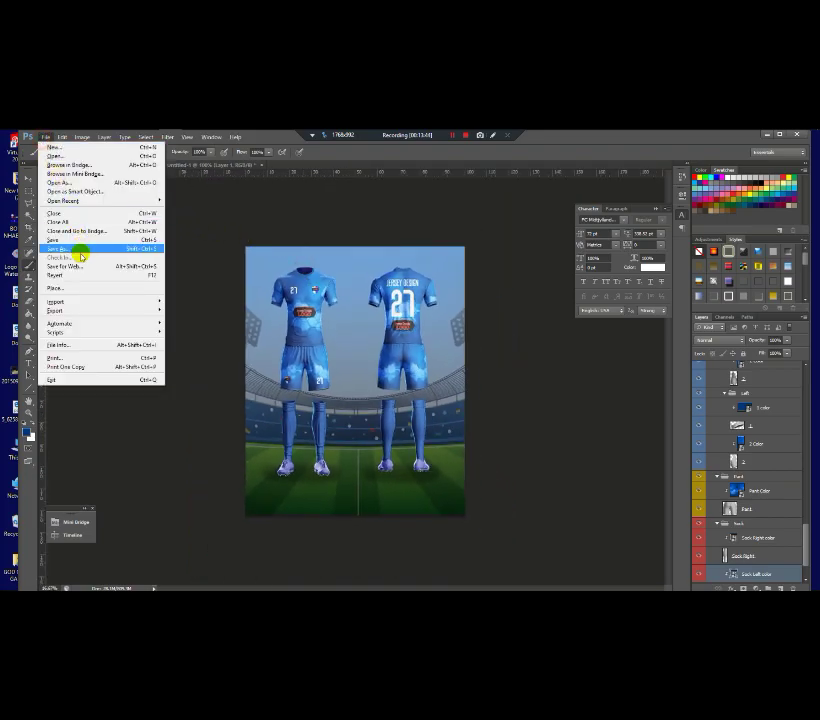
click(81, 250)
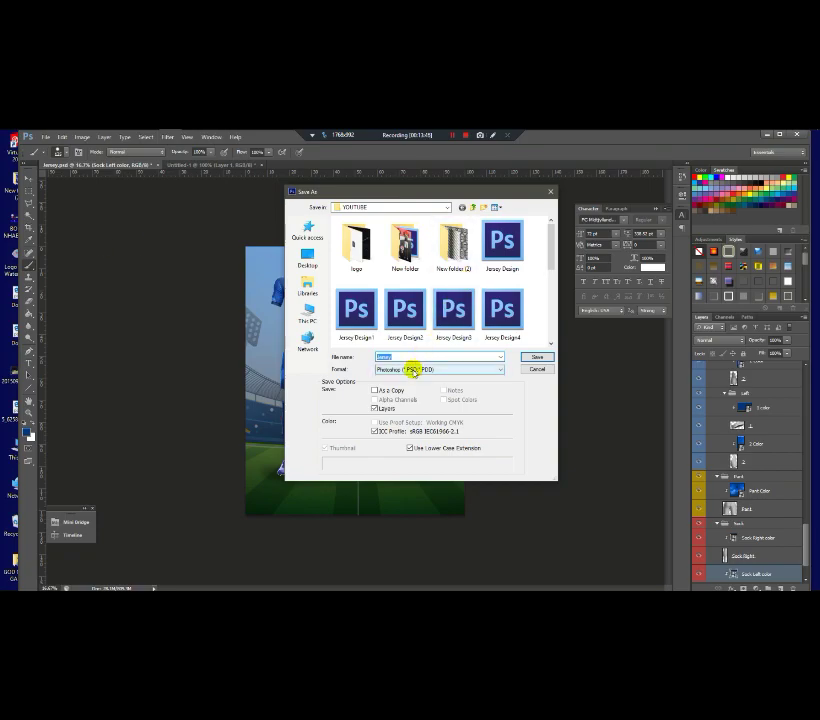
click(412, 370)
click(412, 370)
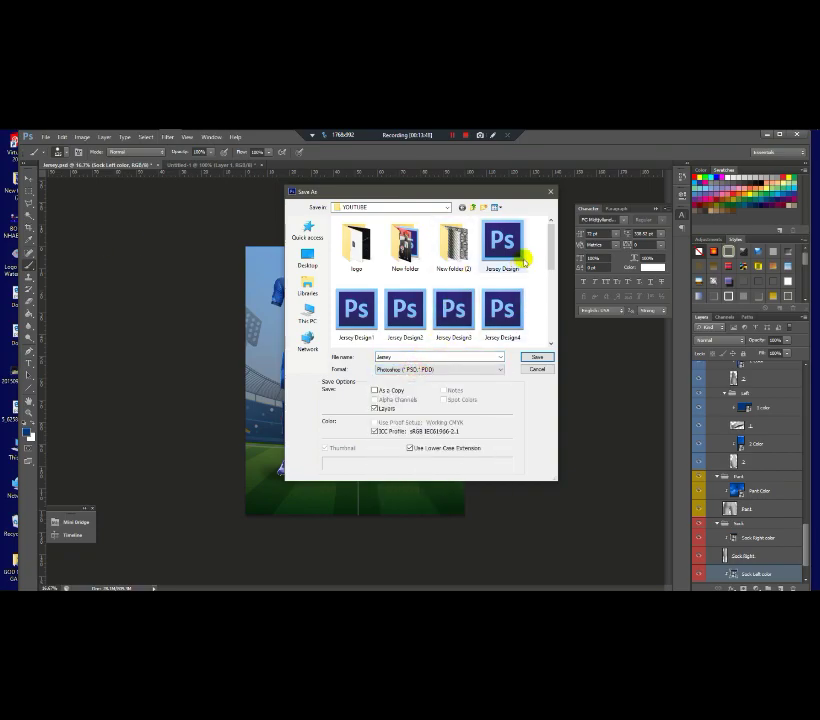
drag(550, 259, 544, 335)
click(368, 322)
click(446, 357)
click(453, 357)
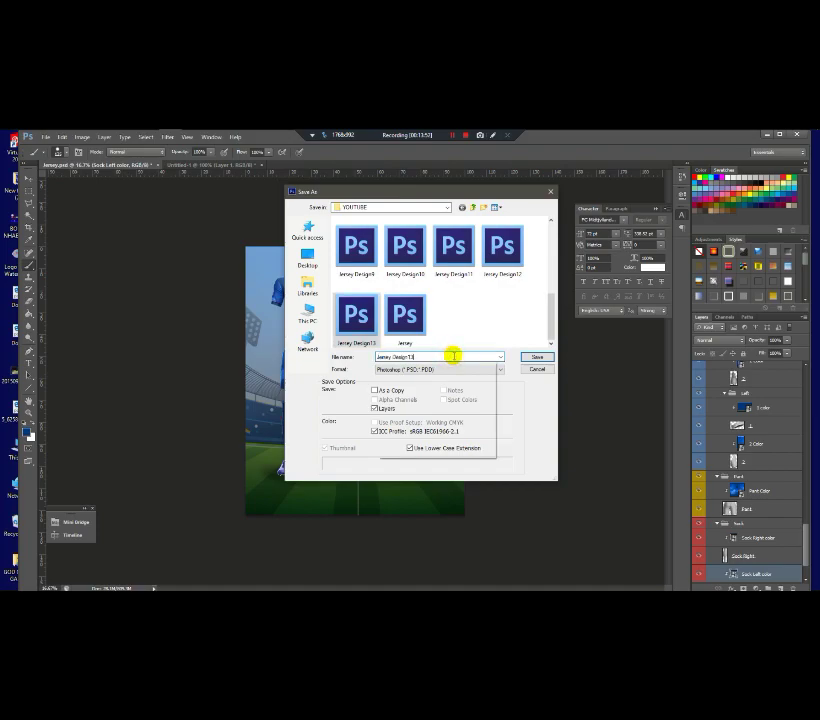
click(540, 356)
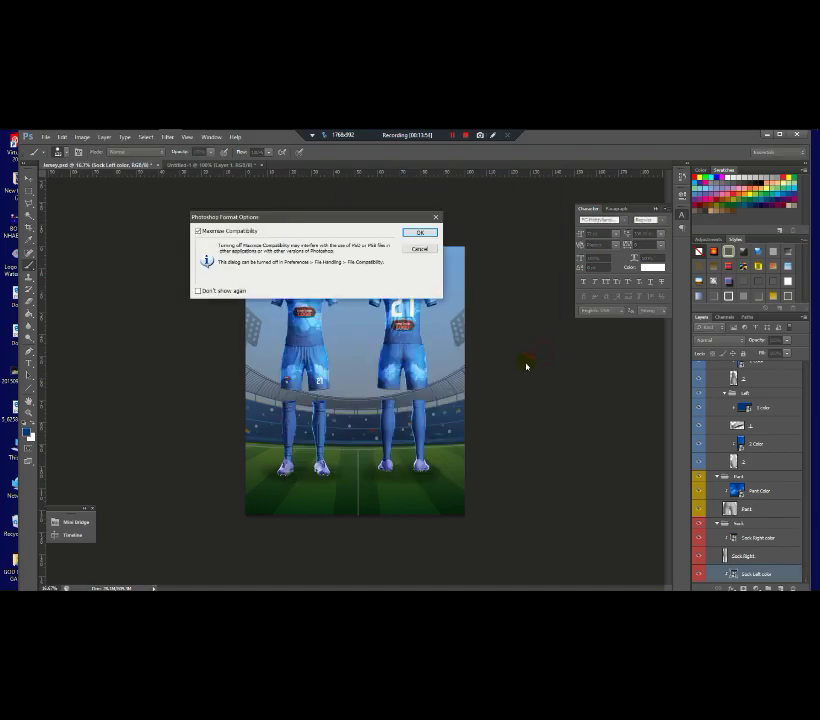
click(417, 234)
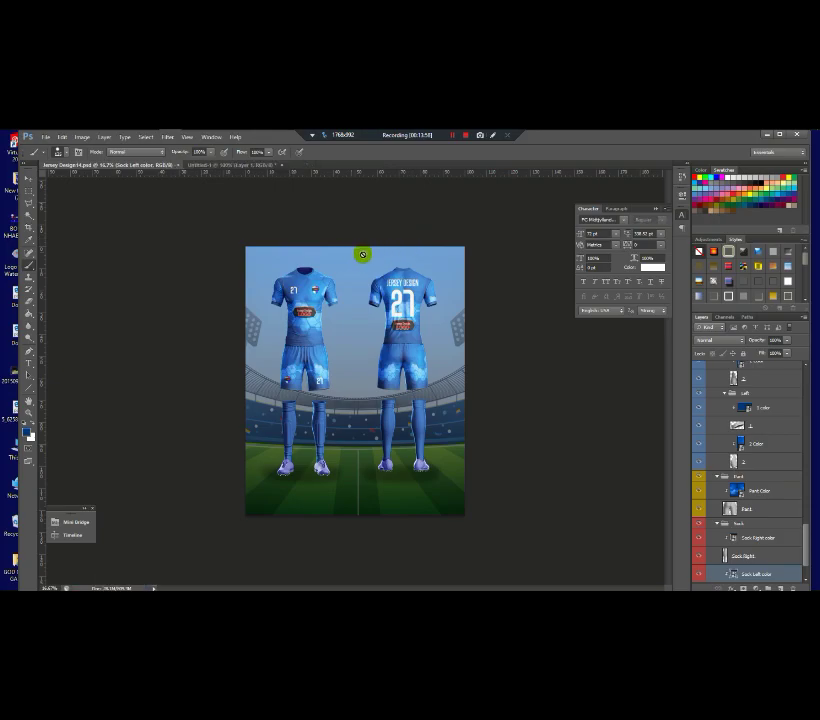
Save a PNG copy of the mockup as Jersey Design14.png in the YOUTUBE folder, accepting the default PNG options.
click(44, 137)
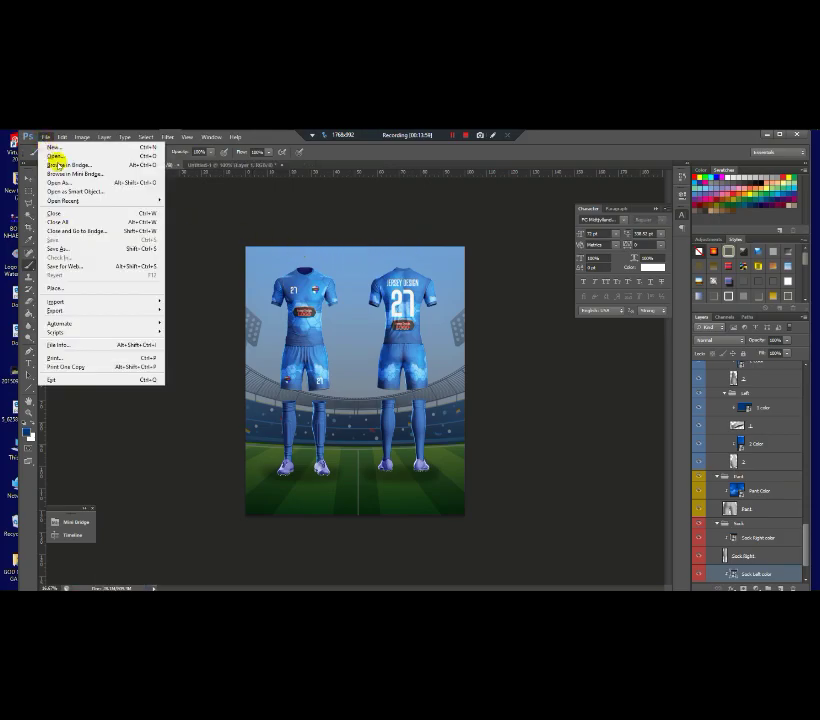
click(72, 246)
click(406, 369)
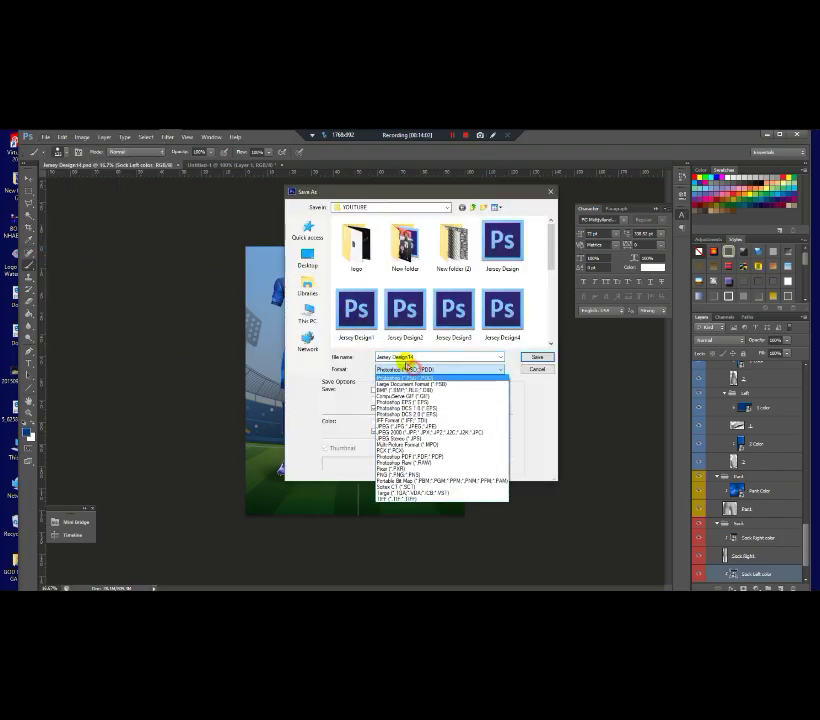
click(417, 472)
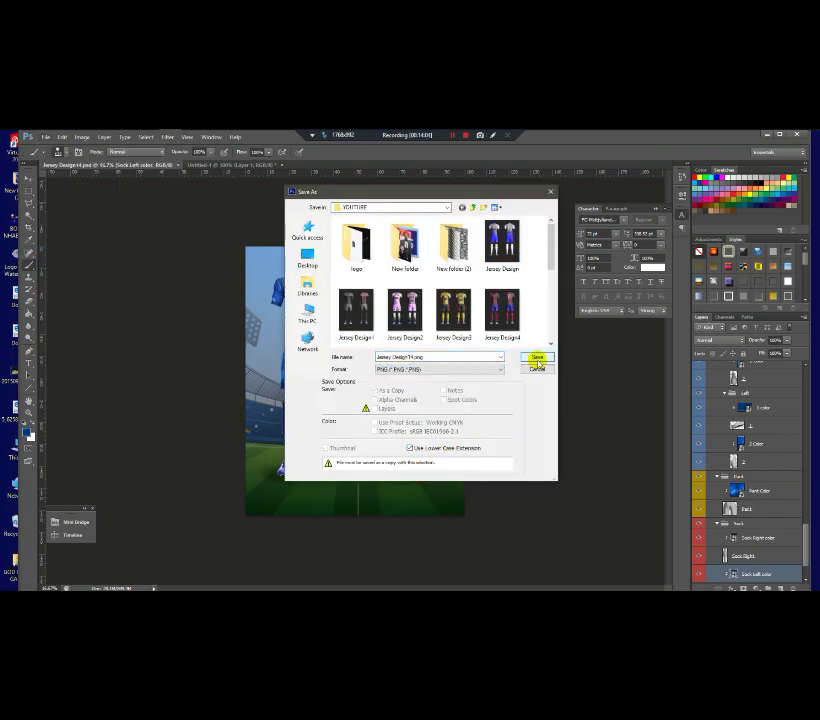
click(537, 358)
click(321, 274)
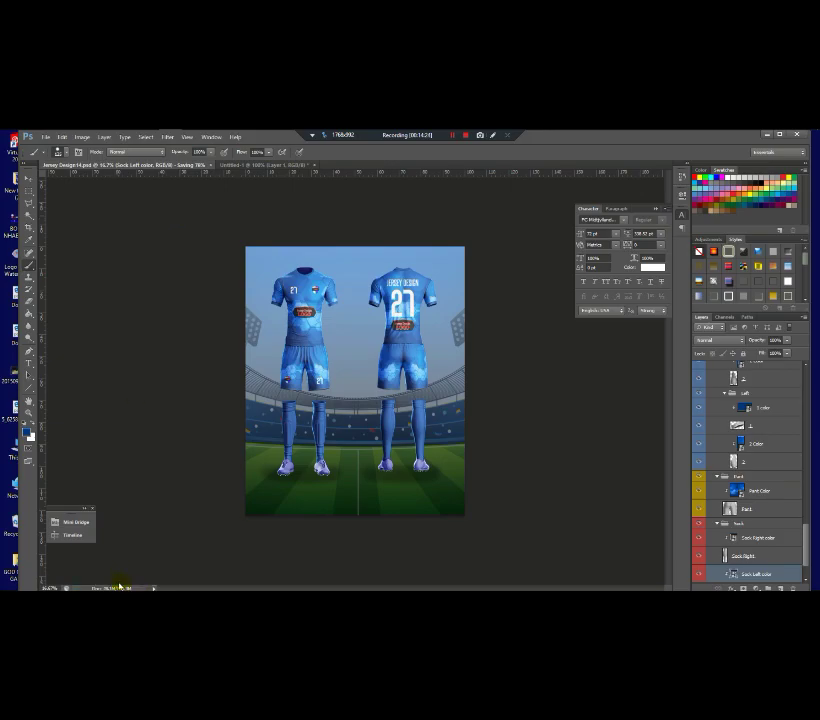
Close the Untitled-1 document without saving its changes.
click(269, 166)
click(282, 165)
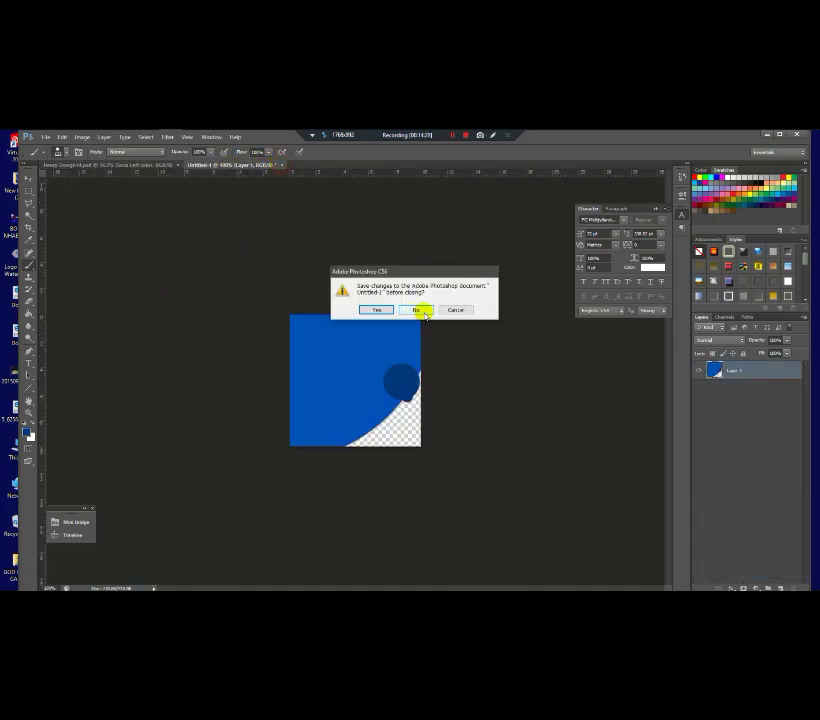
click(421, 309)
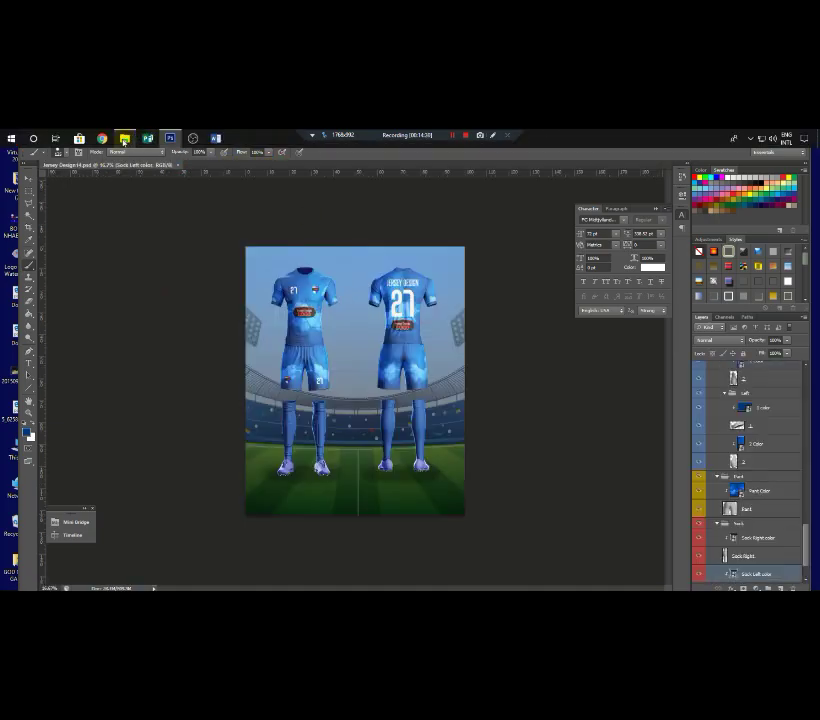
Switch to File Explorer, view the exported Jersey Design14 image from the YOUTUBE folder in Photos, and close the viewer.
click(124, 139)
key(BackSpace)
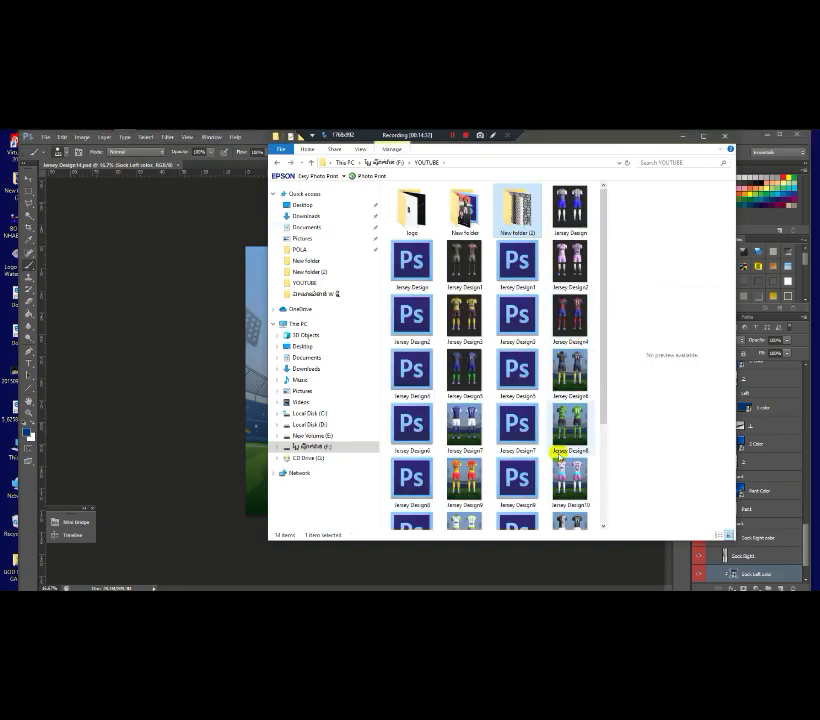
drag(604, 400, 604, 516)
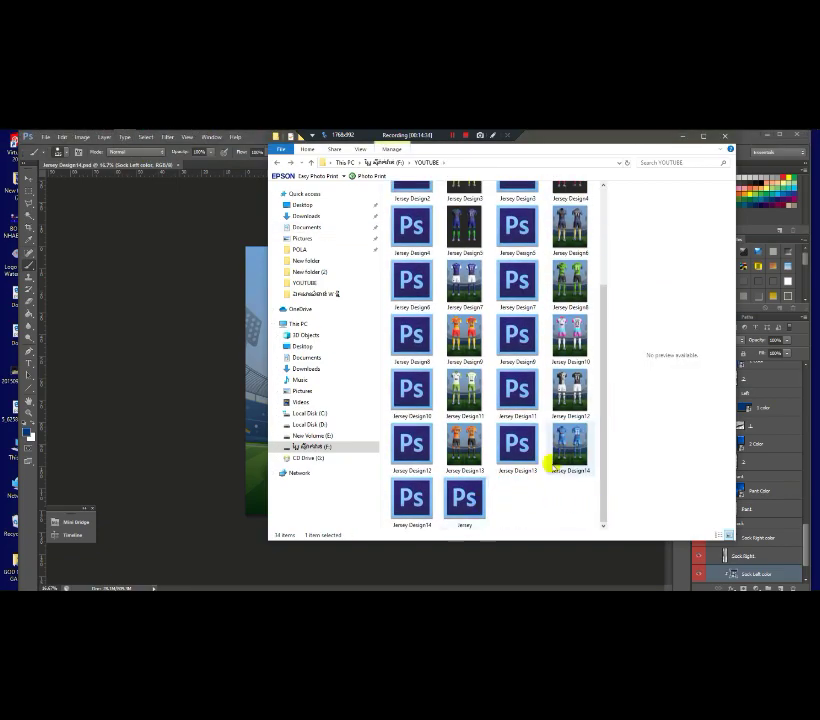
double_click(563, 458)
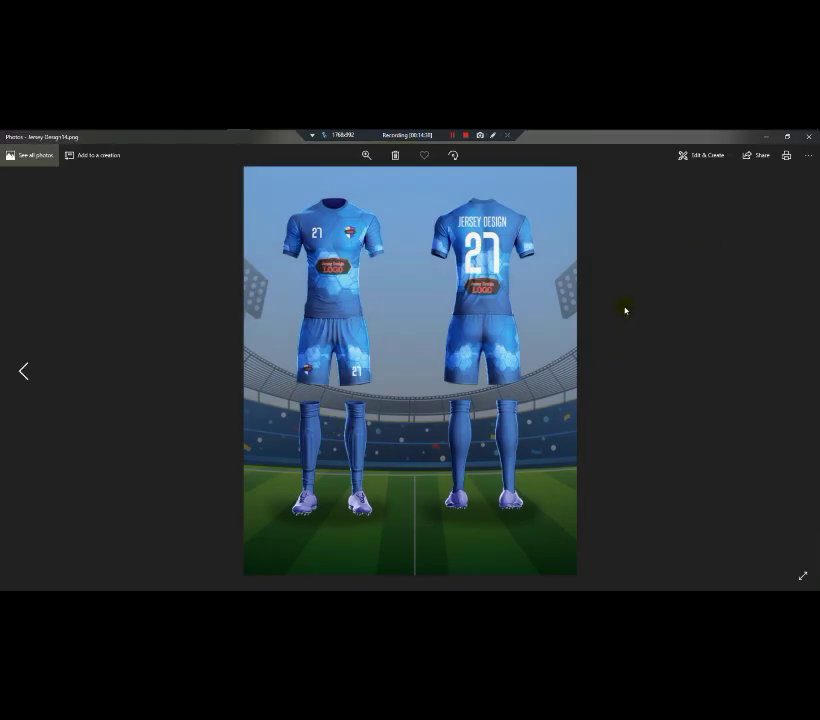
click(807, 137)
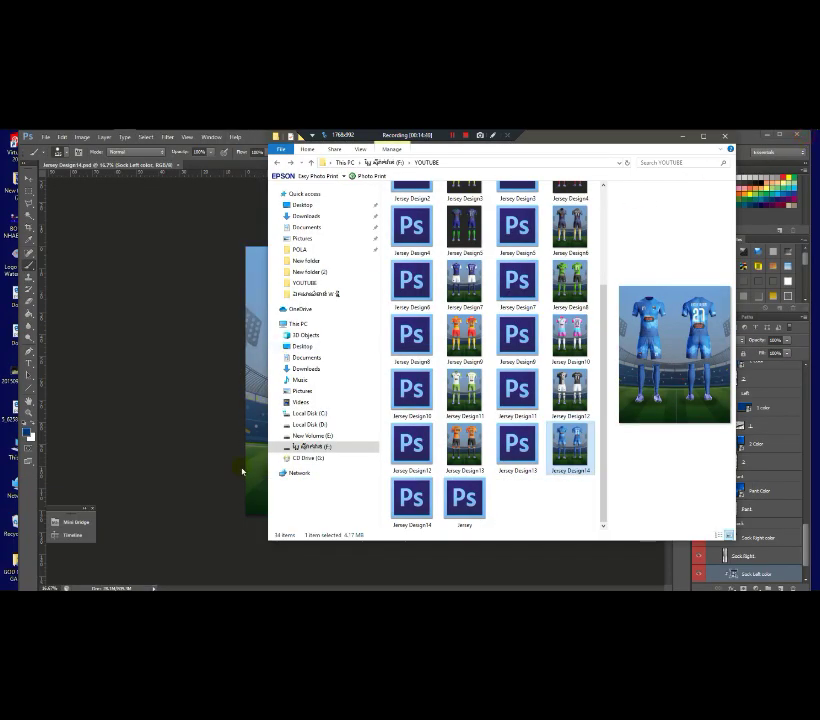
Return to Photoshop, view the finished kit mockup enlarged, and close the Jersey Design14.psd document.
click(201, 321)
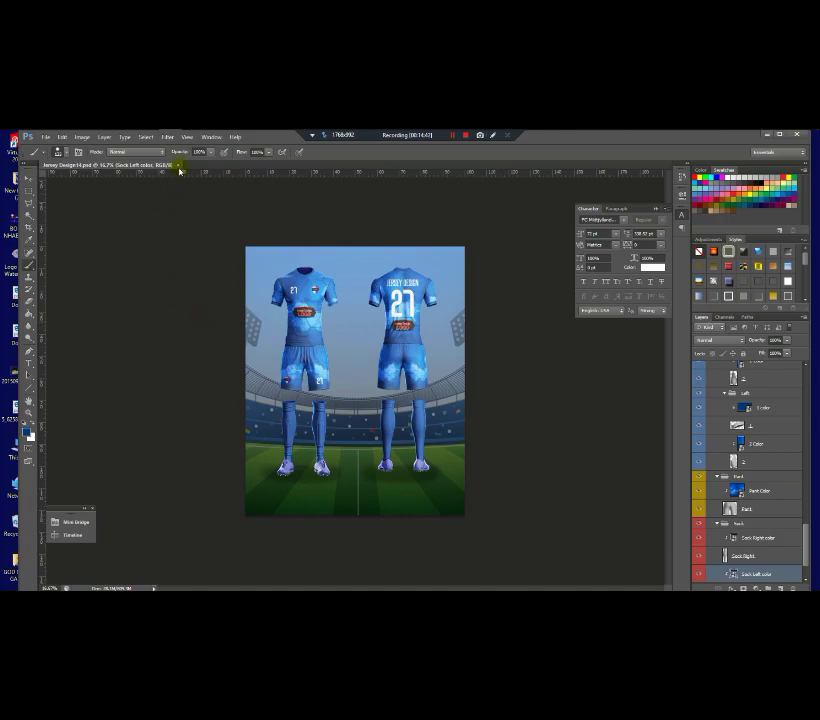
key(ctrl+plus)
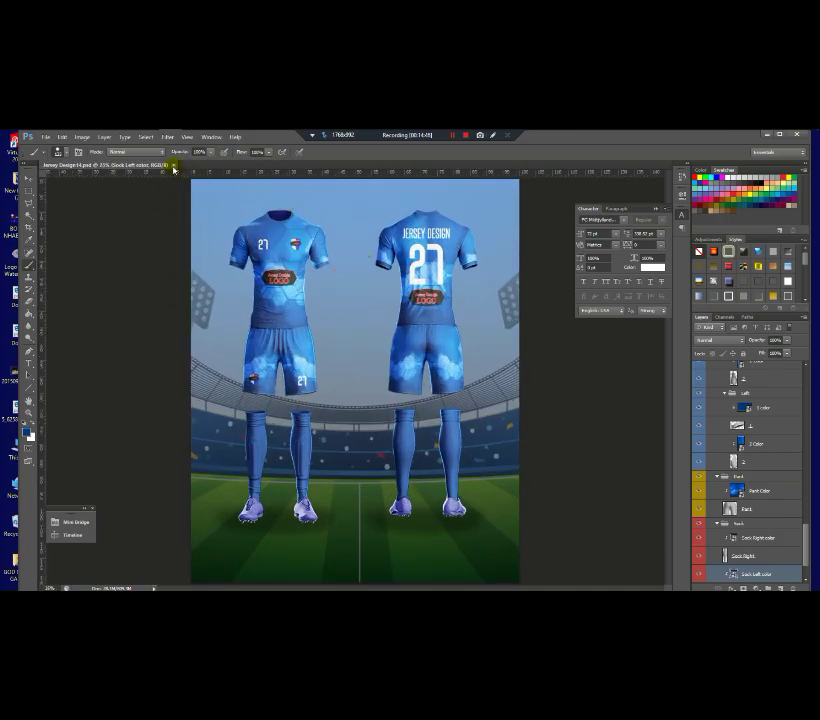
key(ctrl+w)
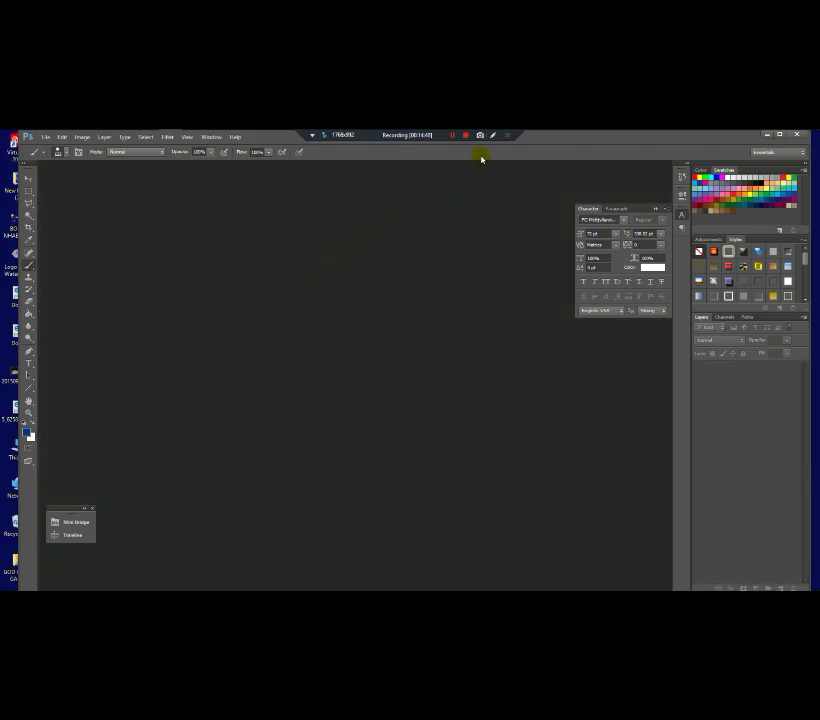